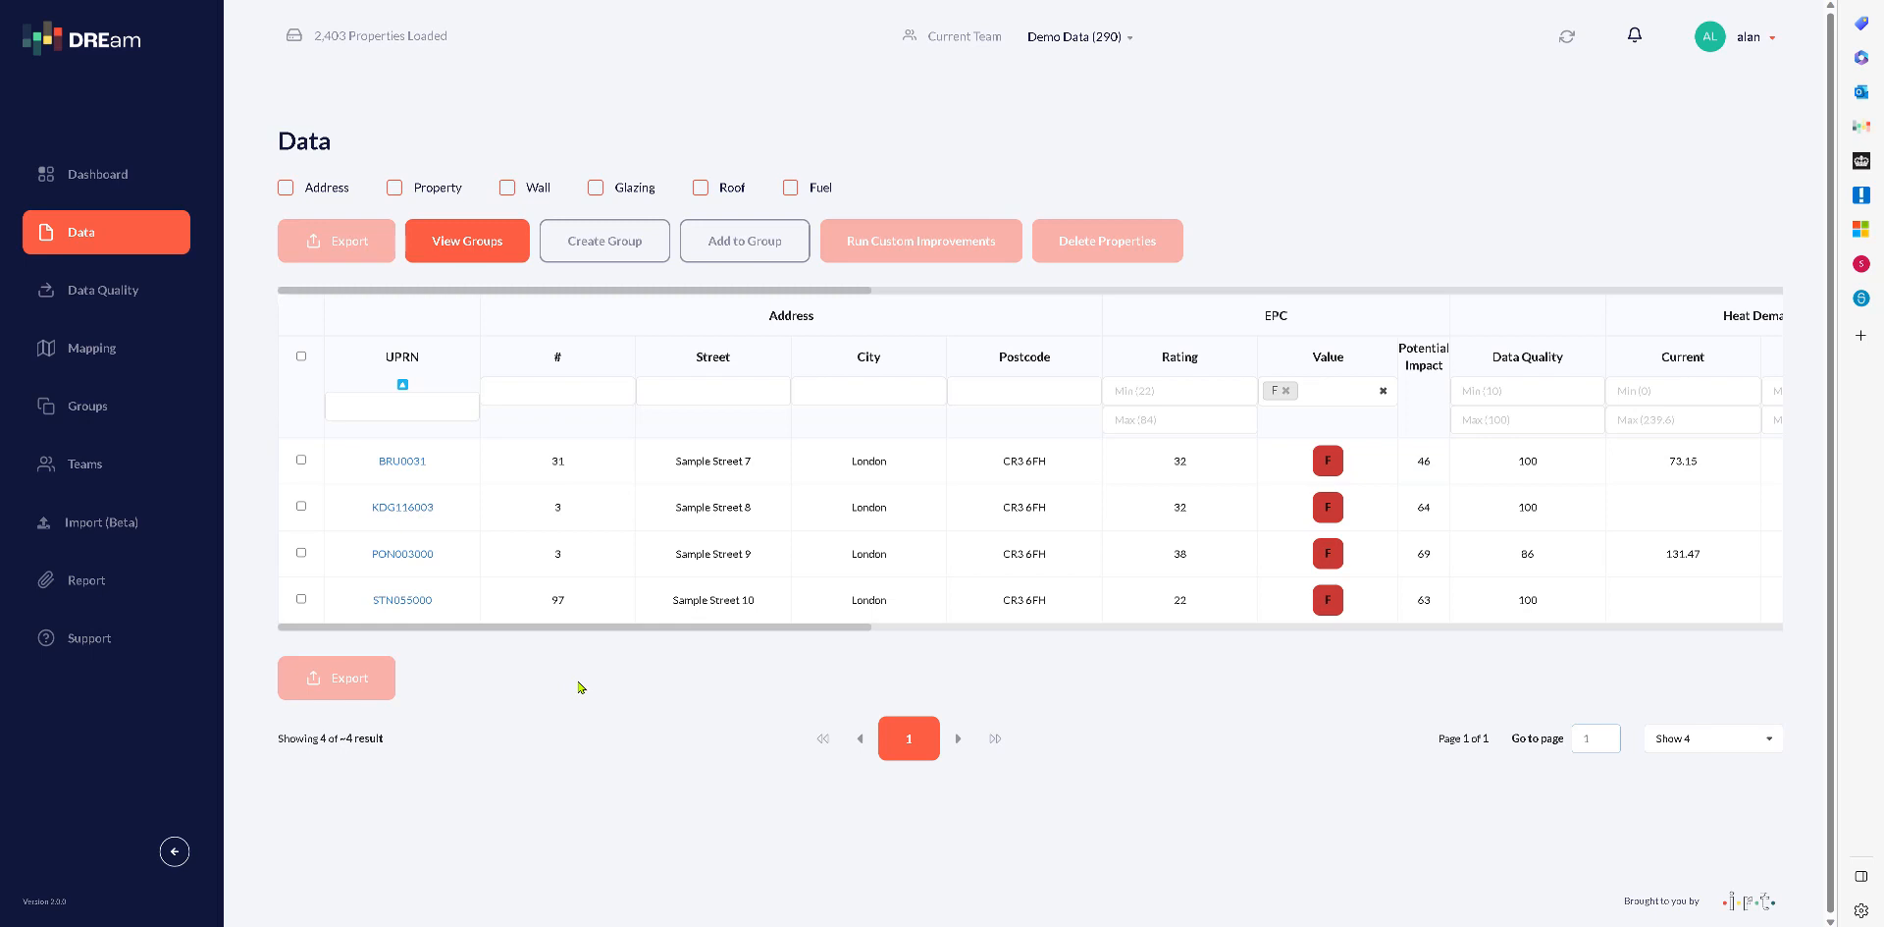
- Open the first property in the F-rated results and examine its property details and custom improvements table
click(389, 462)
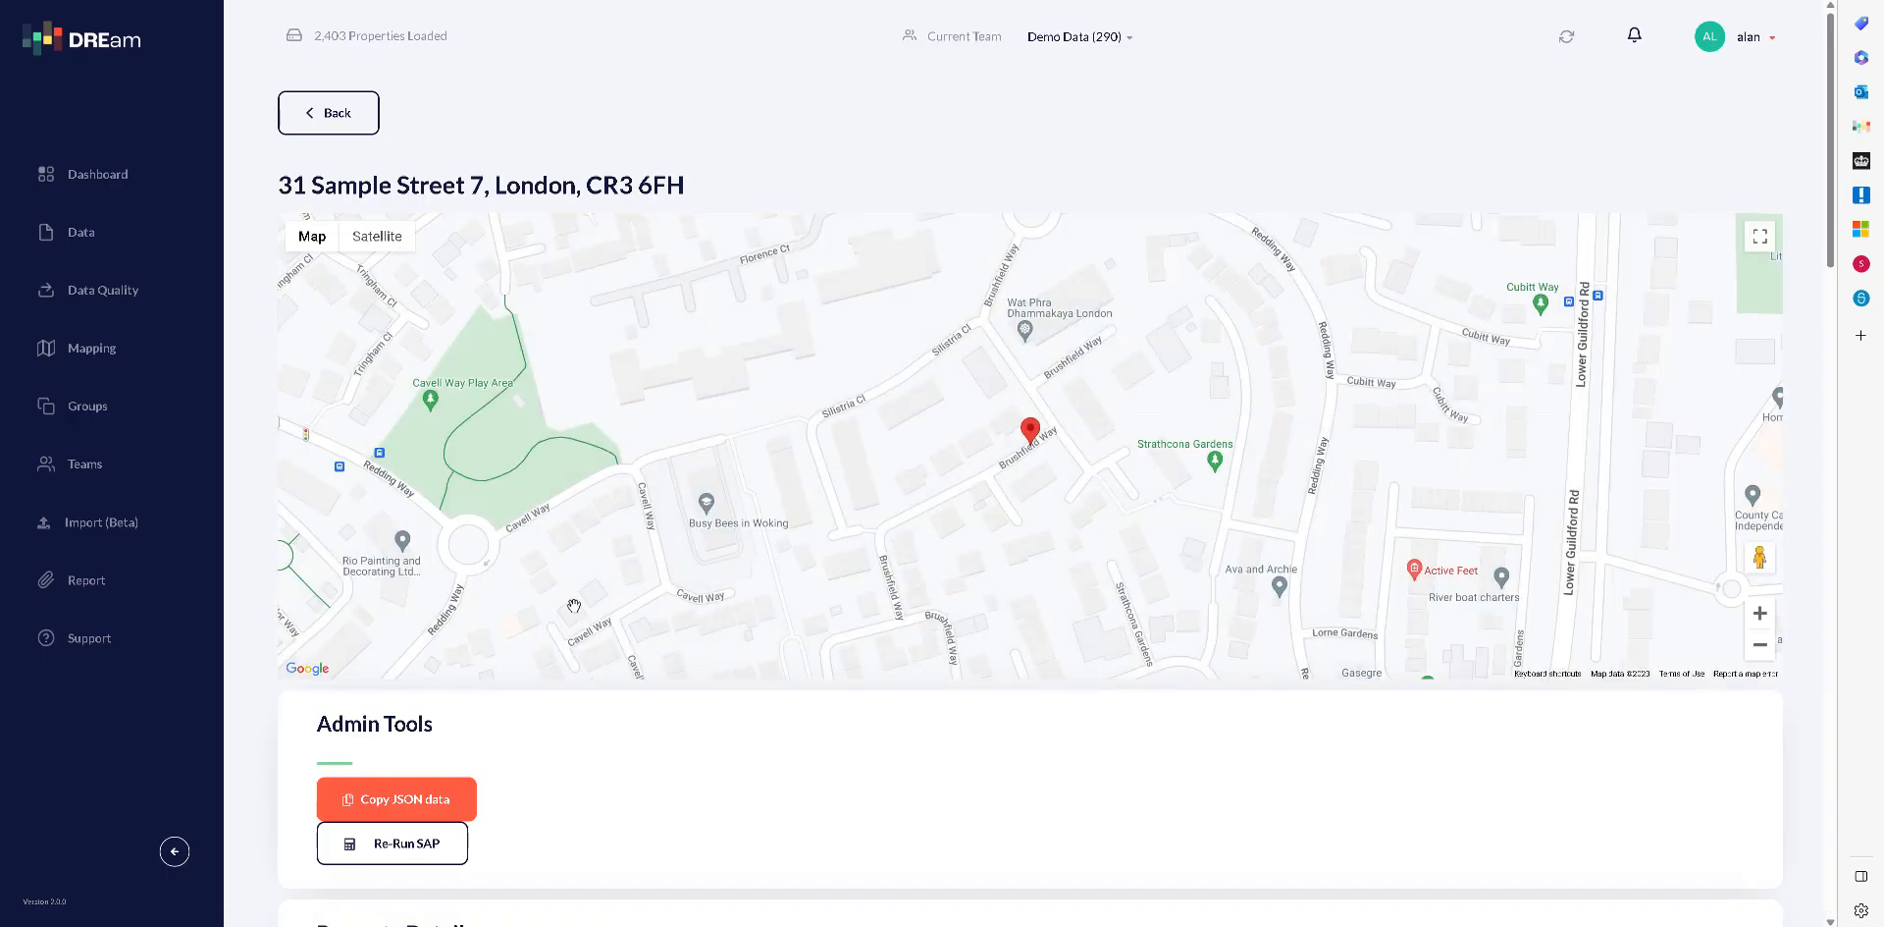
scroll(1075, 737, down, 8)
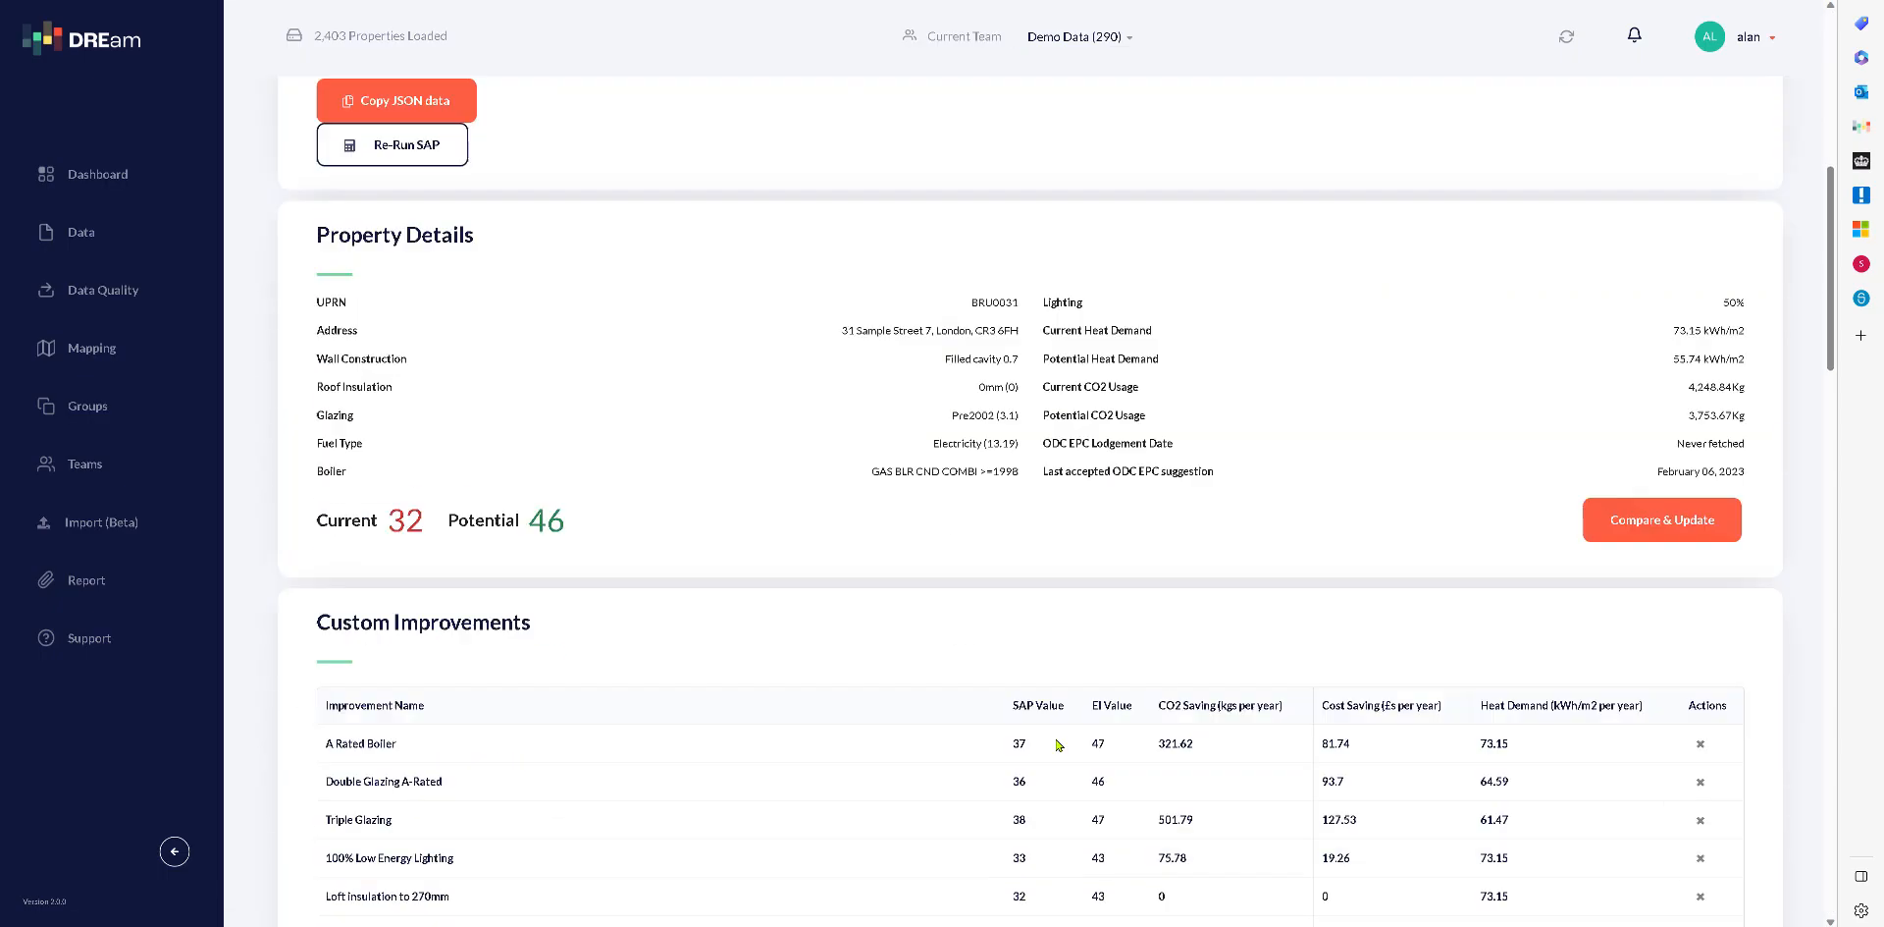
scroll(1055, 742, down, 4)
scroll(342, 378, up, 3)
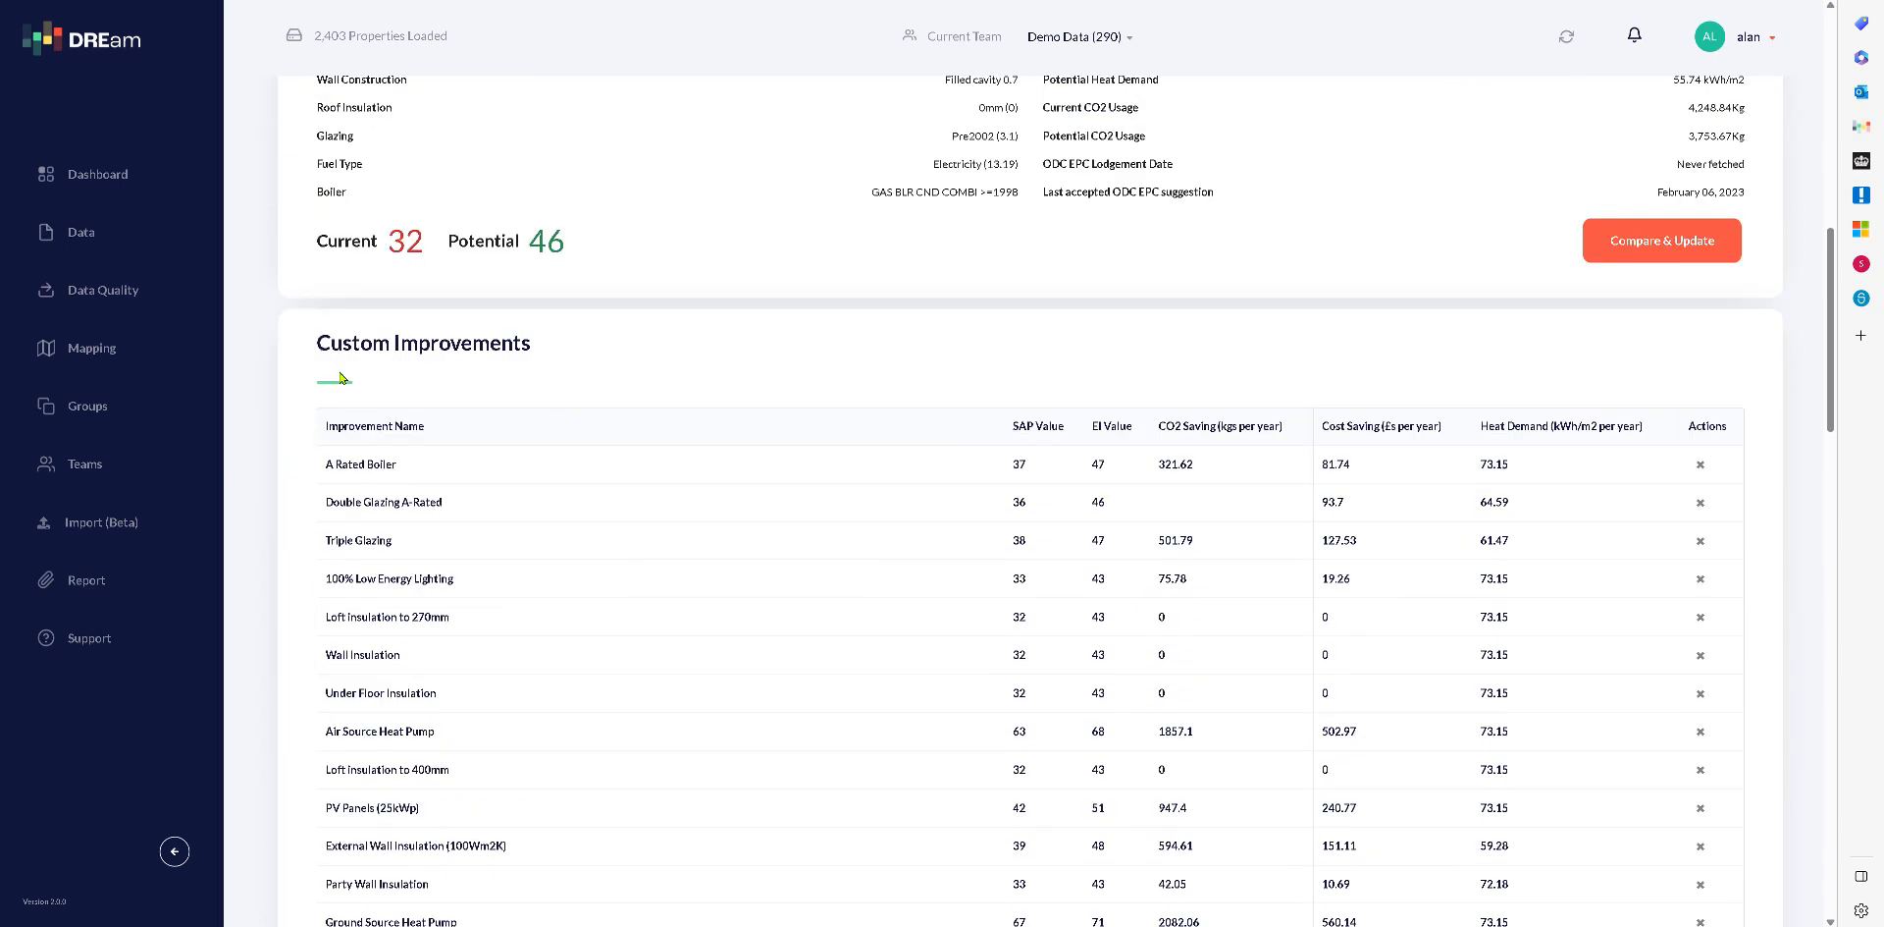
scroll(907, 432, down, 1)
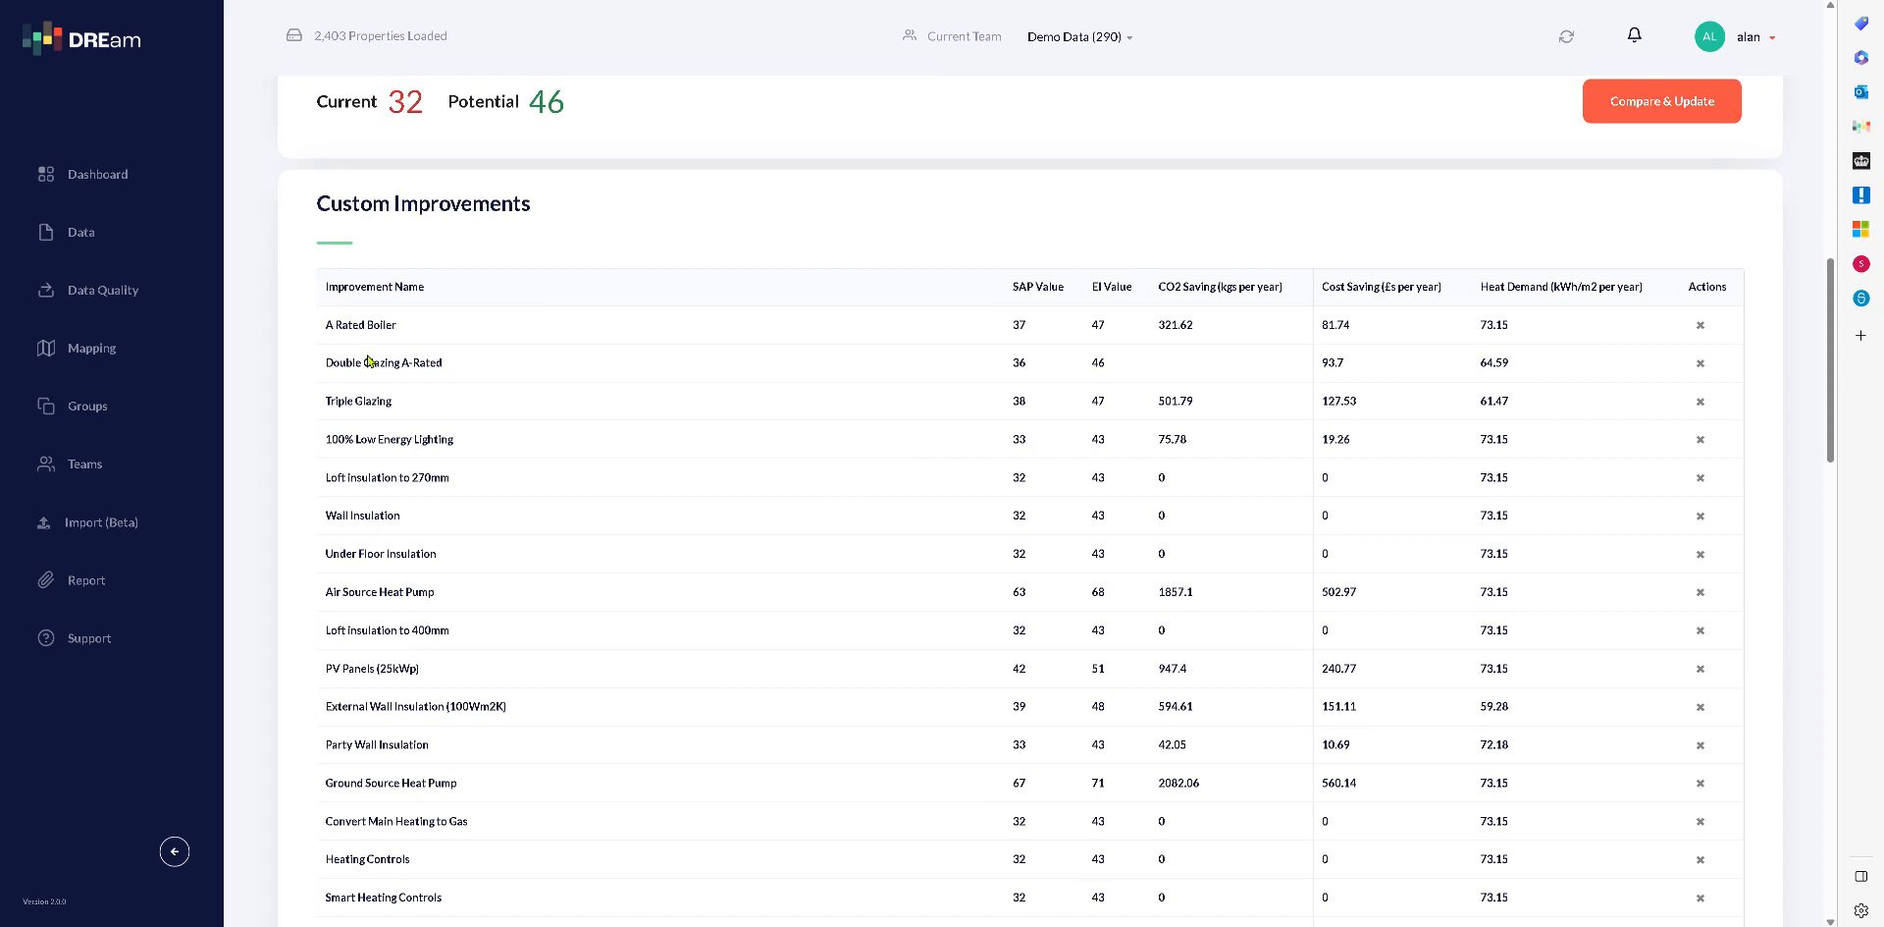
scroll(416, 572, down, 2)
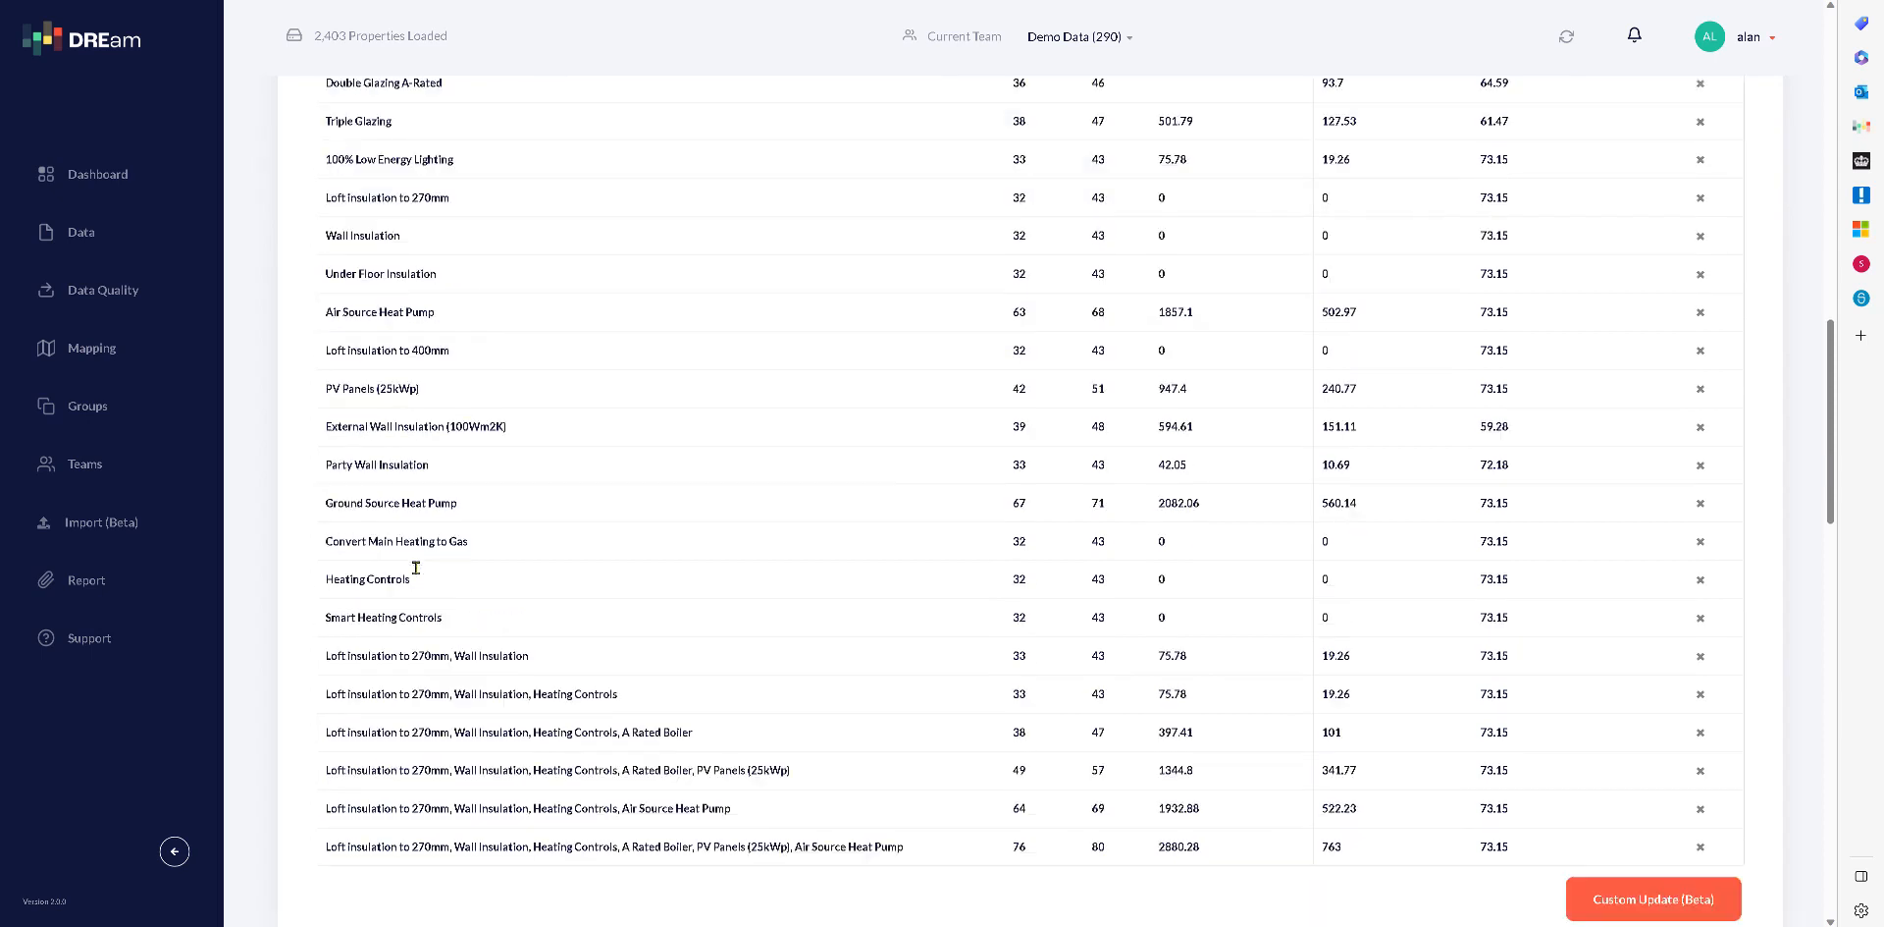
scroll(396, 599, down, 1)
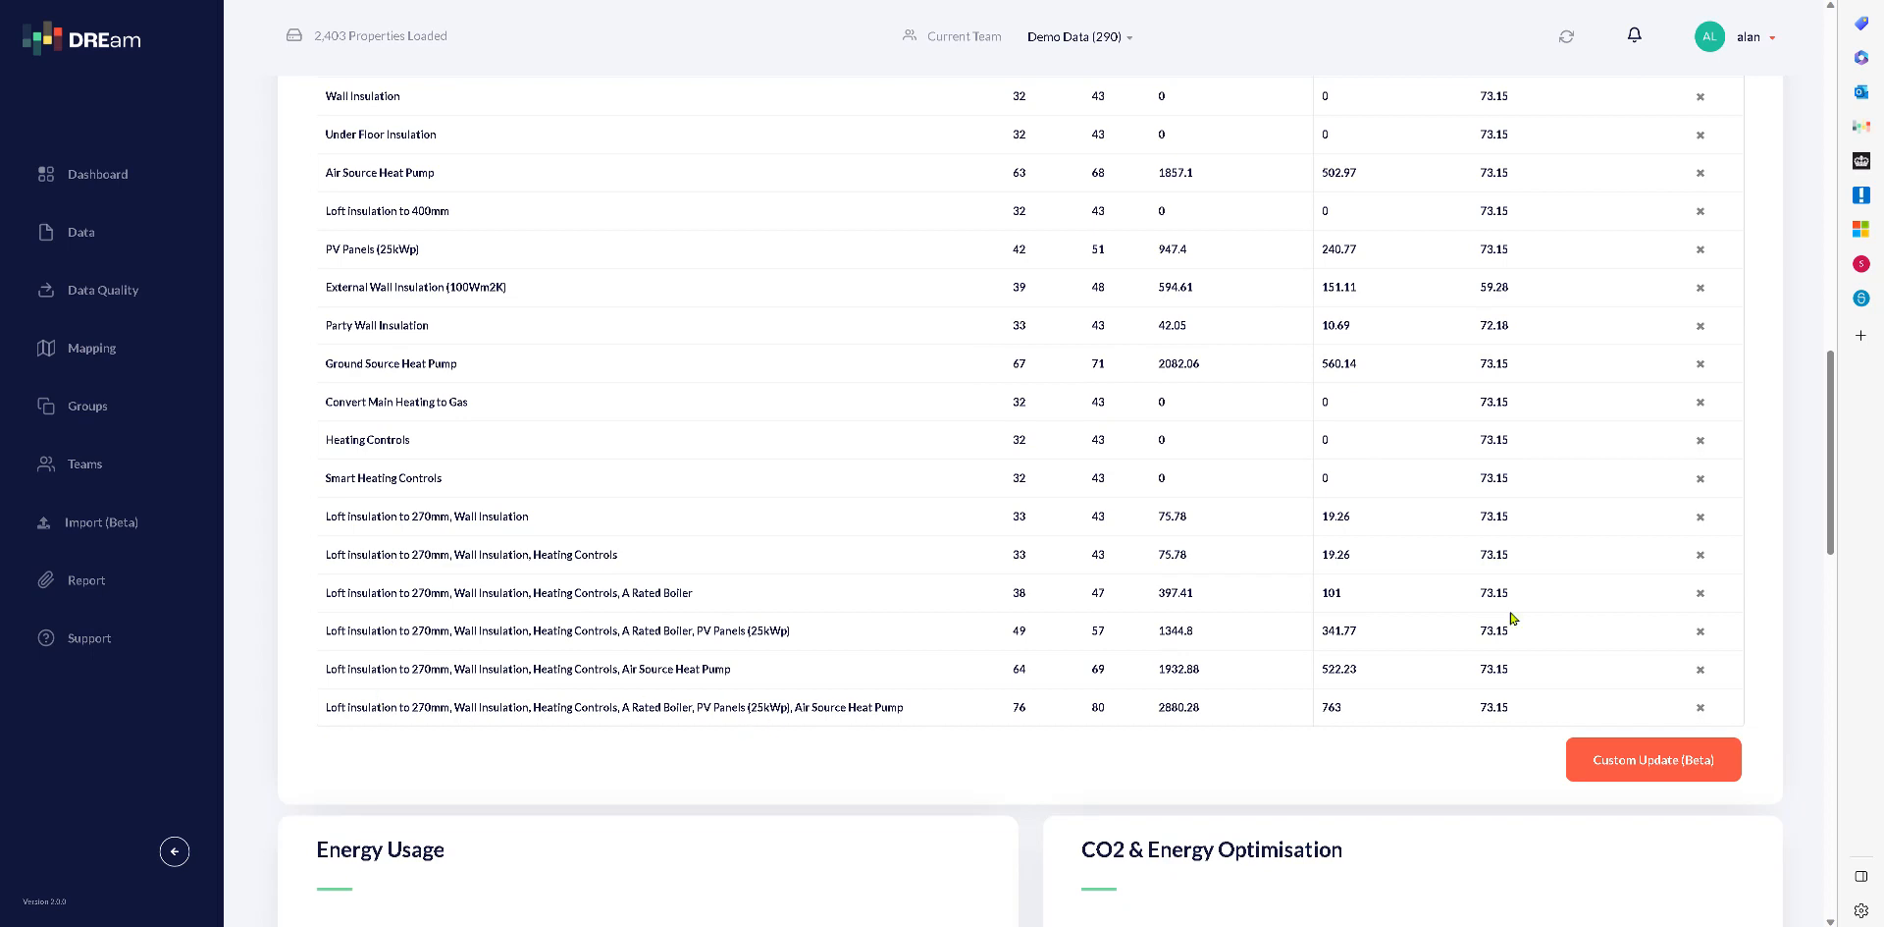
- Remove the A Rated Boiler and Double Glazing A-Rated rows from the property's custom improvements
scroll(1706, 475, up, 4)
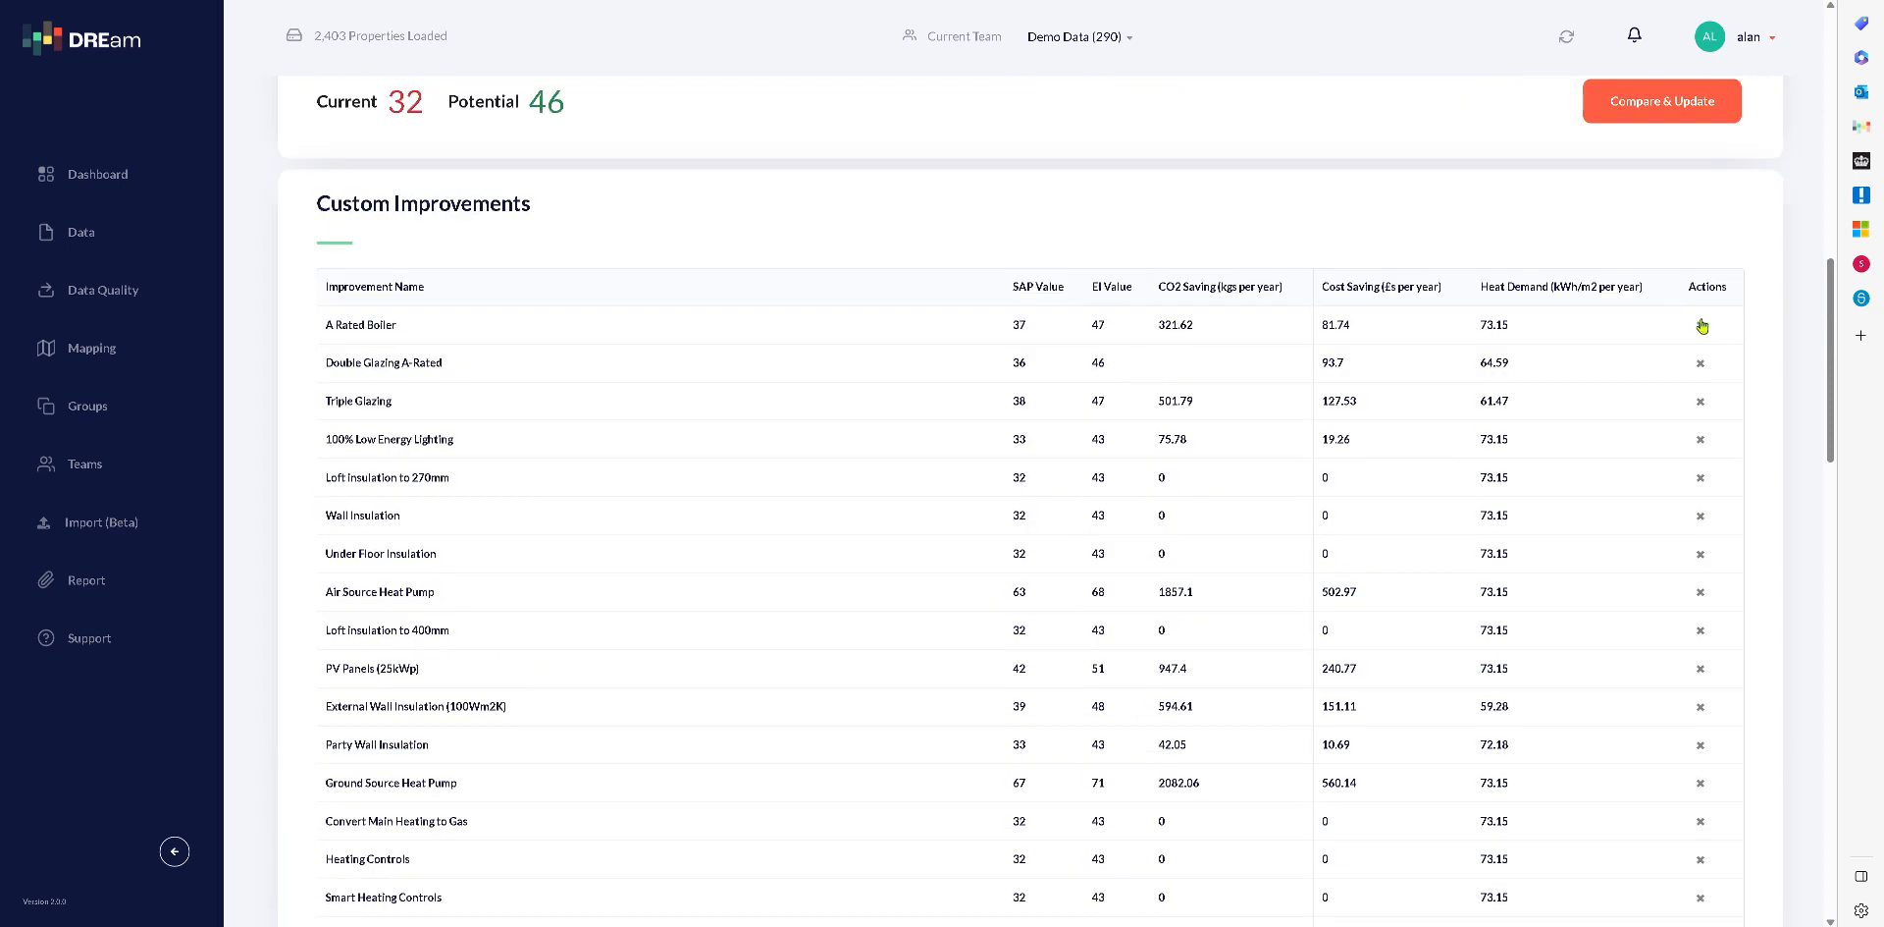
click(1701, 326)
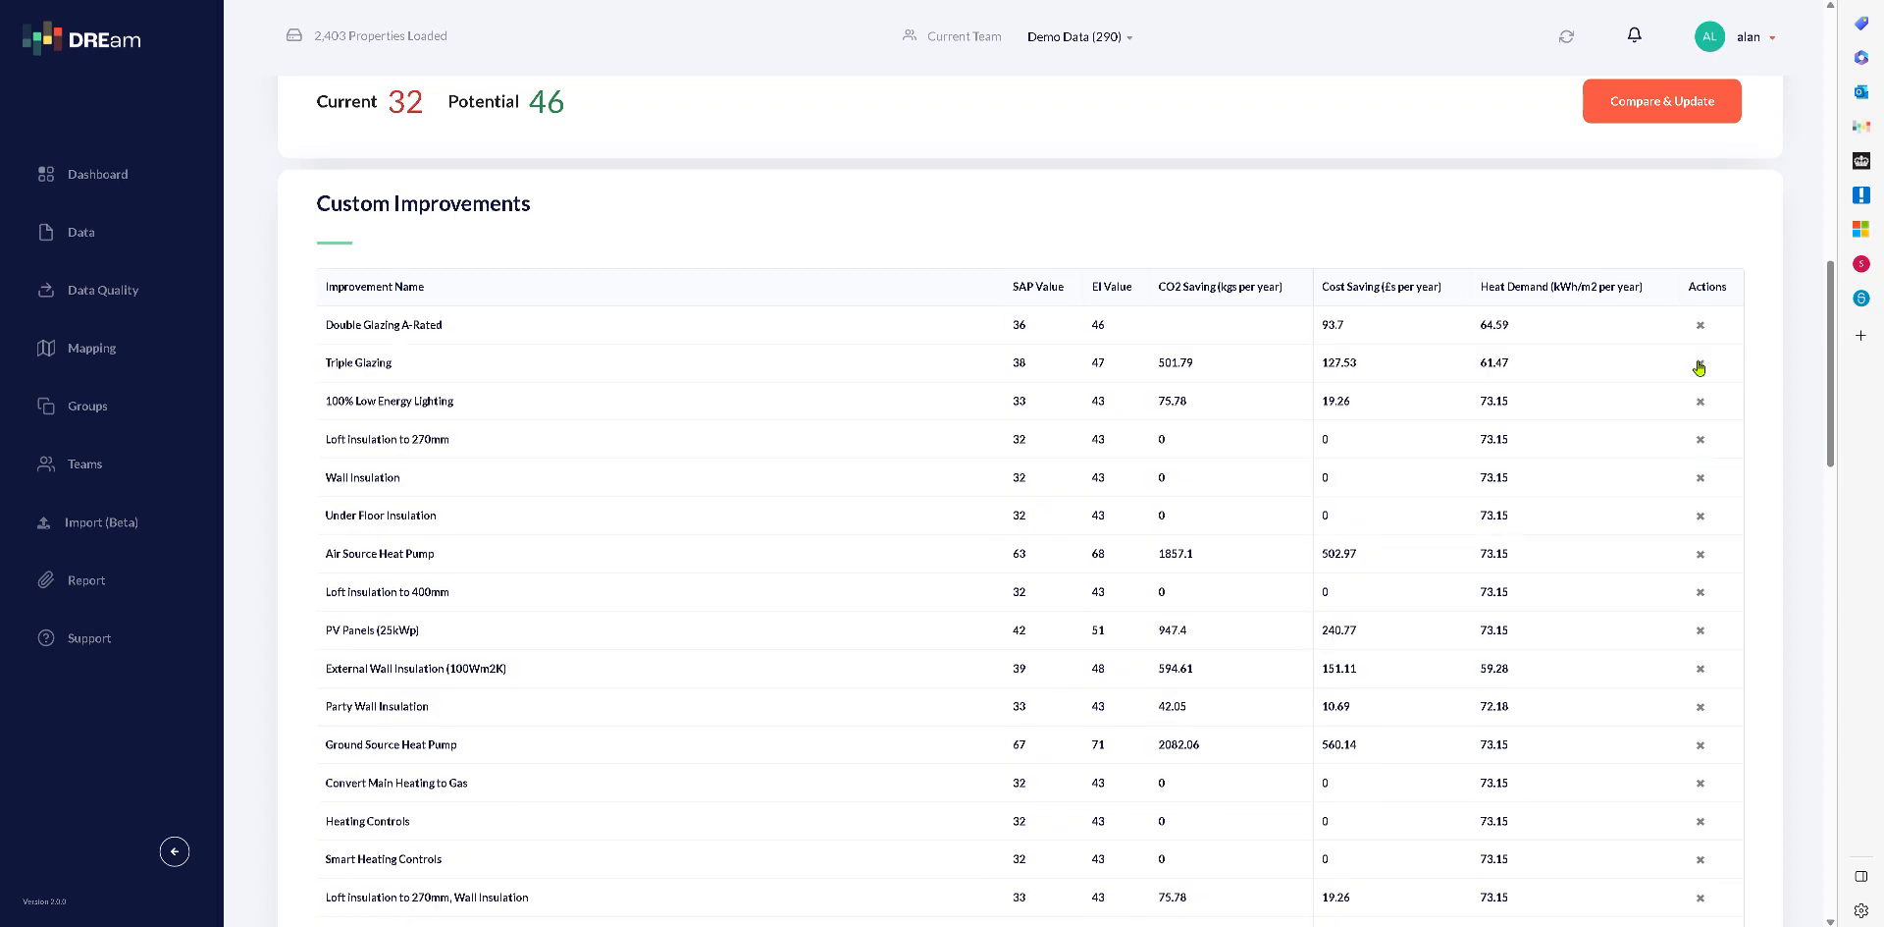
click(1701, 328)
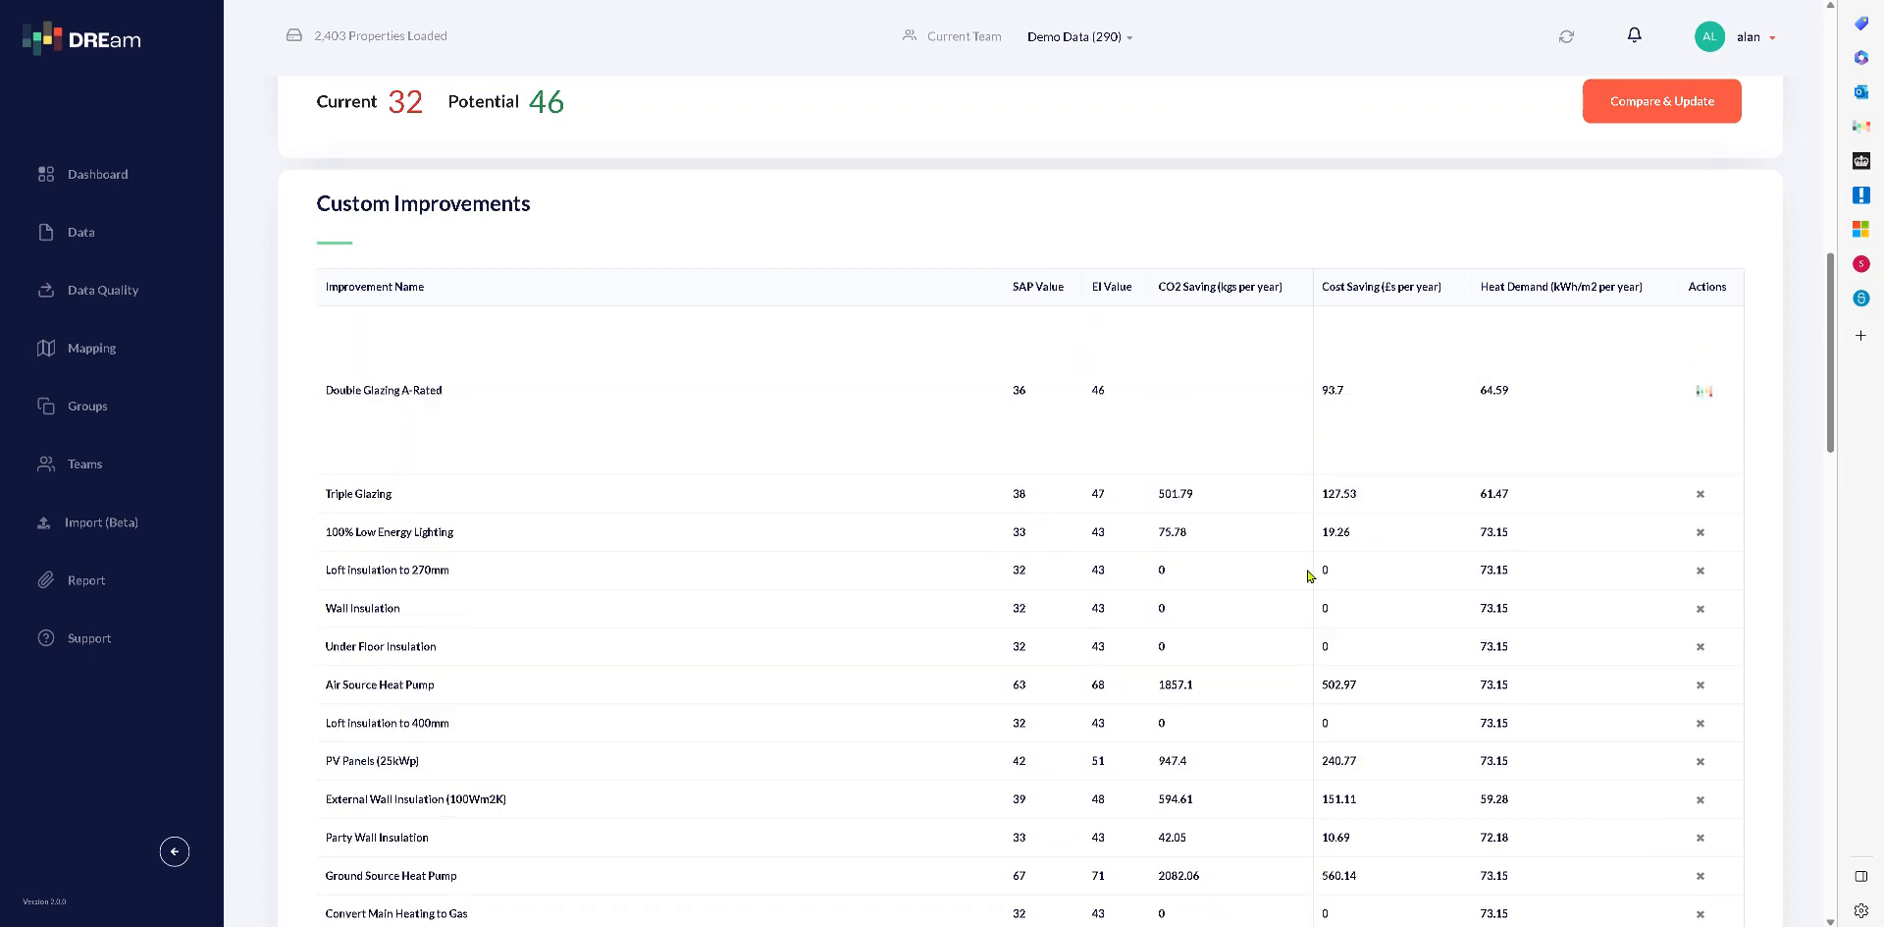
- Start a custom update of the property's improvements and add 100% Low Energy Lighting after looking through the available improvements
scroll(1316, 577, down, 5)
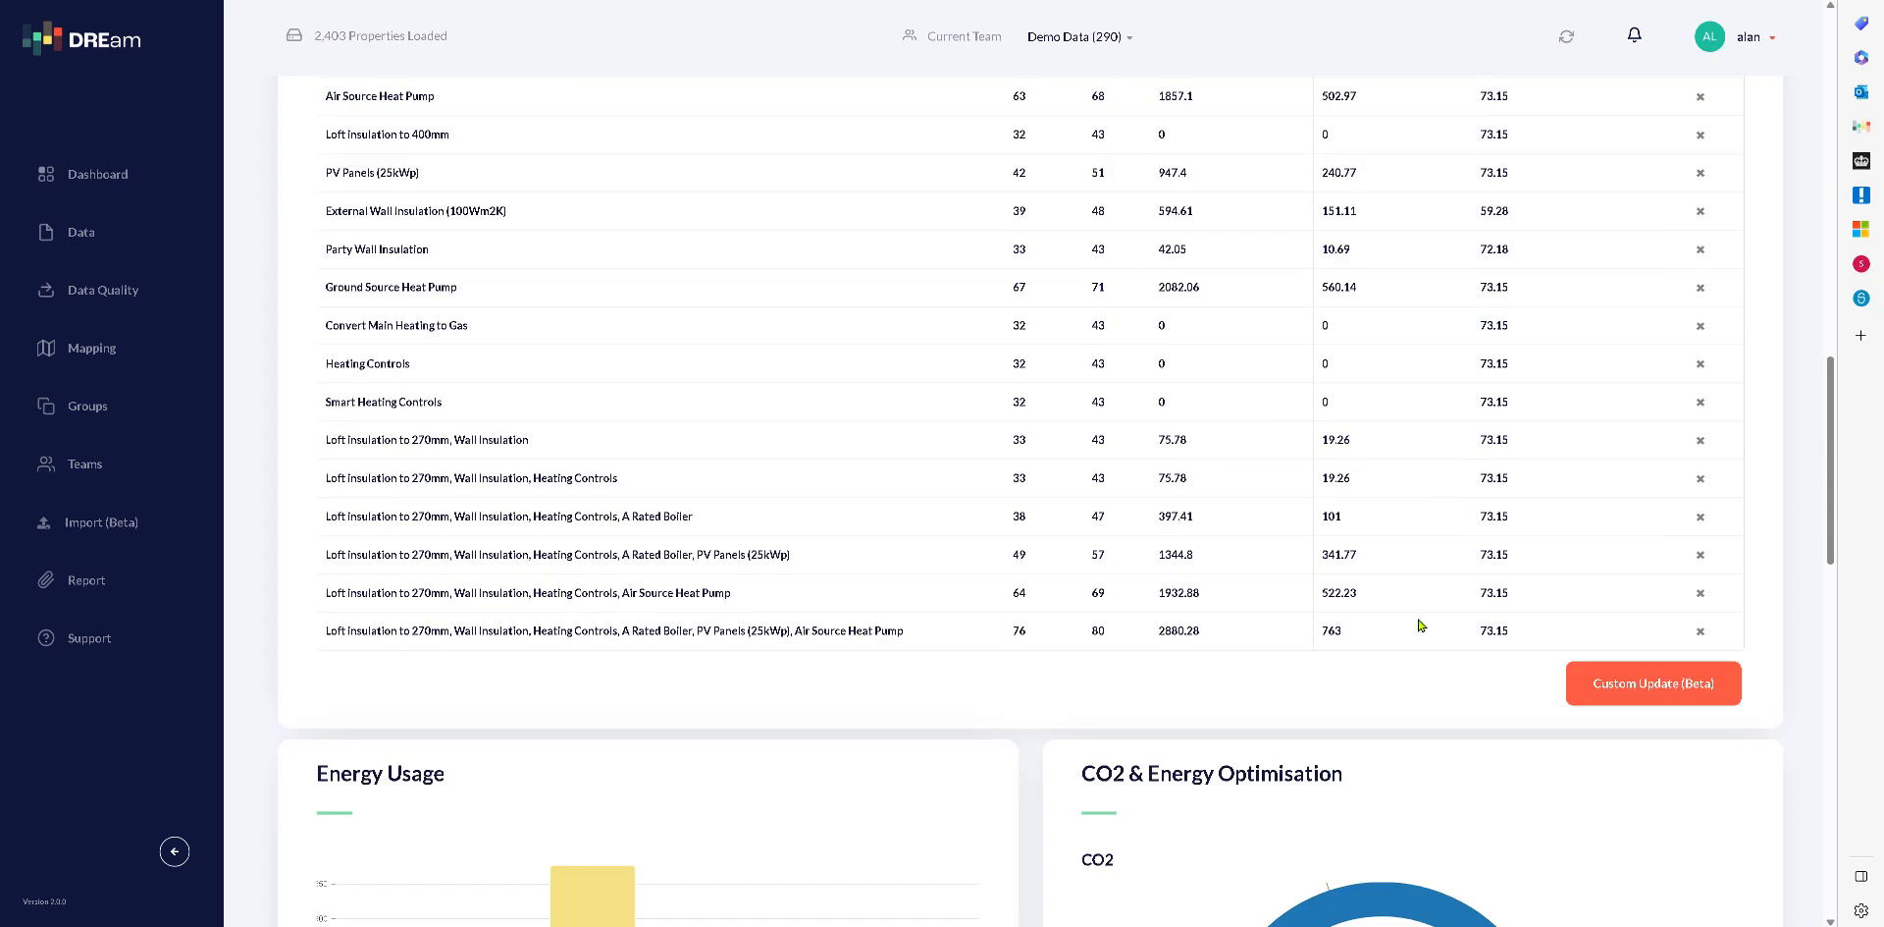
click(1610, 690)
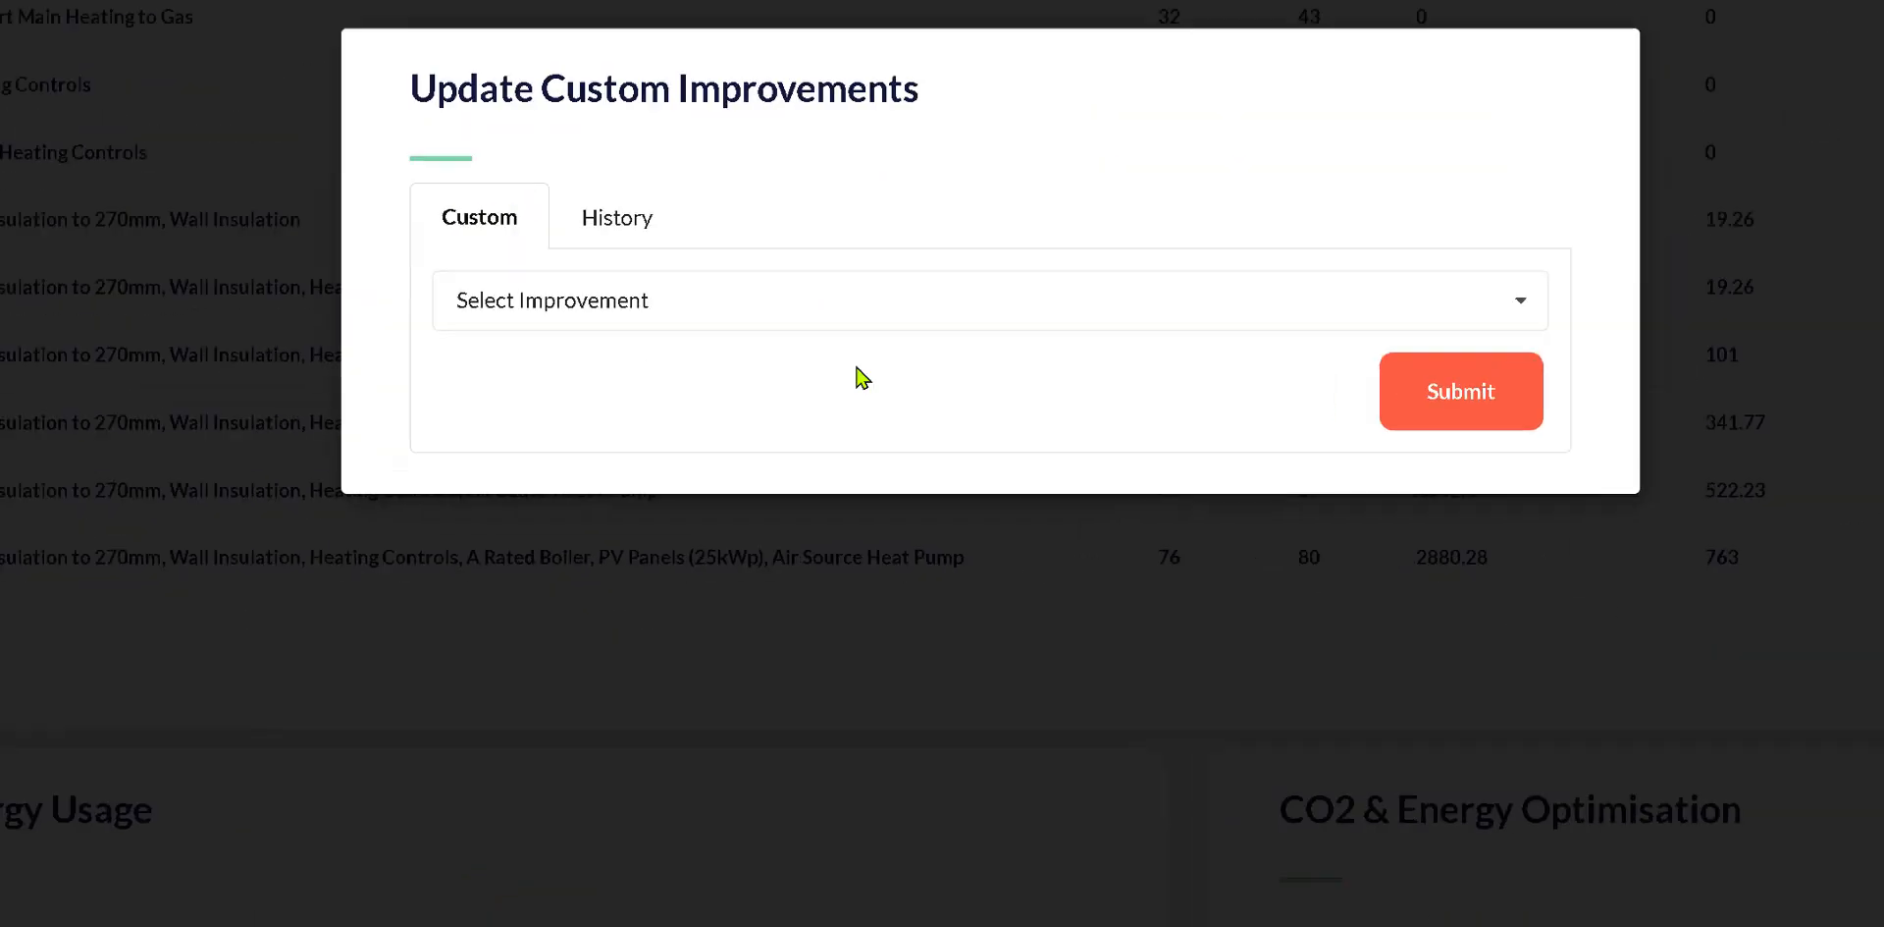
click(785, 304)
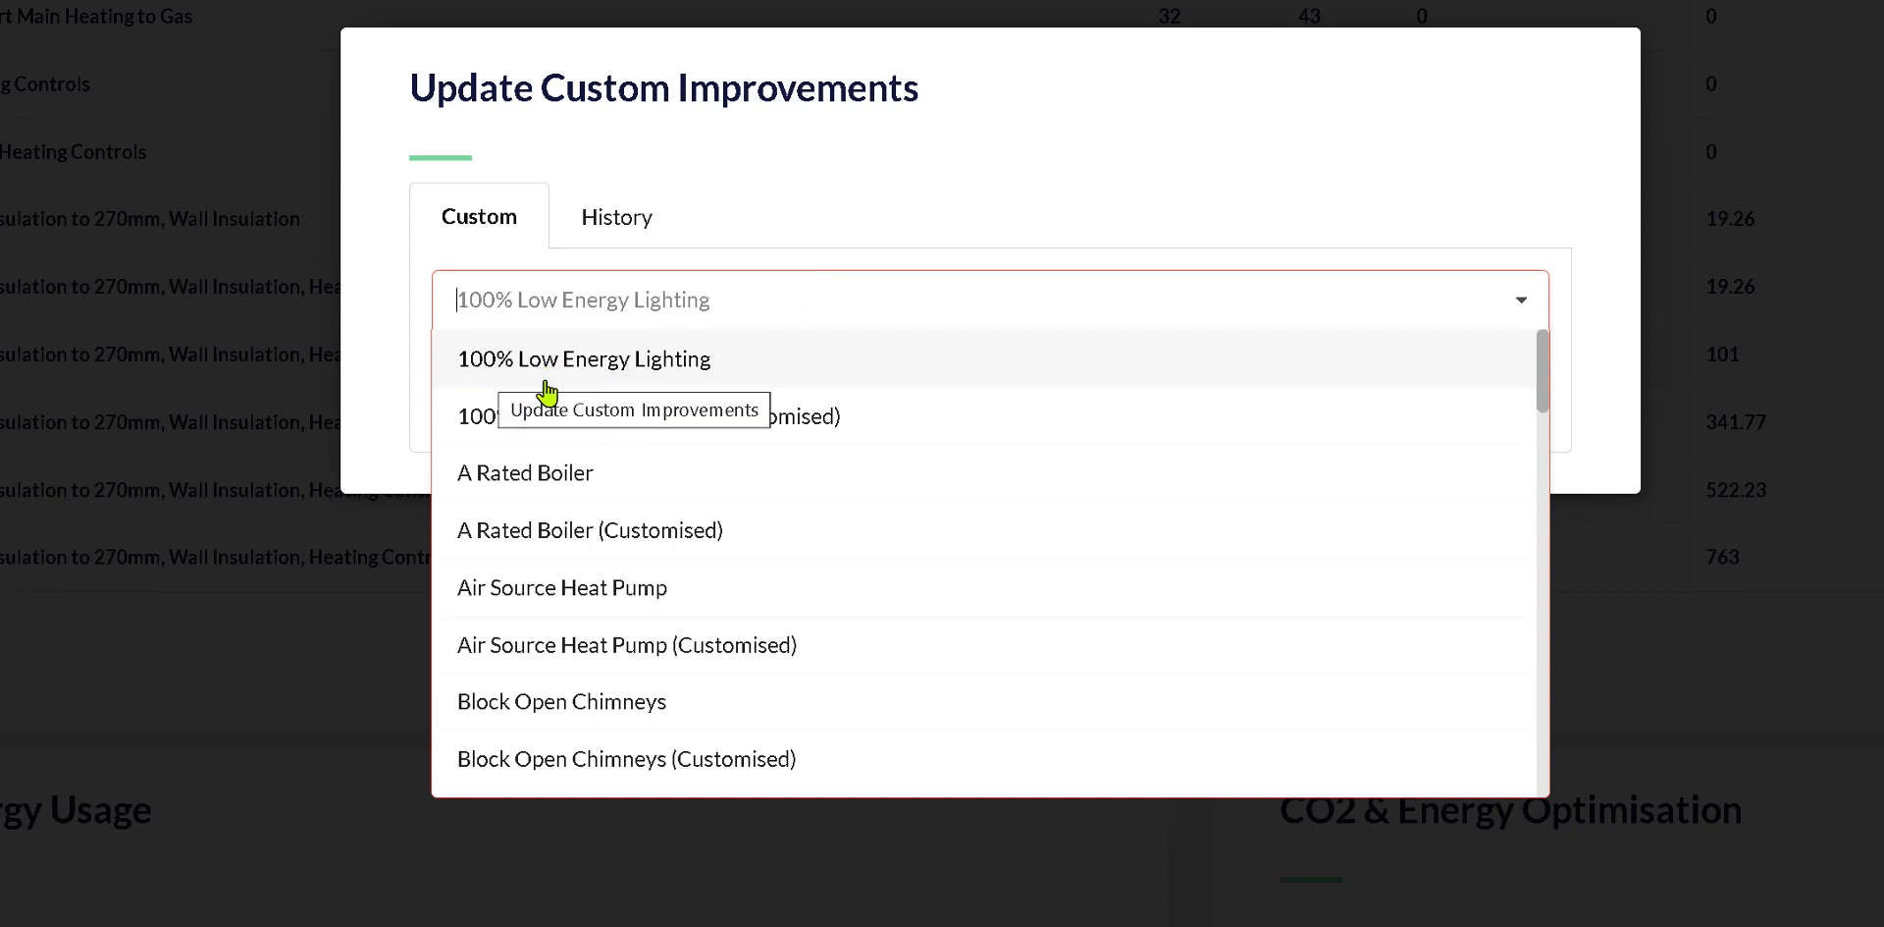
scroll(550, 432, down, 3)
scroll(552, 437, down, 6)
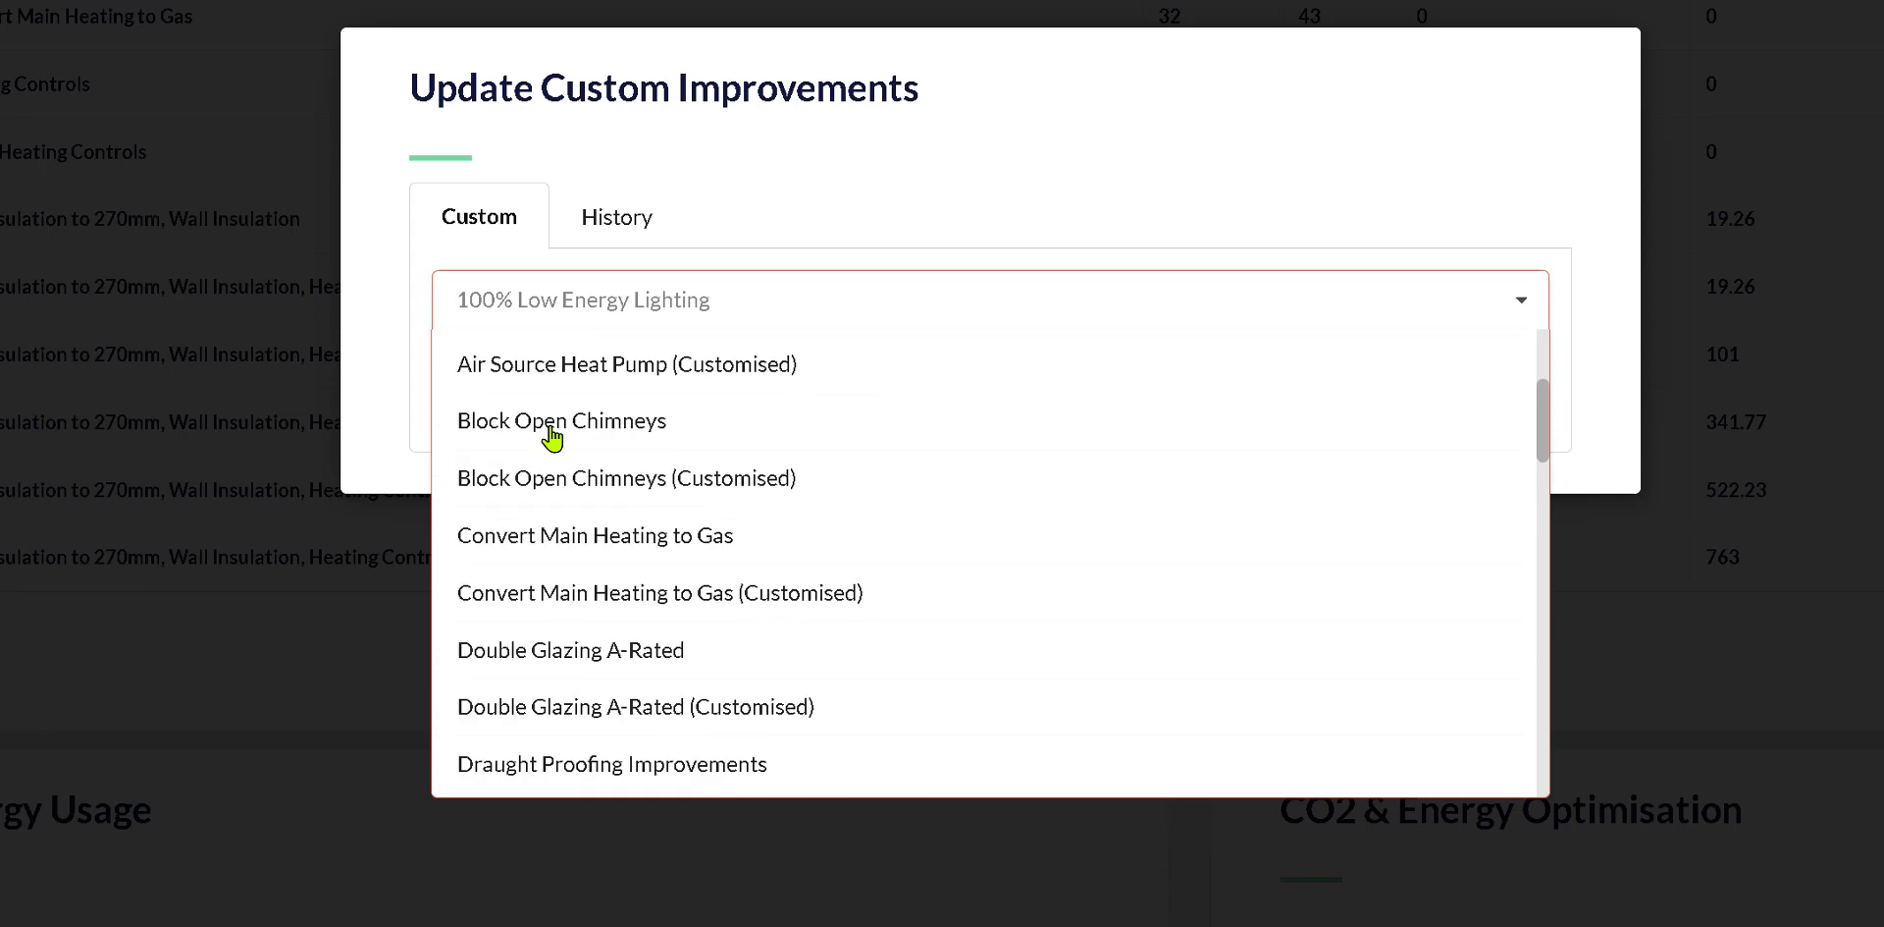
scroll(552, 437, down, 6)
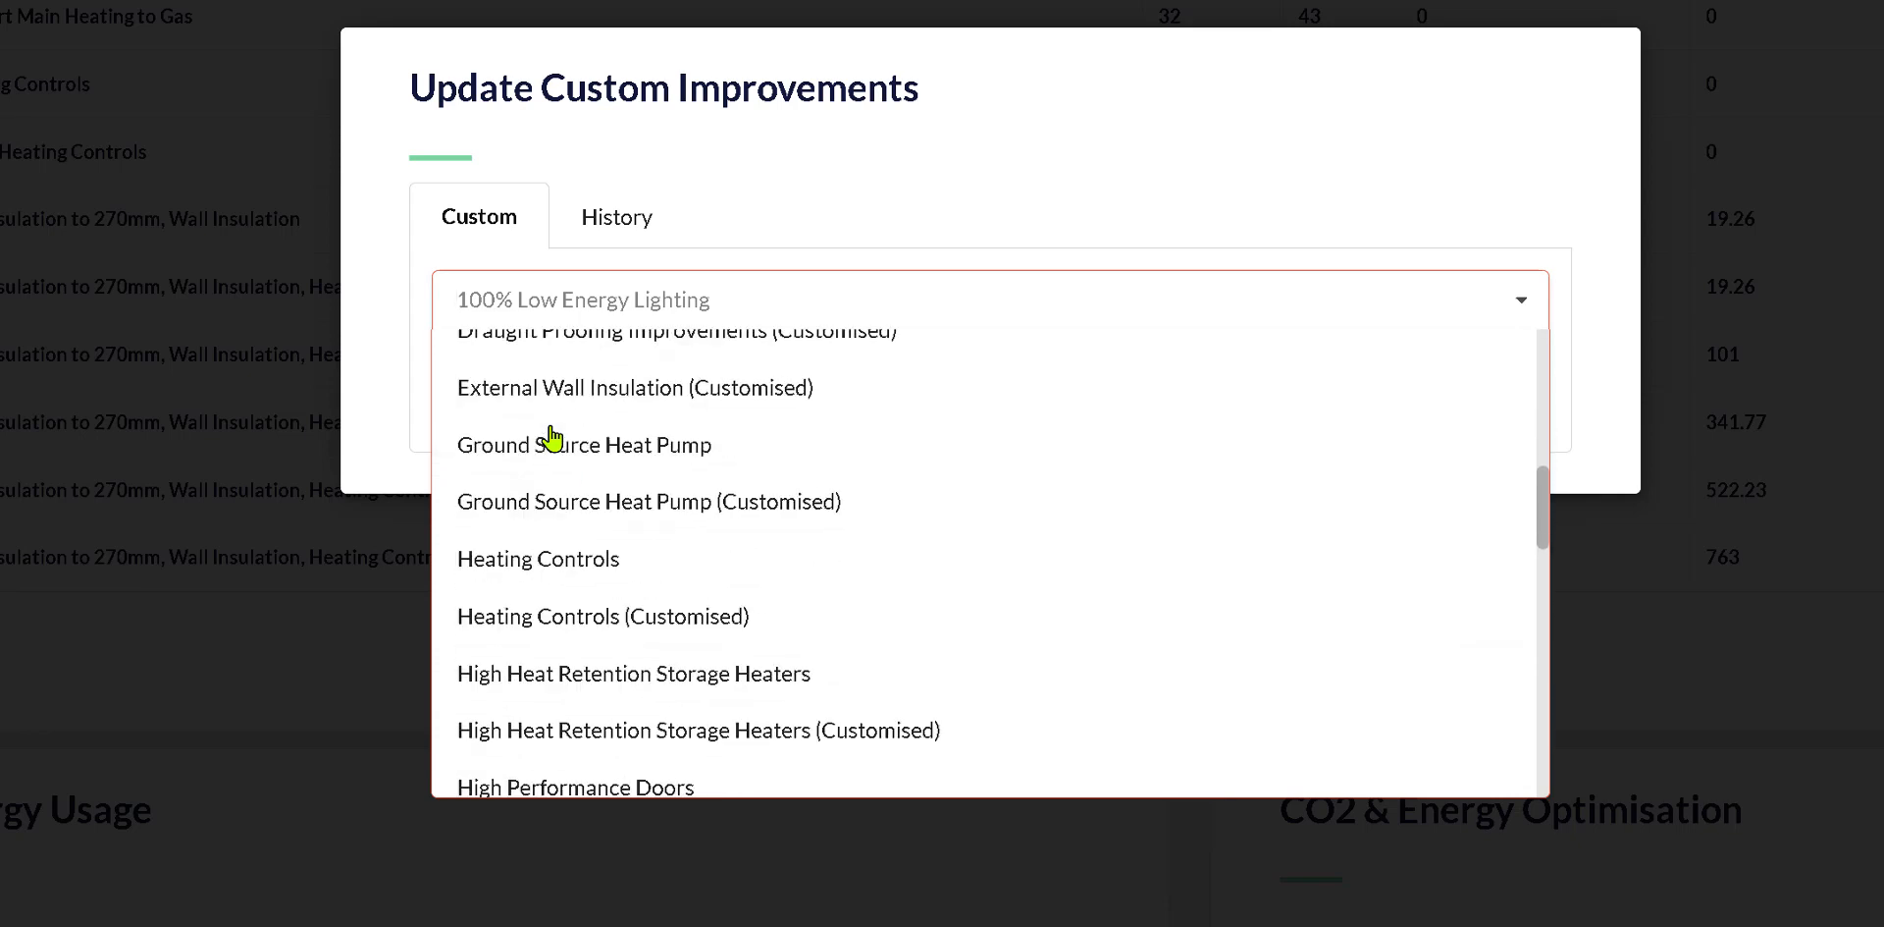
scroll(552, 447, down, 1)
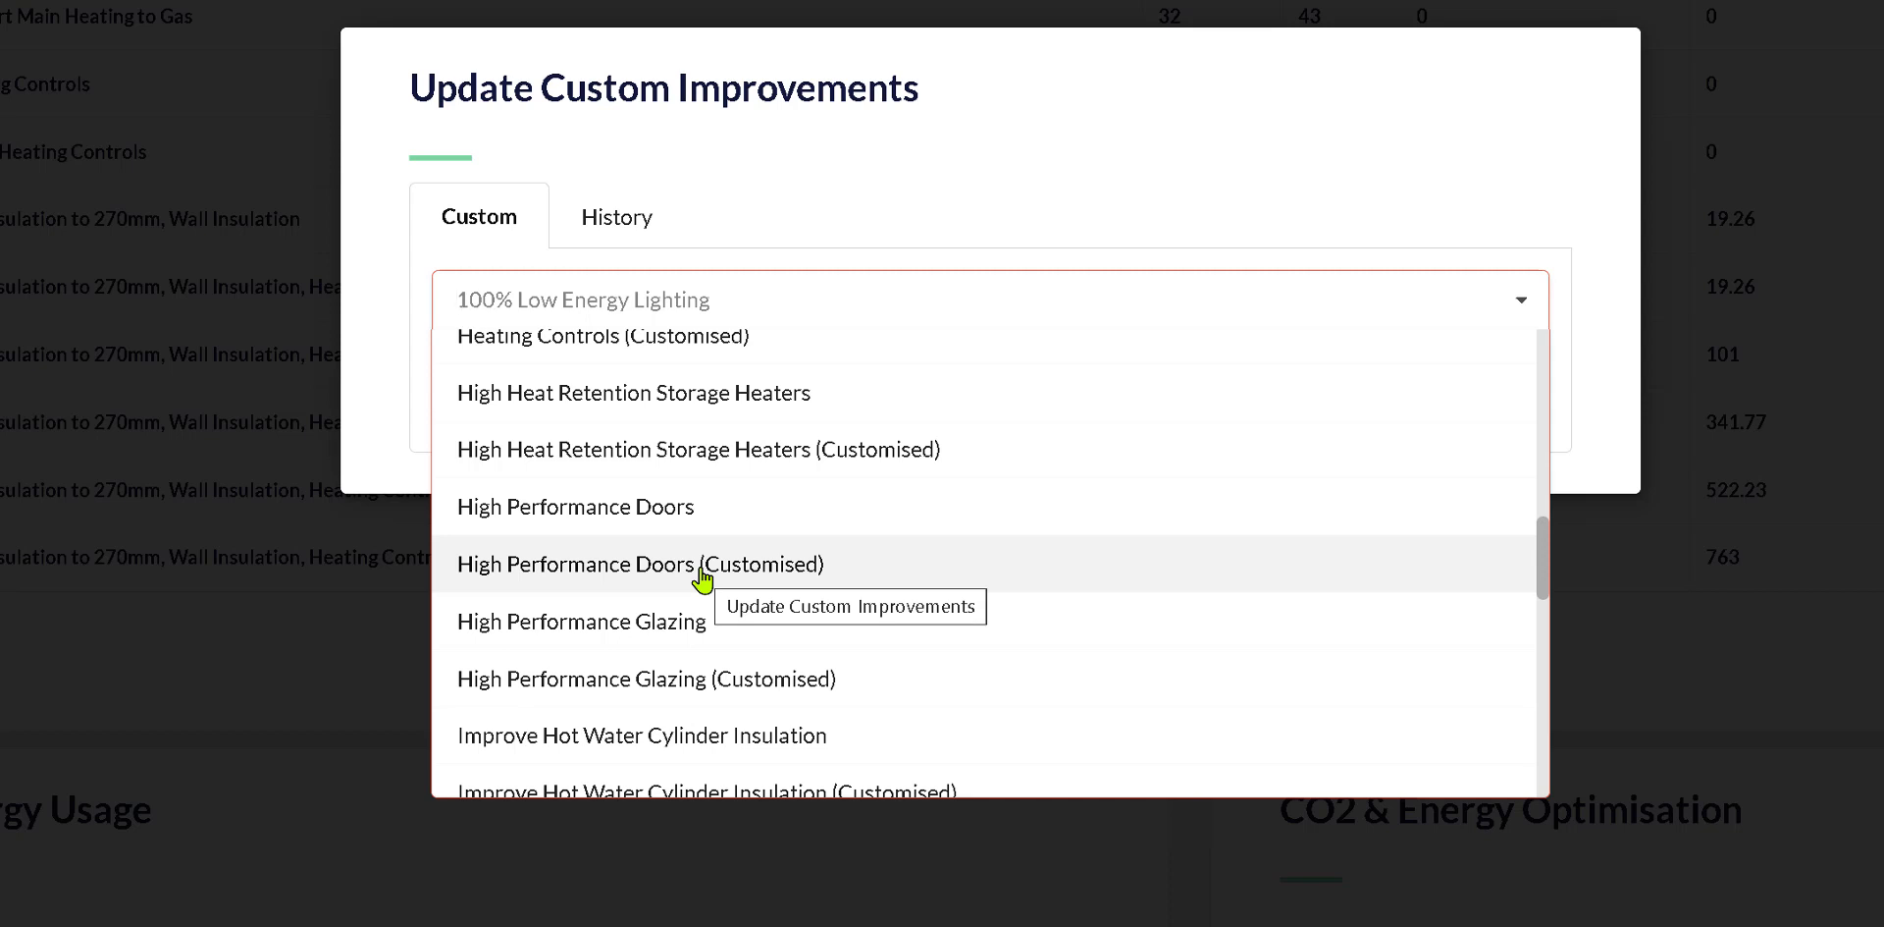
scroll(678, 550, up, 10)
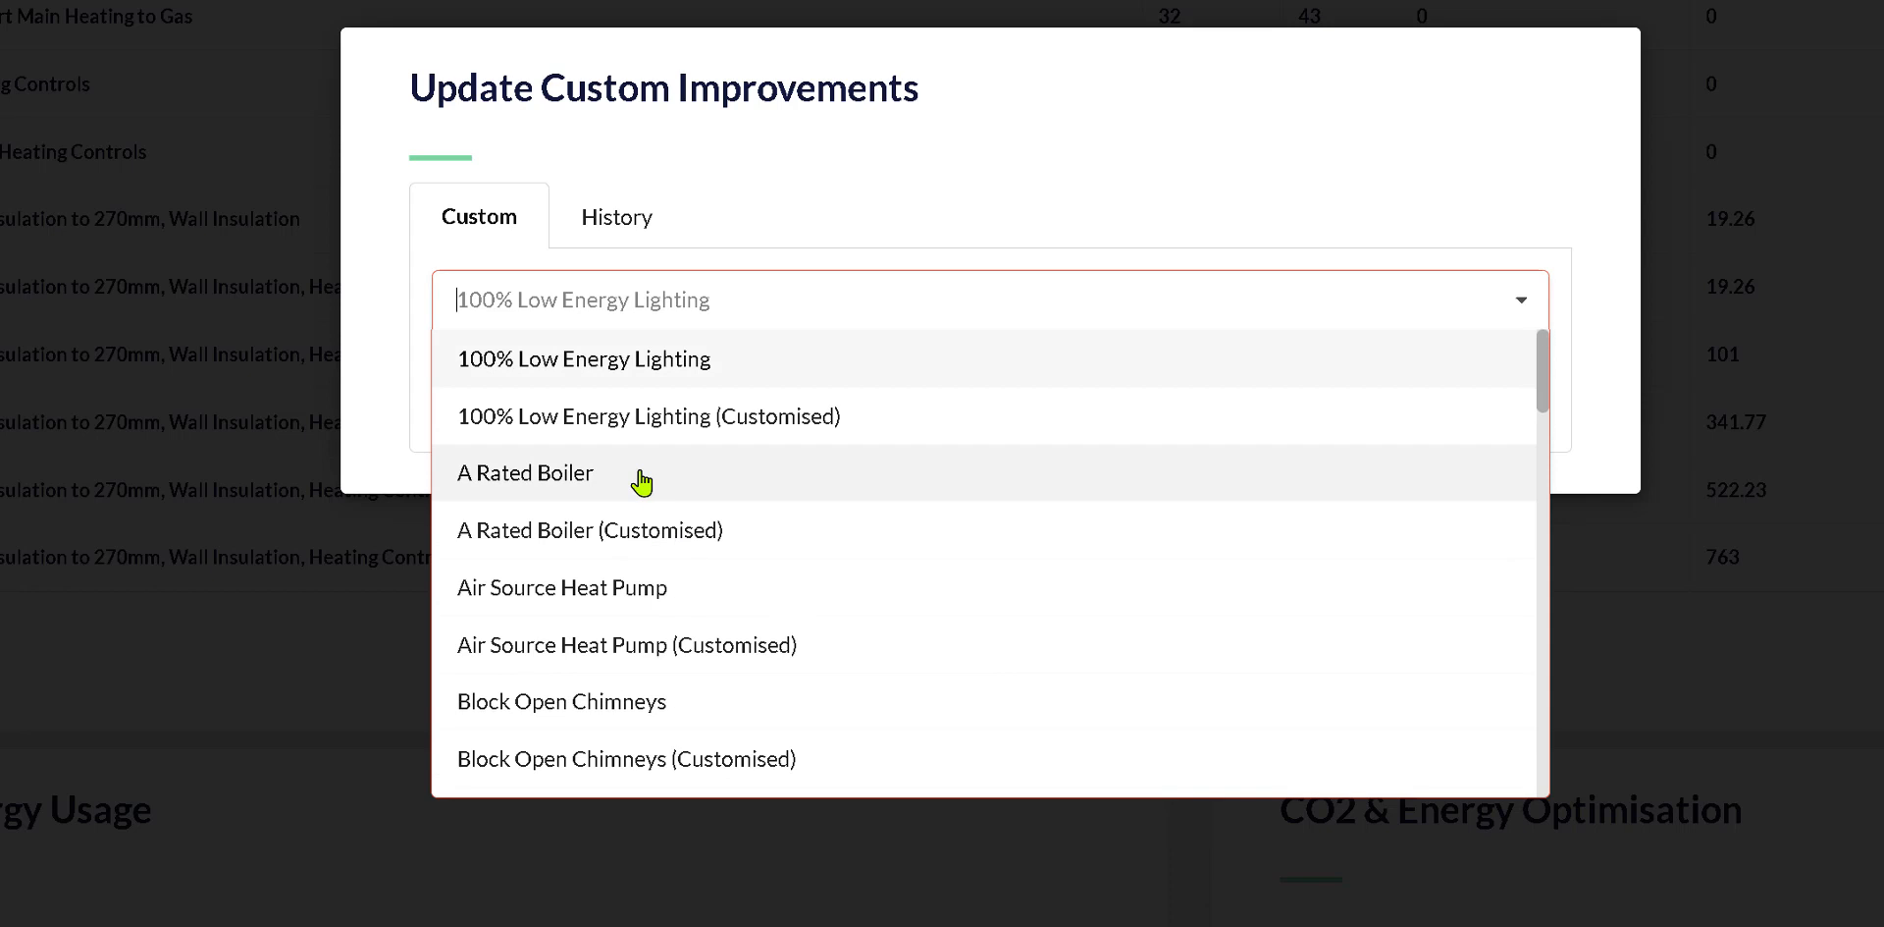
click(473, 365)
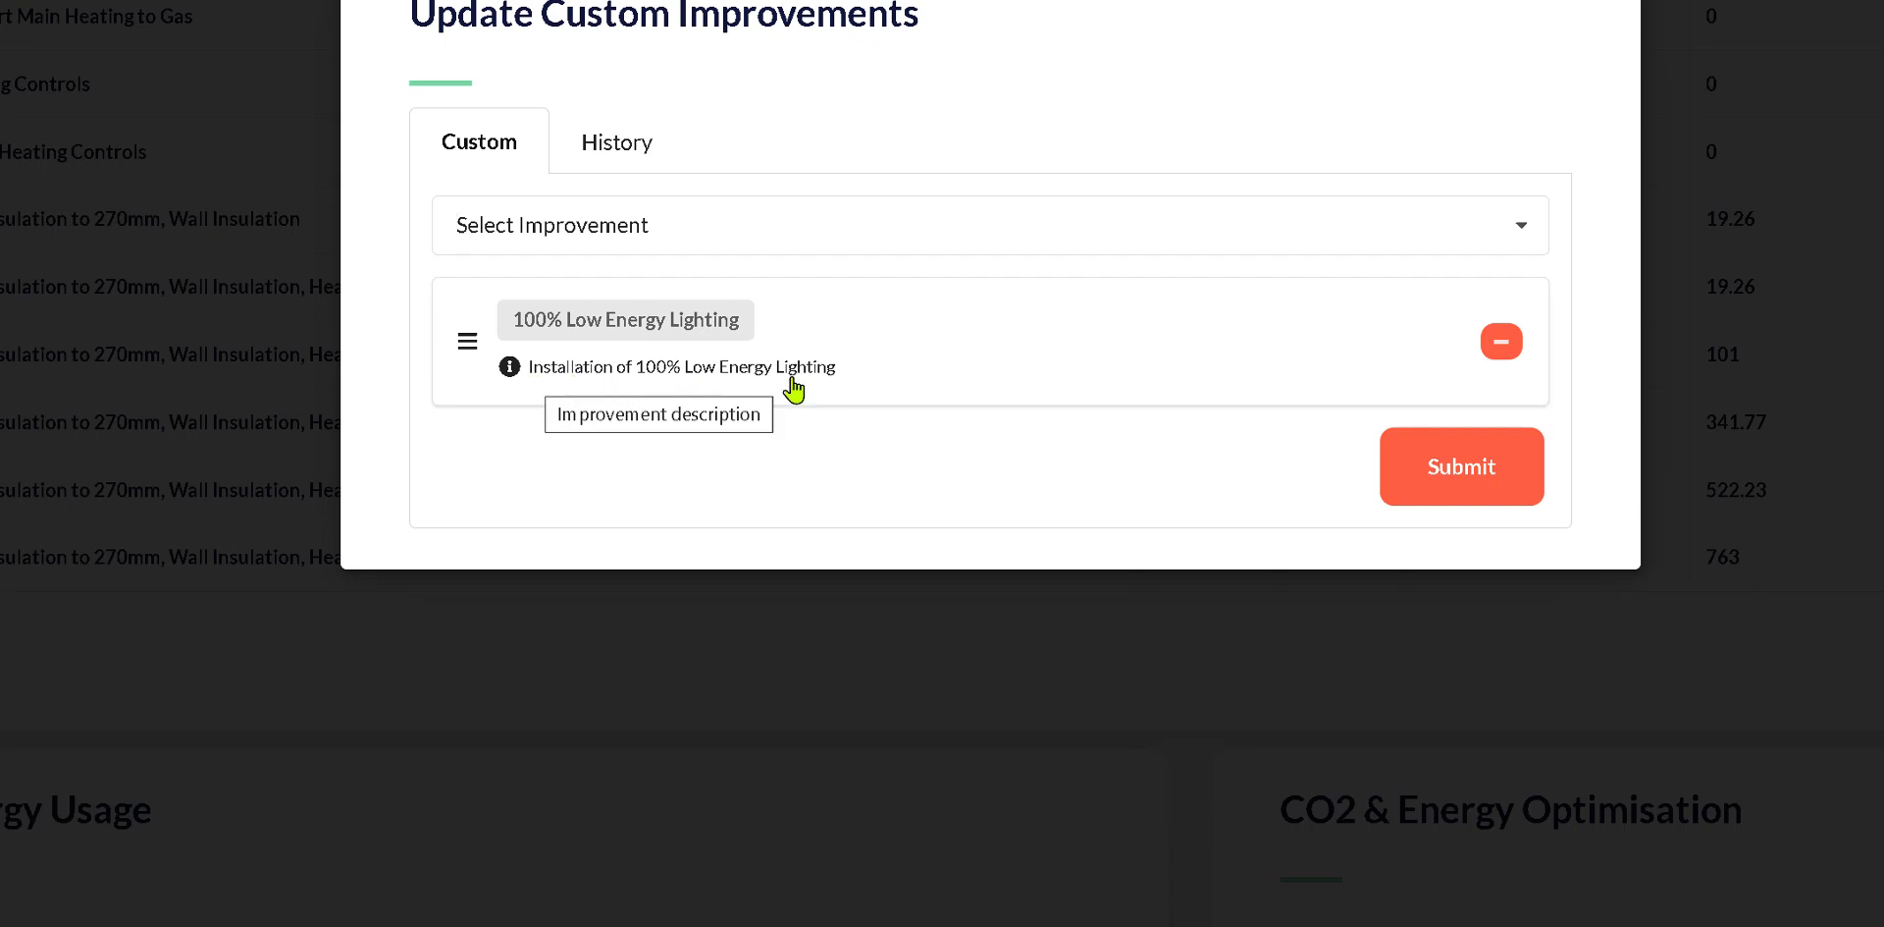
- Add Wall Insulation (Customised) to the custom update with a value of 0.25 Wm2K
click(585, 216)
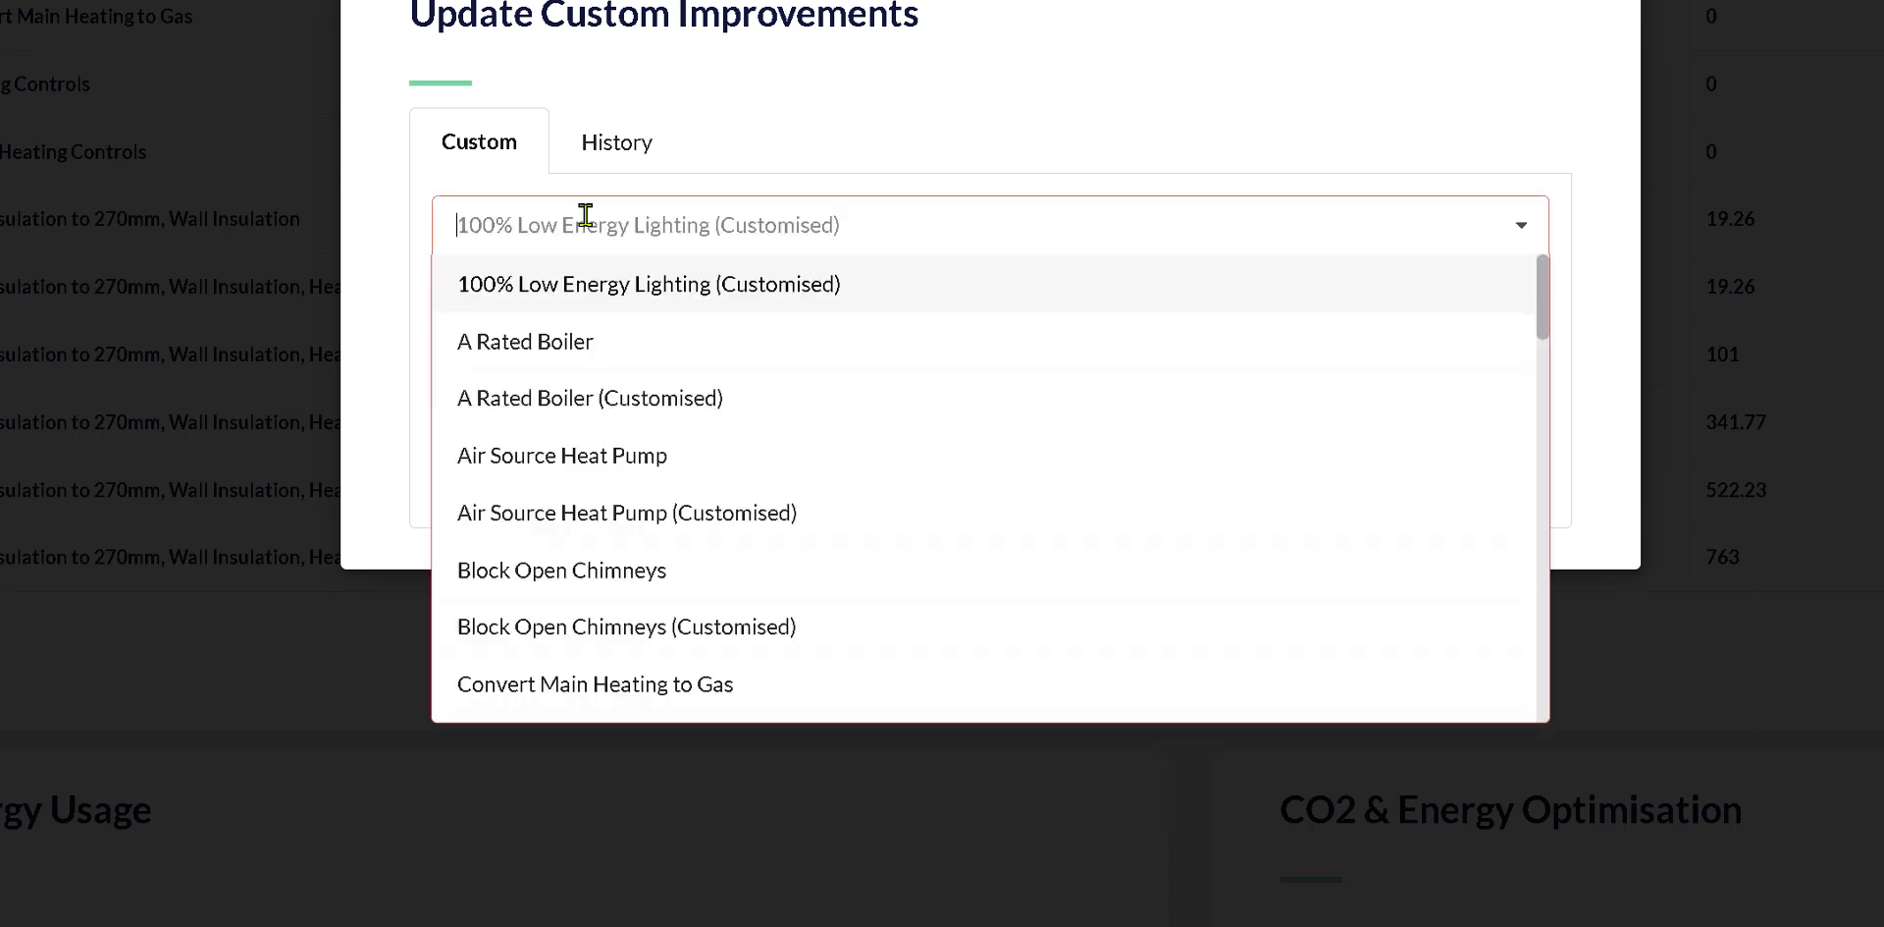
scroll(929, 427, down, 3)
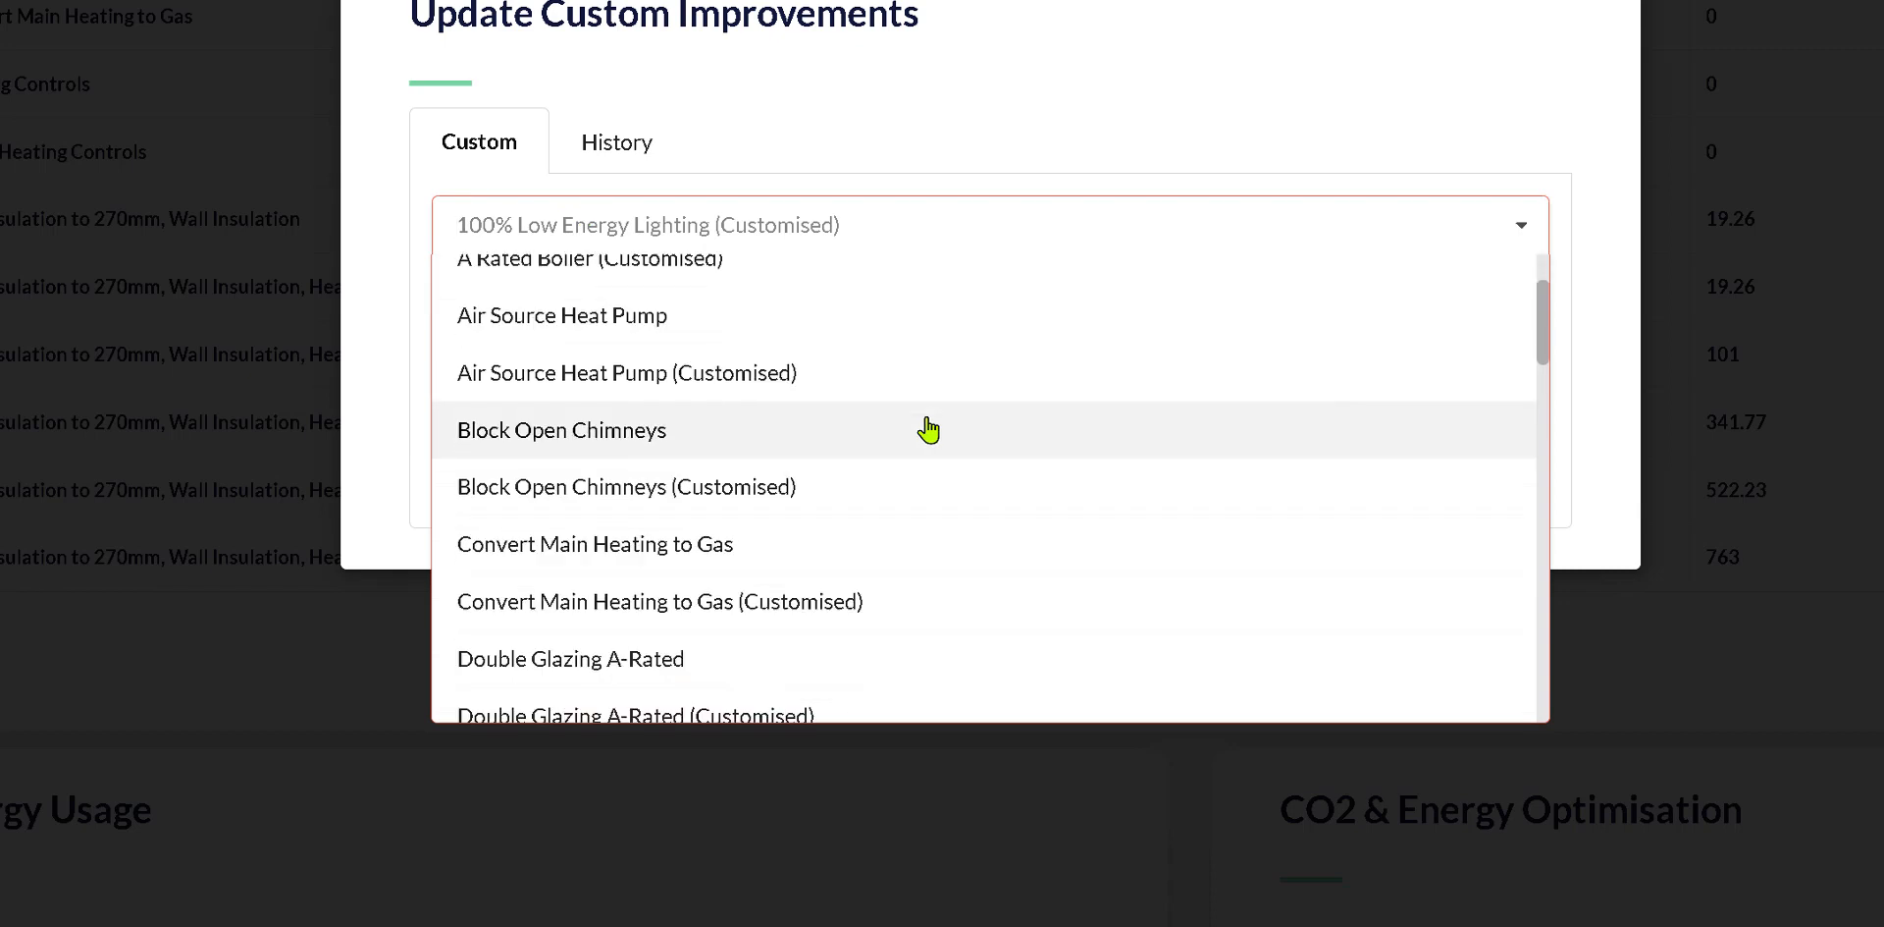
scroll(929, 427, down, 15)
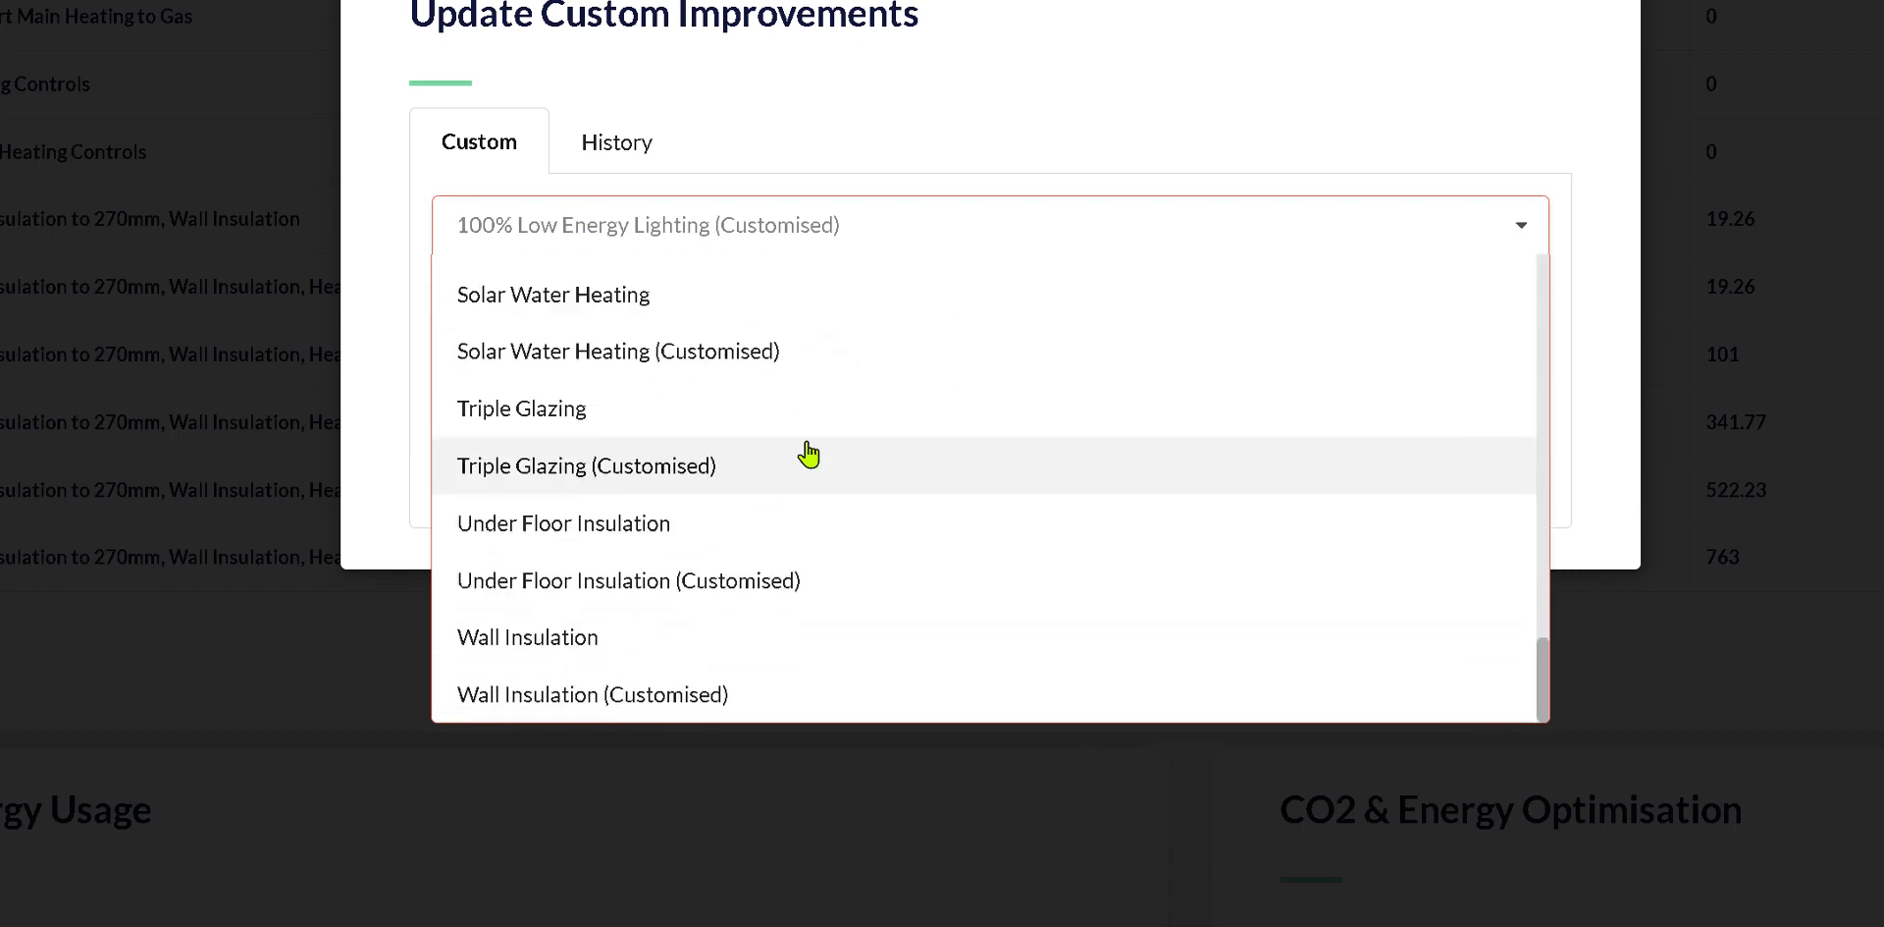
click(548, 699)
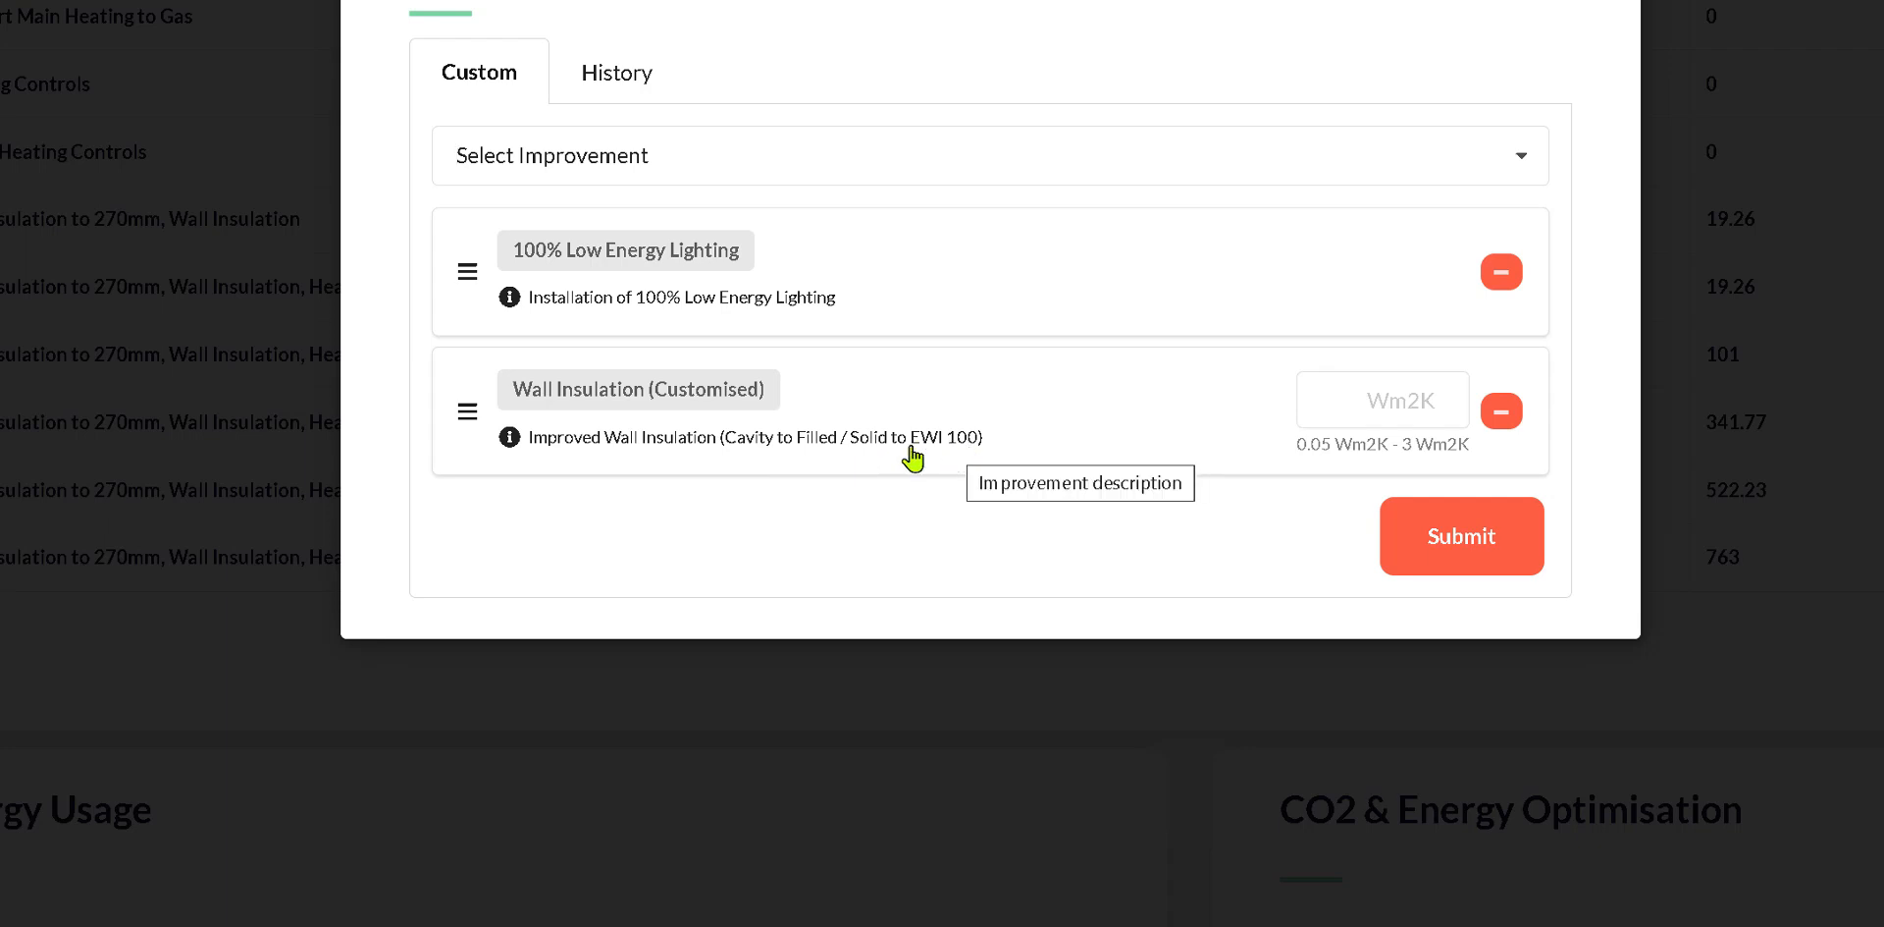
click(1384, 385)
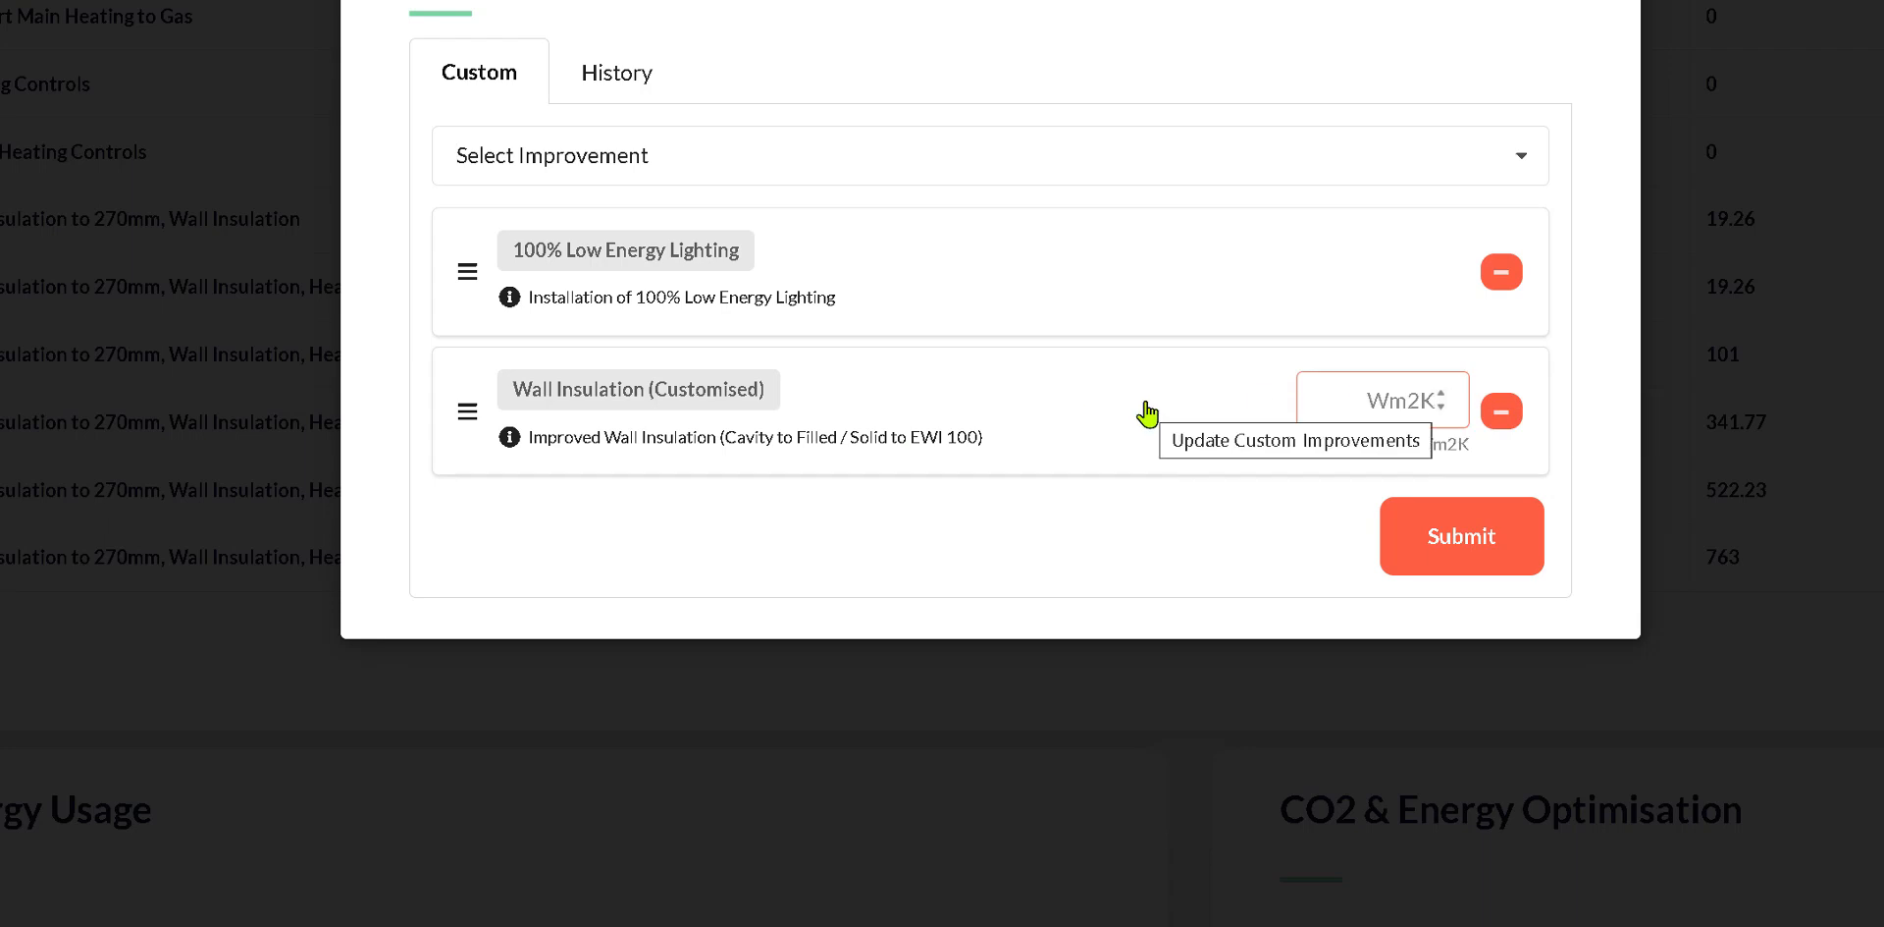
text(0.25)
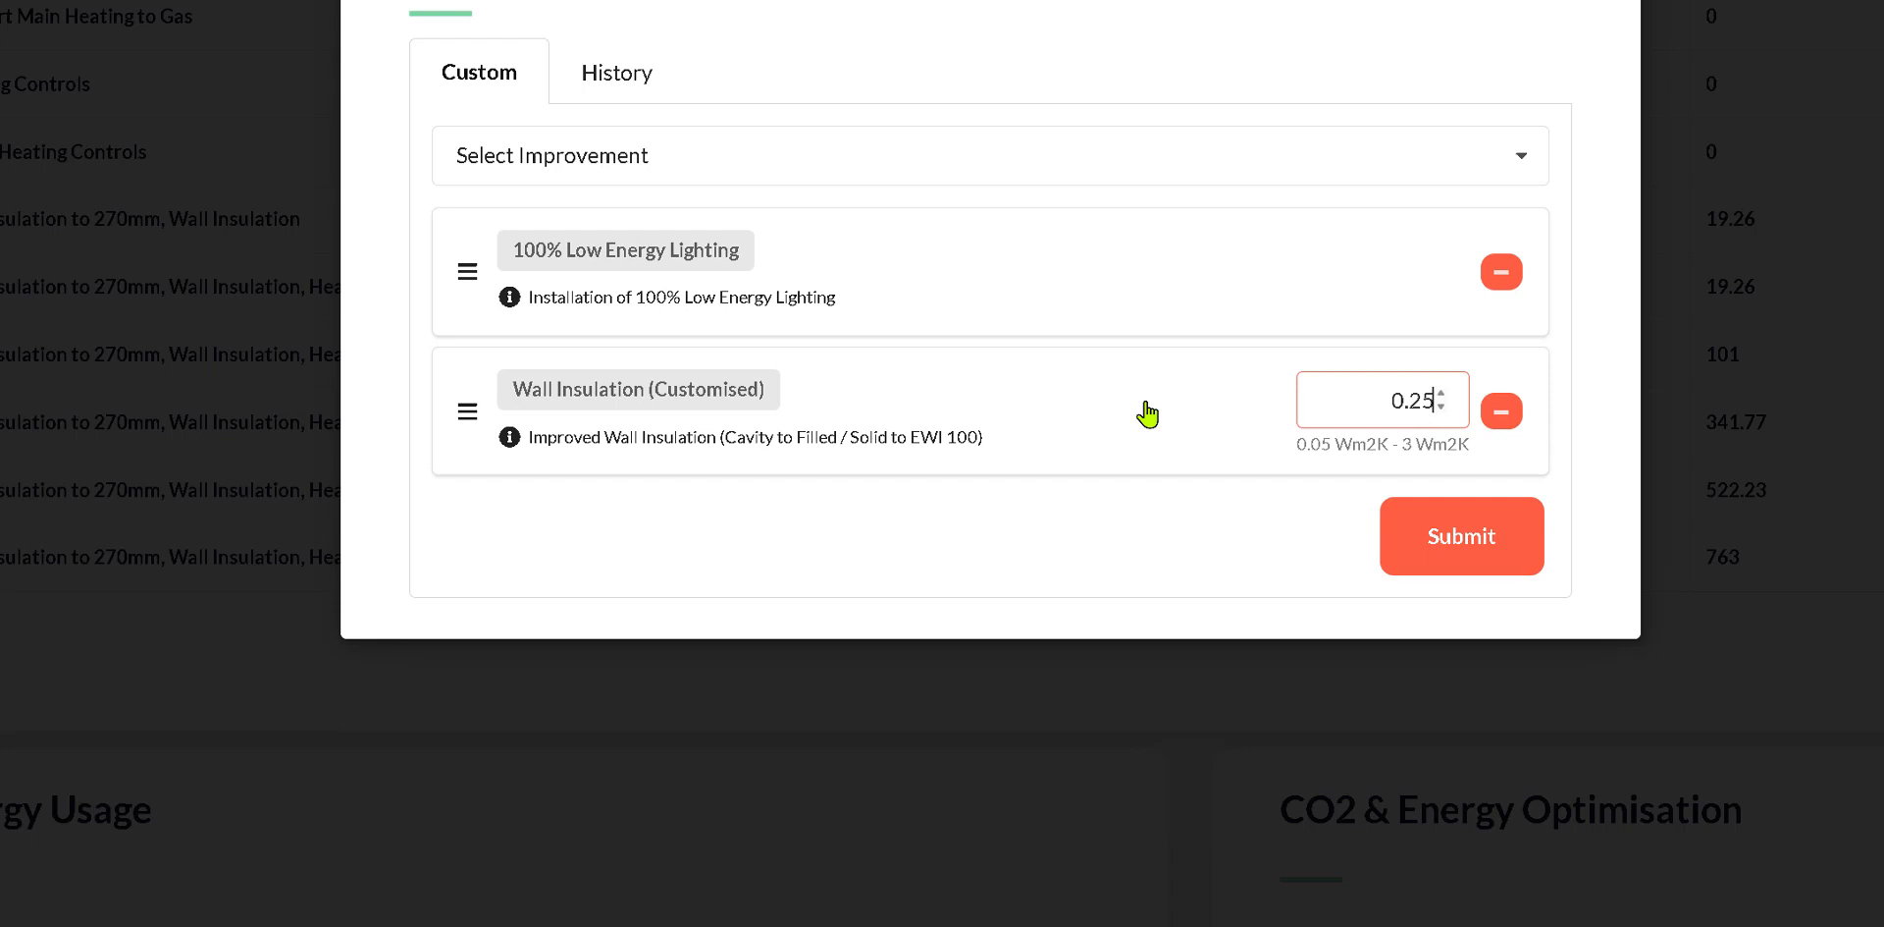
- Try the out-of-range values 0 and 10 for Wall Insulation (Customised) and set it back to 0.25 Wm2K
key(BackSpace)
key(BackSpace)
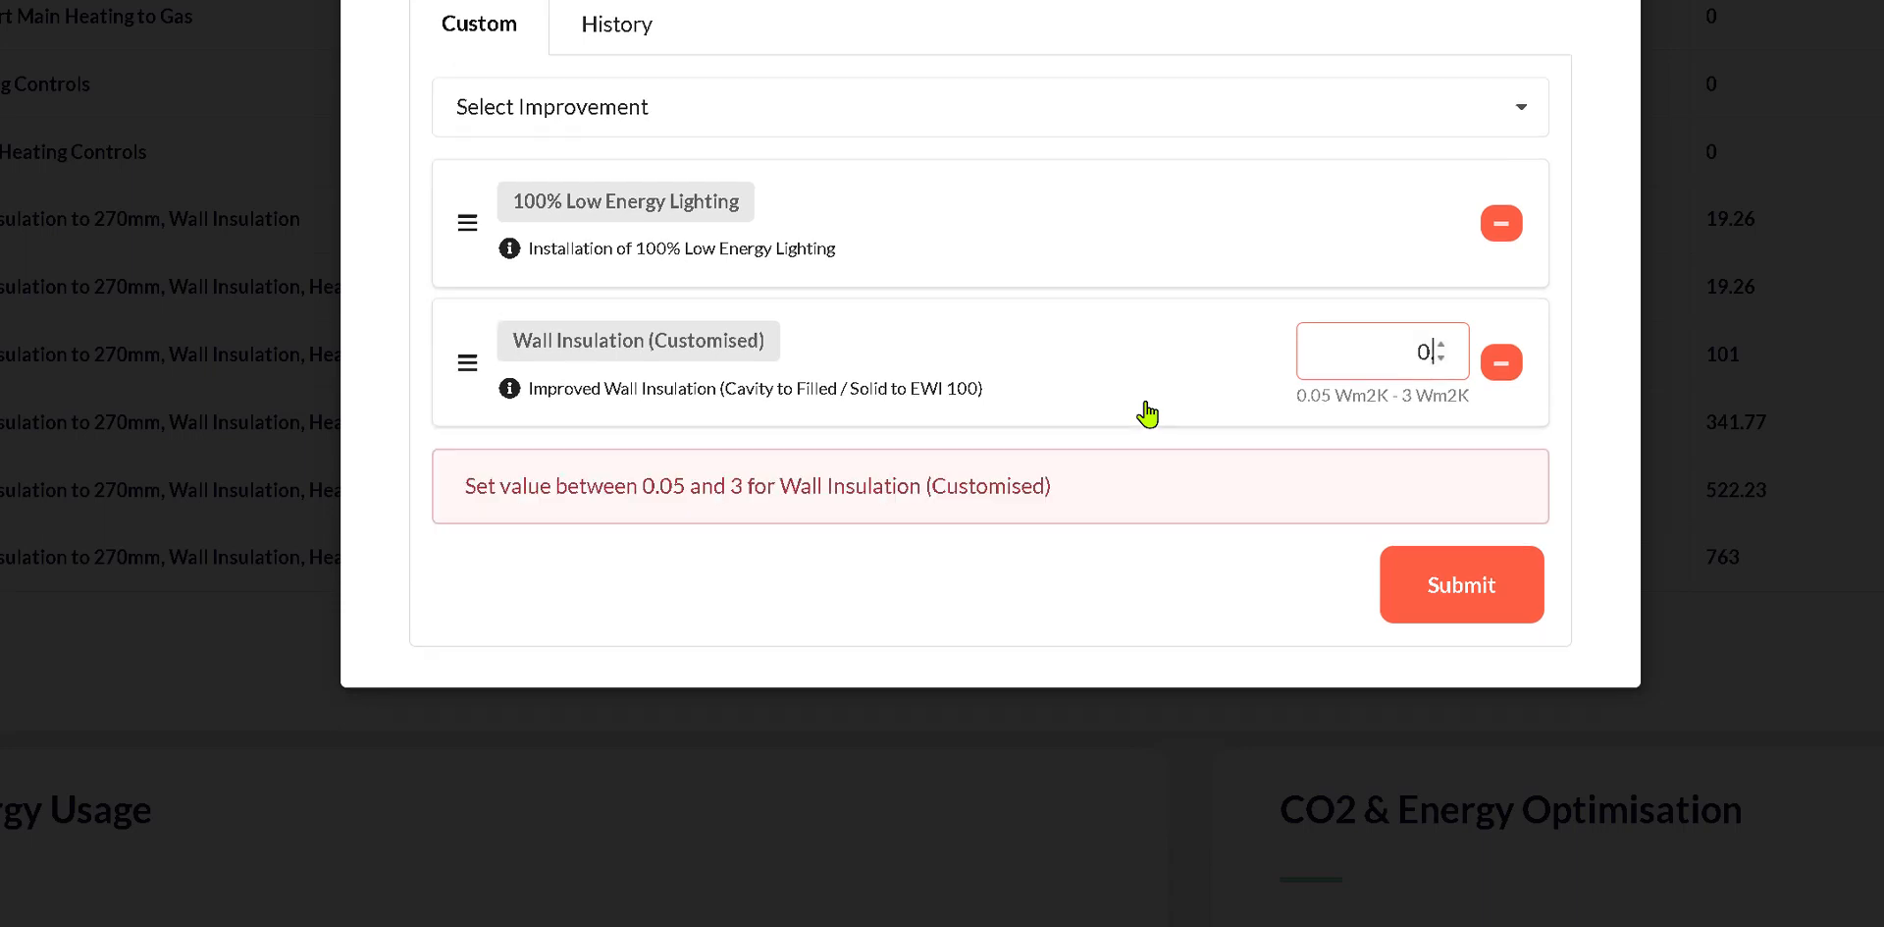
key(BackSpace)
text(10)
click(1383, 337)
text(.25)
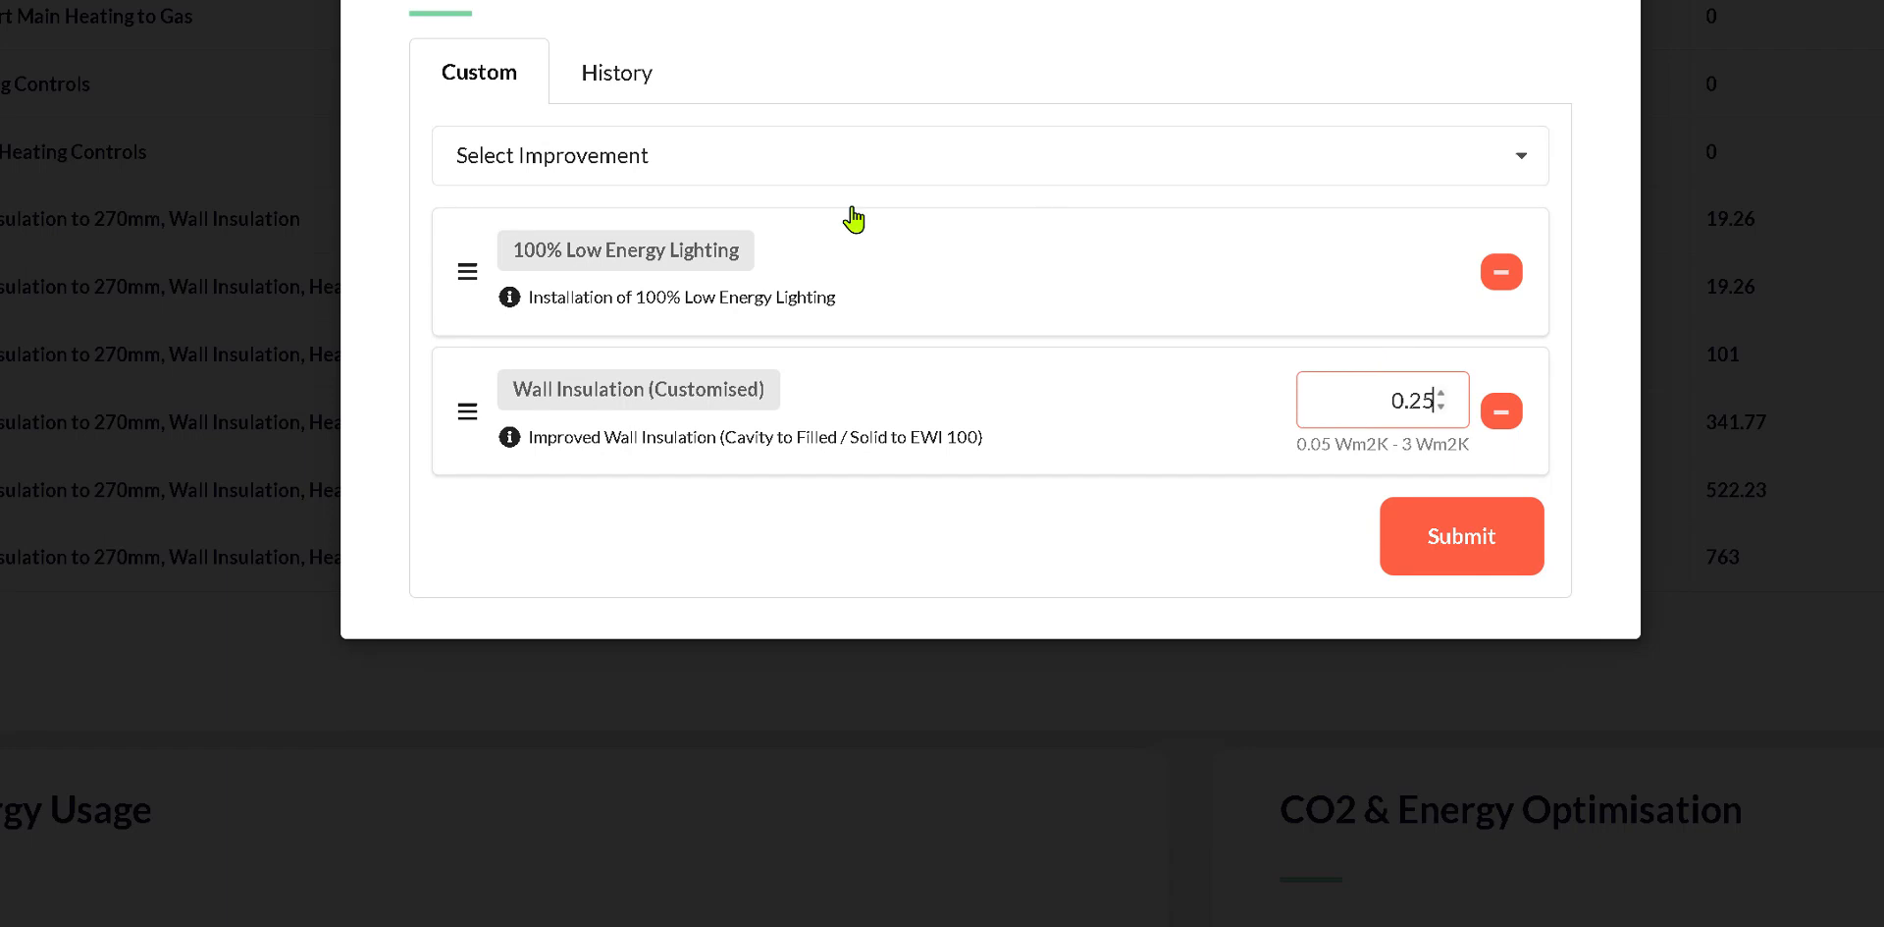
- Add the standard Under Floor Insulation improvement to the custom update
click(572, 157)
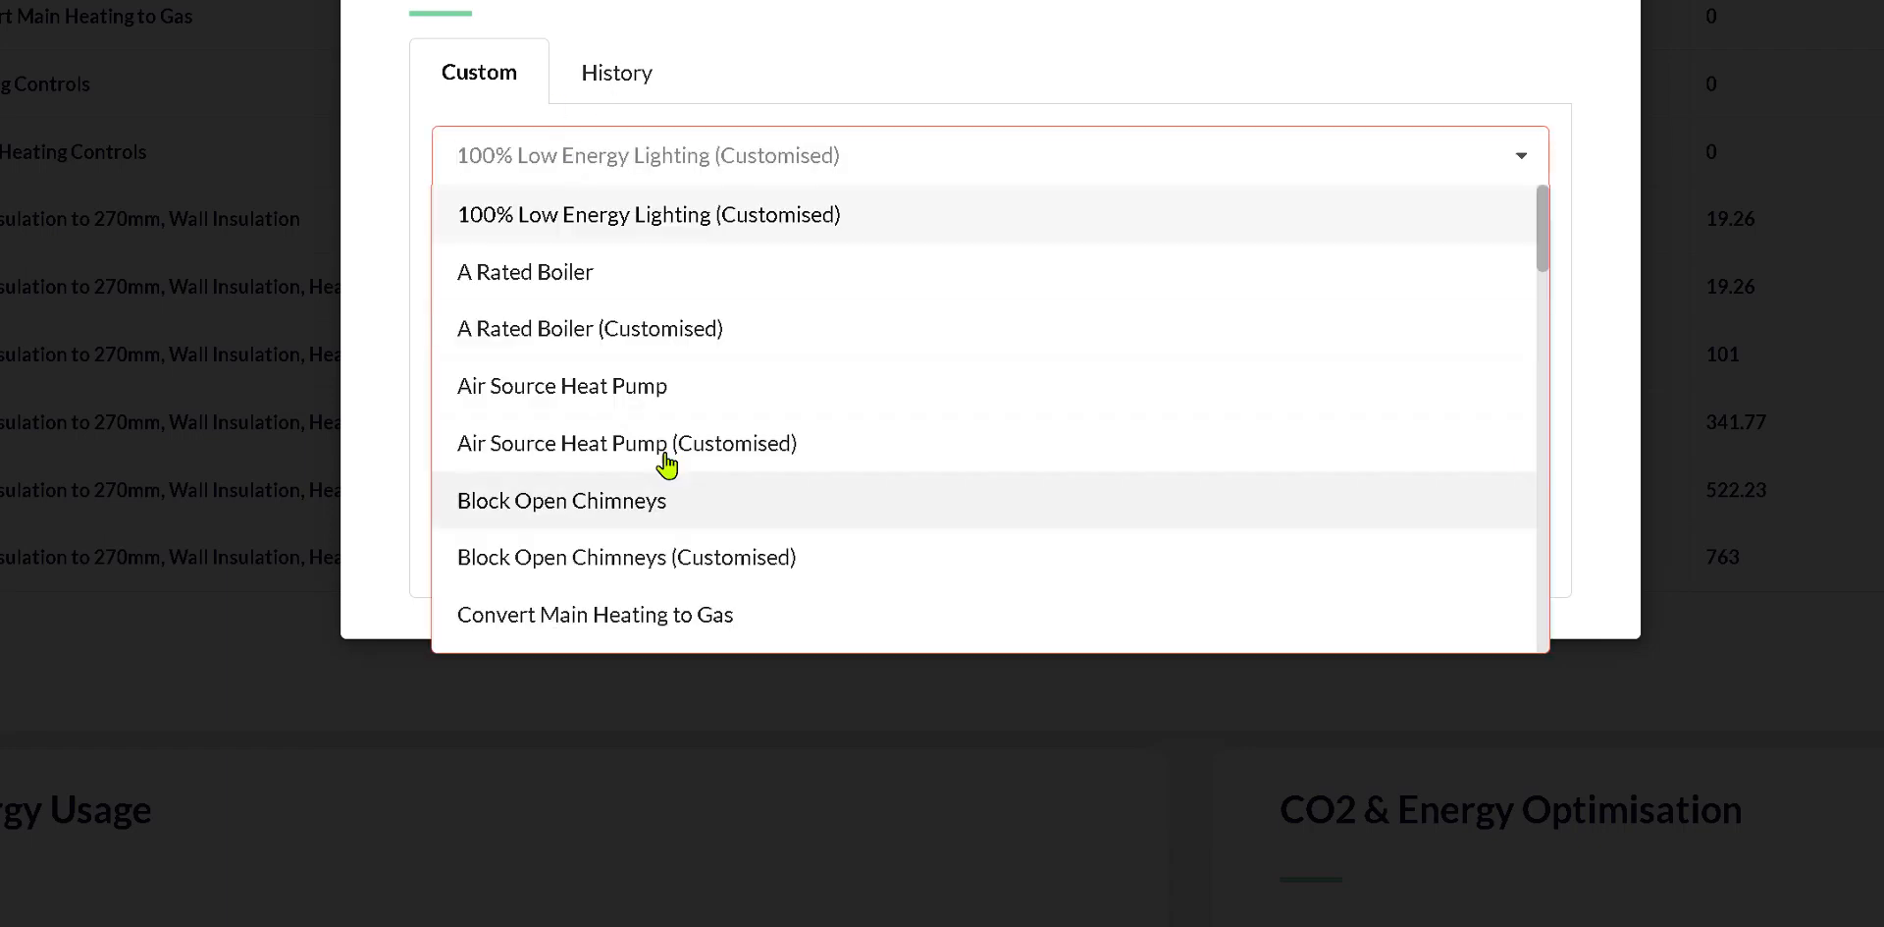
scroll(656, 456, down, 15)
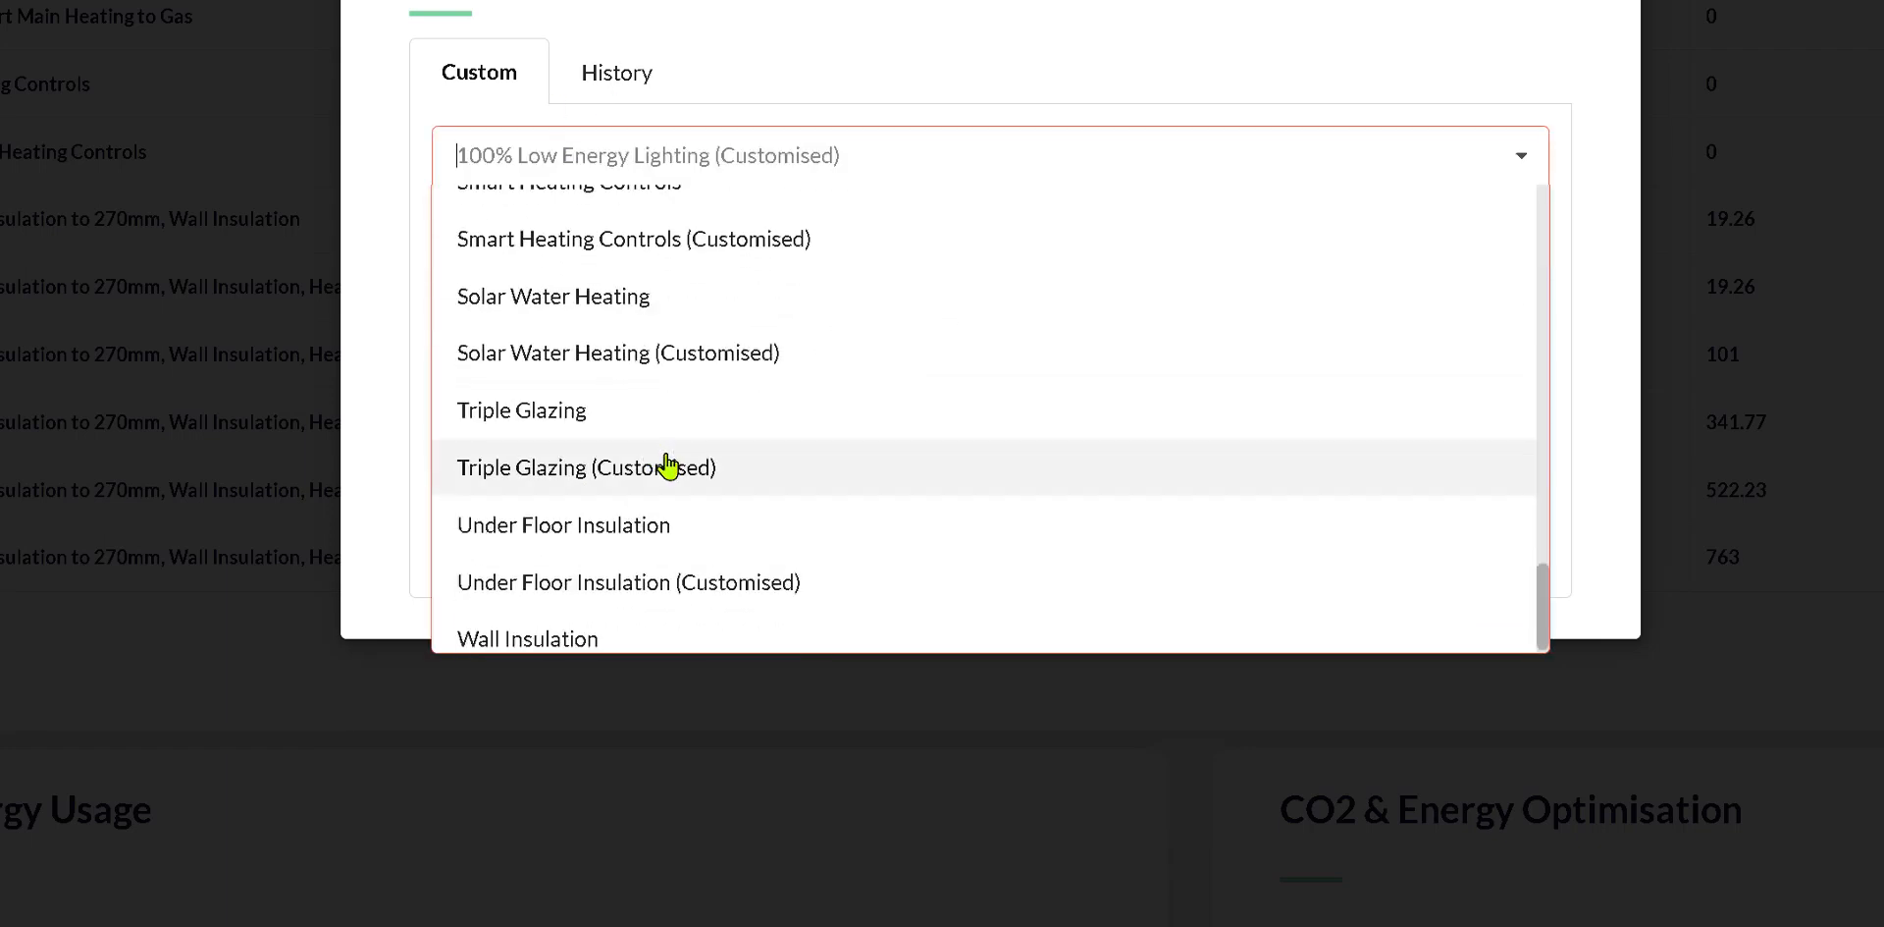
click(625, 522)
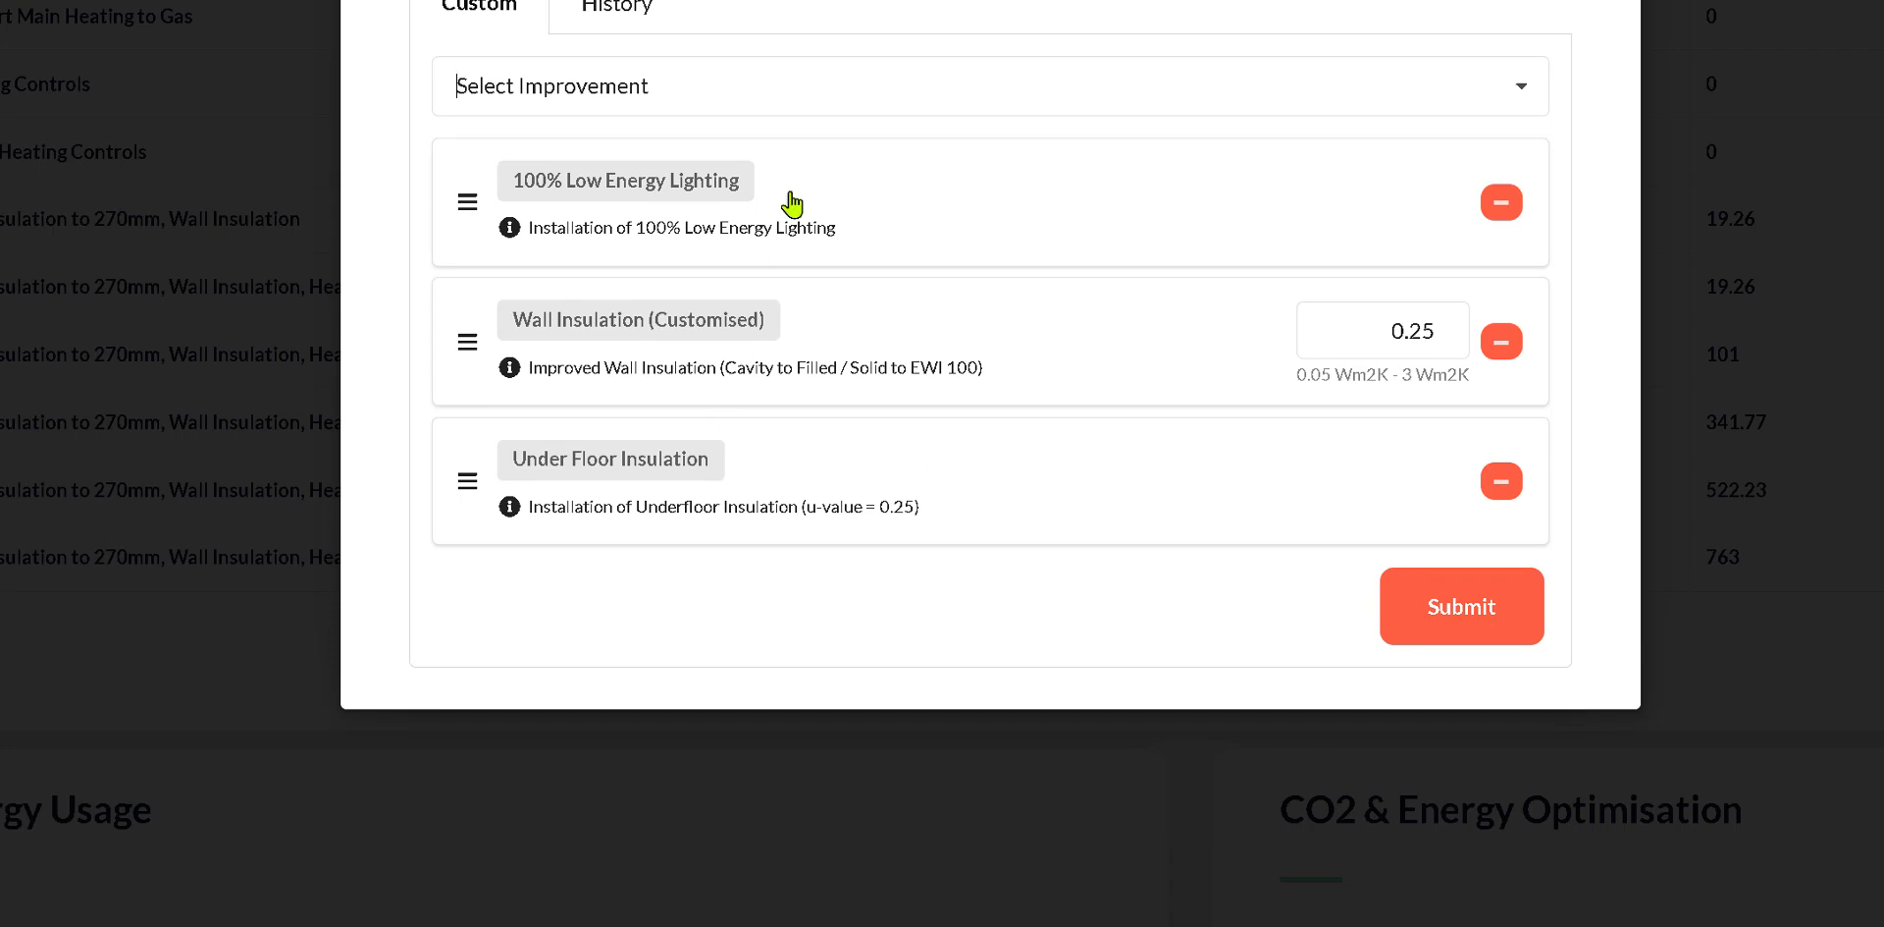
- Try reordering the improvements, ending with 100% Low Energy Lighting first, and remove Under Floor Insulation from the custom update
drag(795, 188, 799, 339)
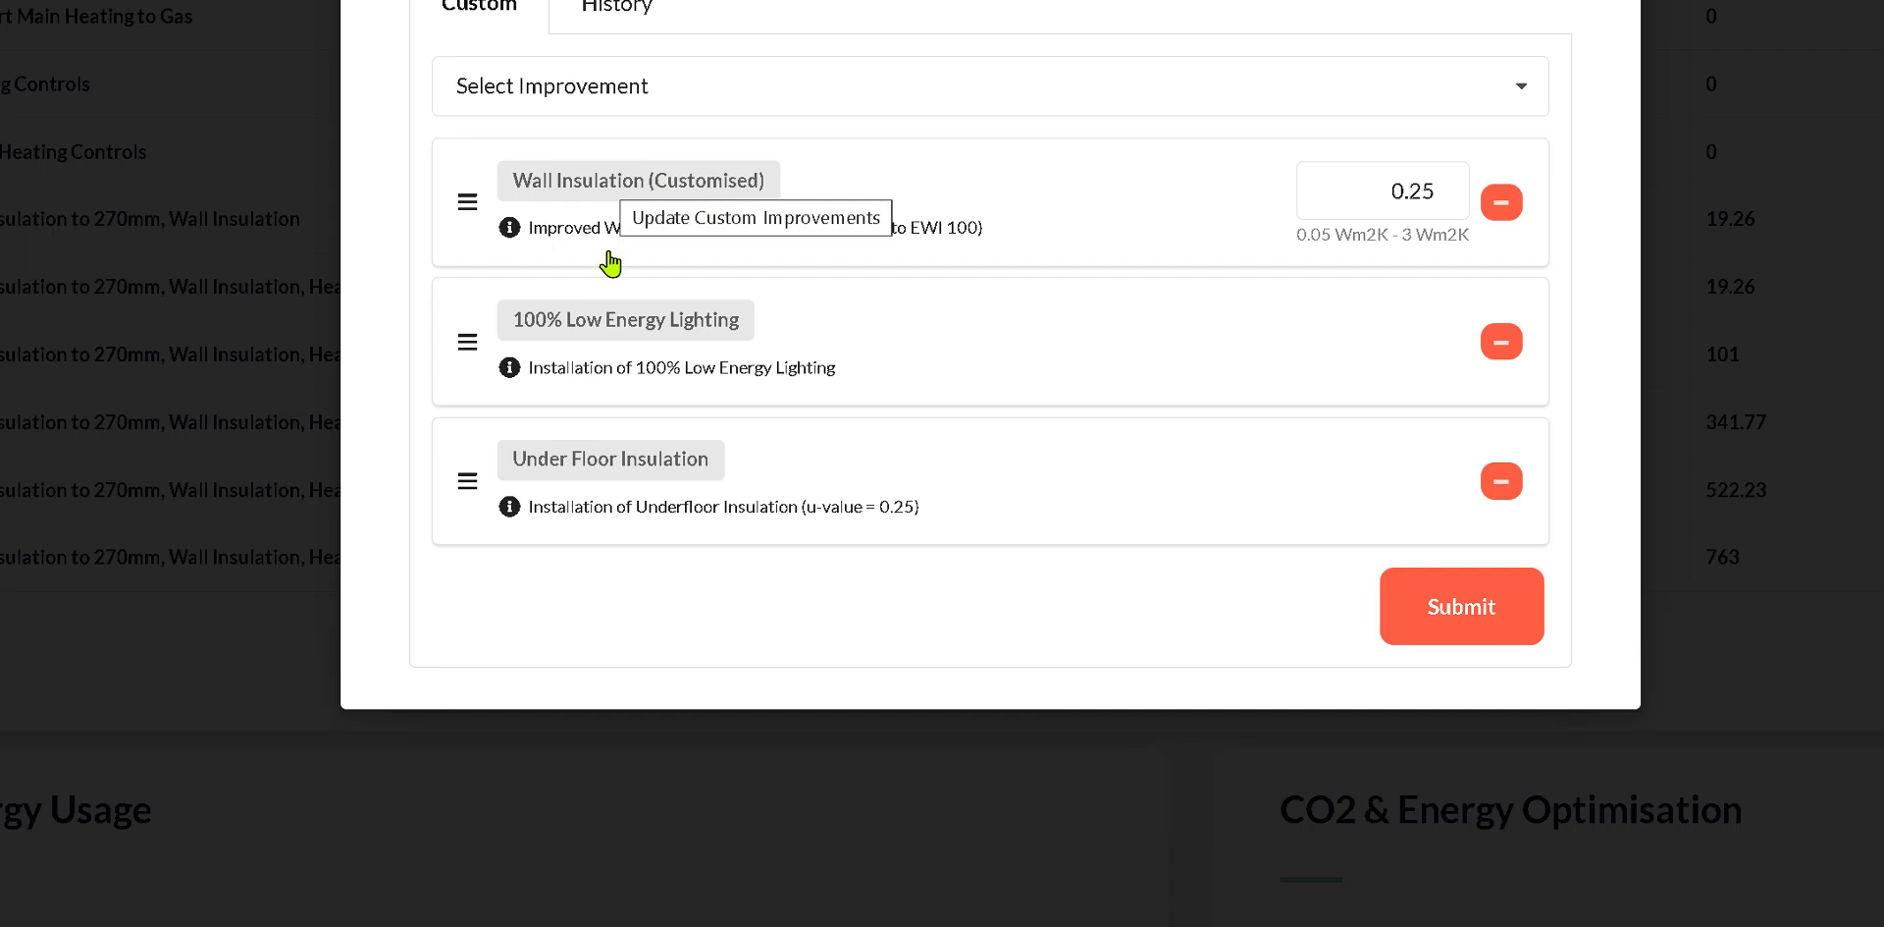
drag(633, 456, 631, 336)
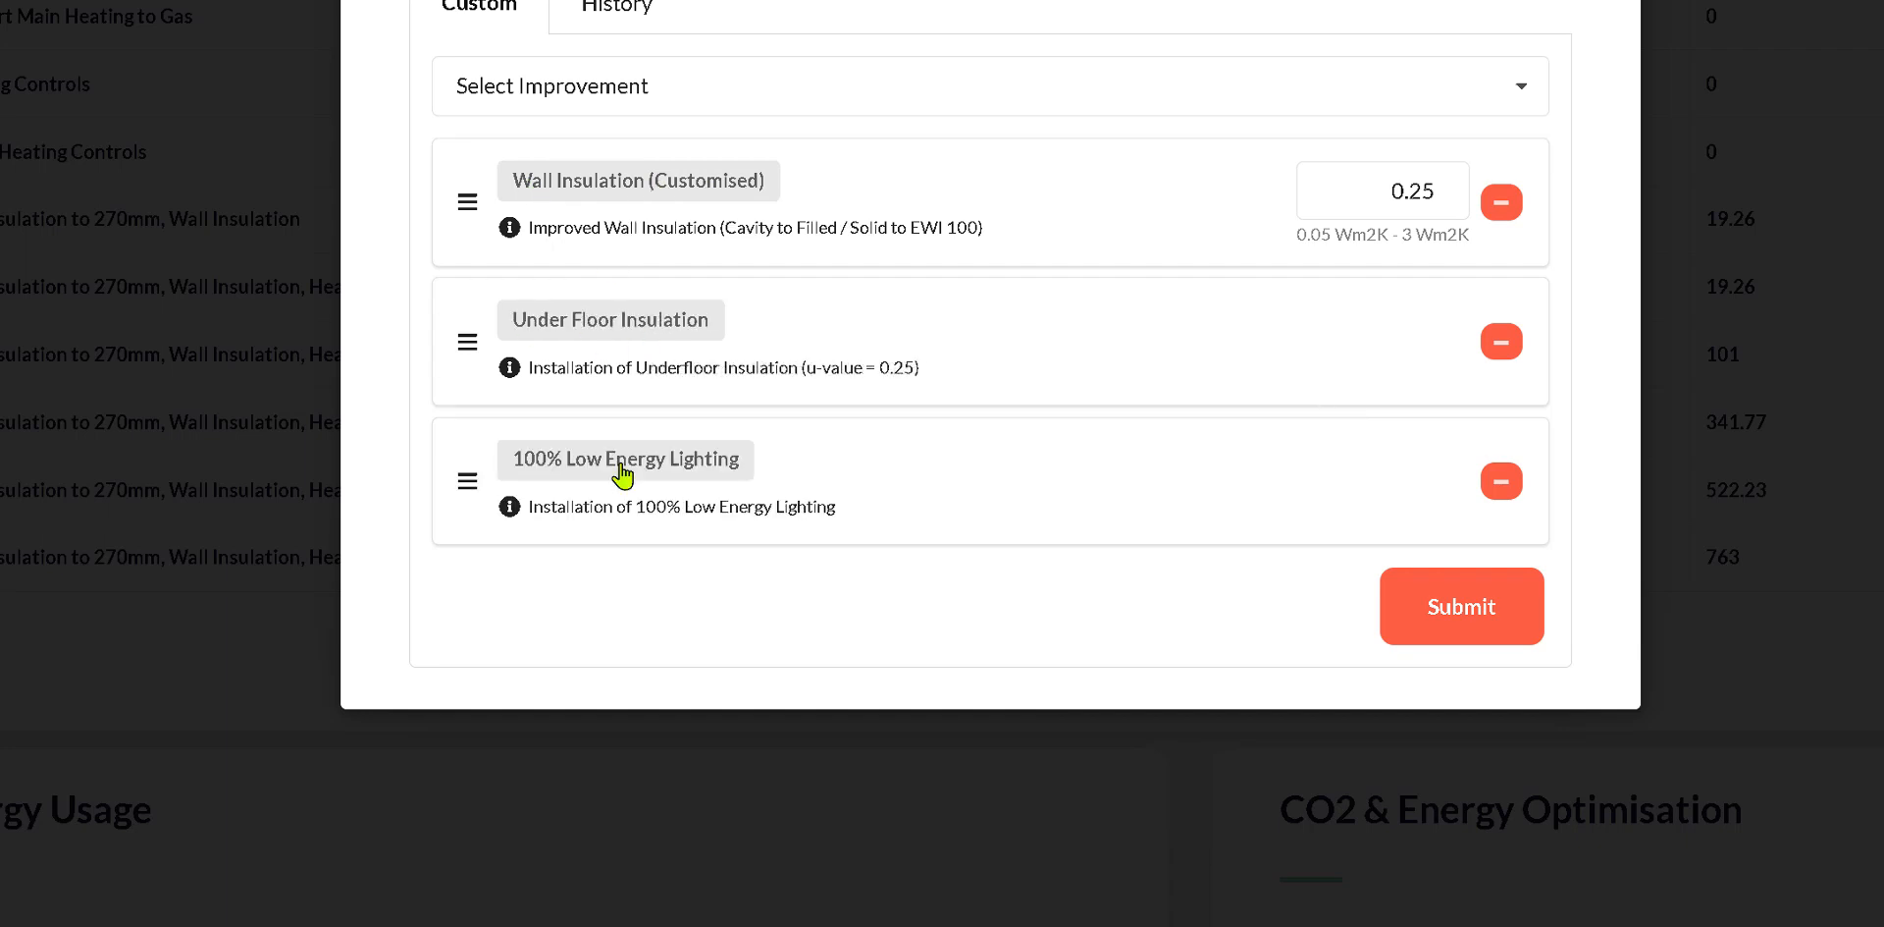
drag(622, 478, 632, 193)
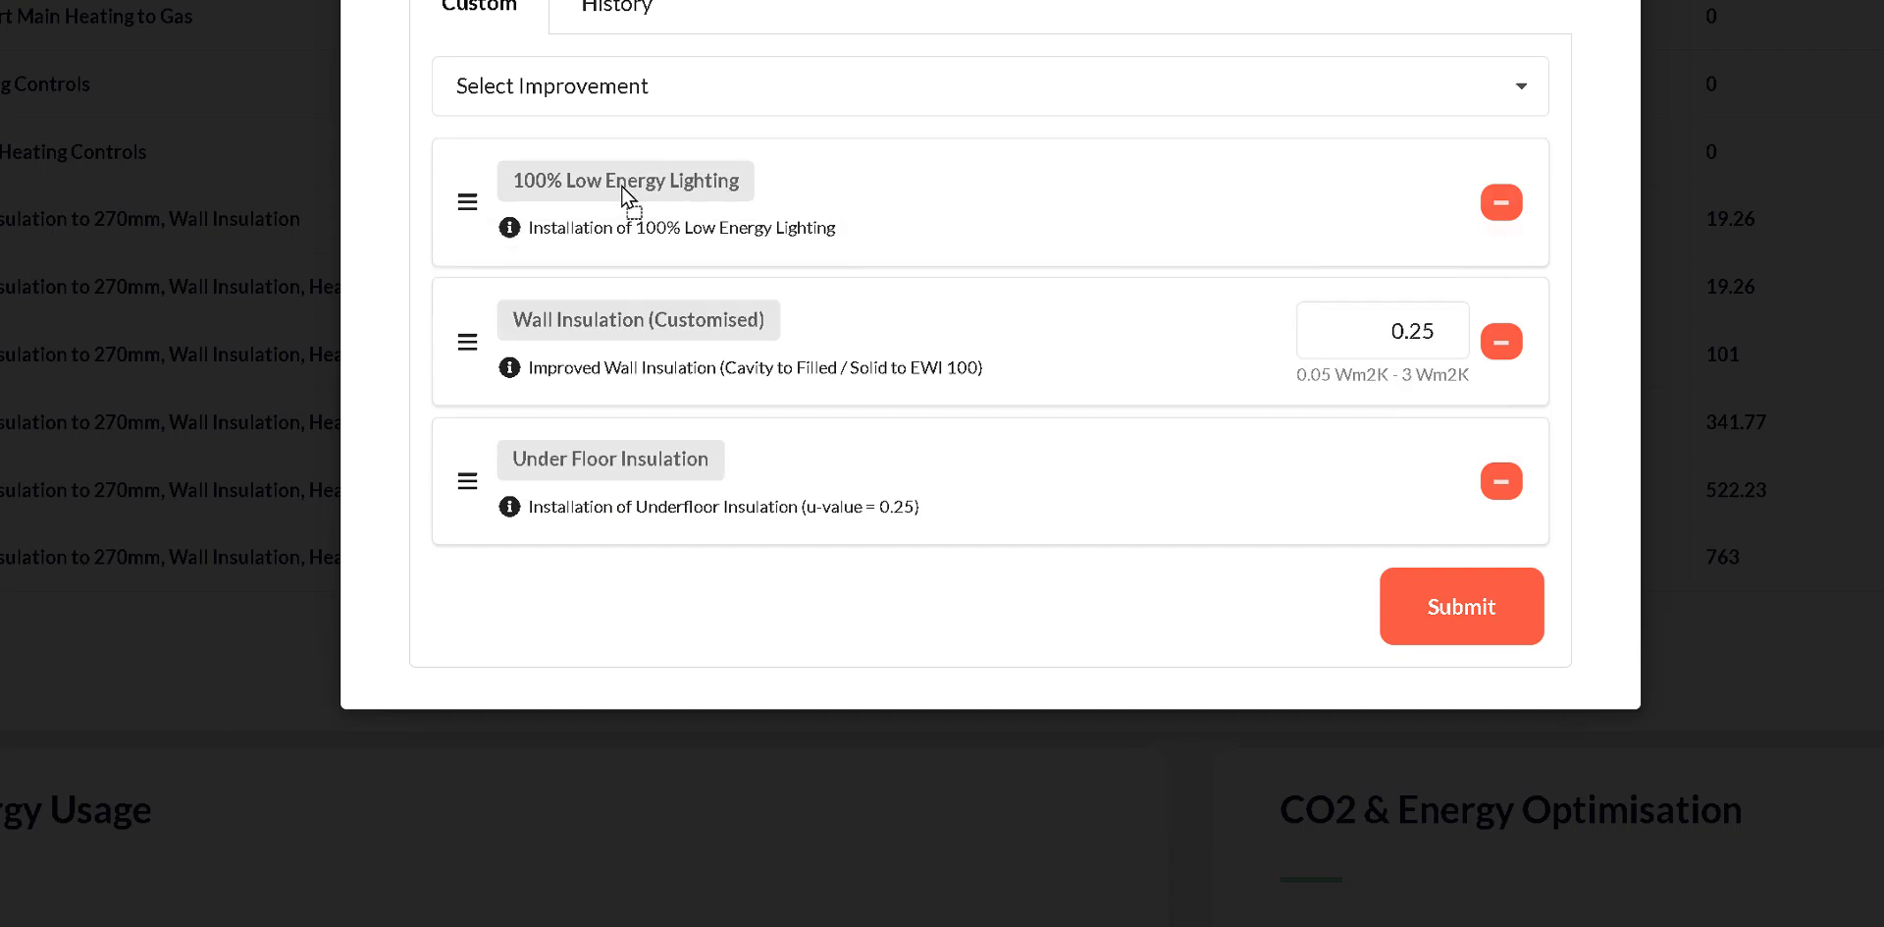
click(1498, 486)
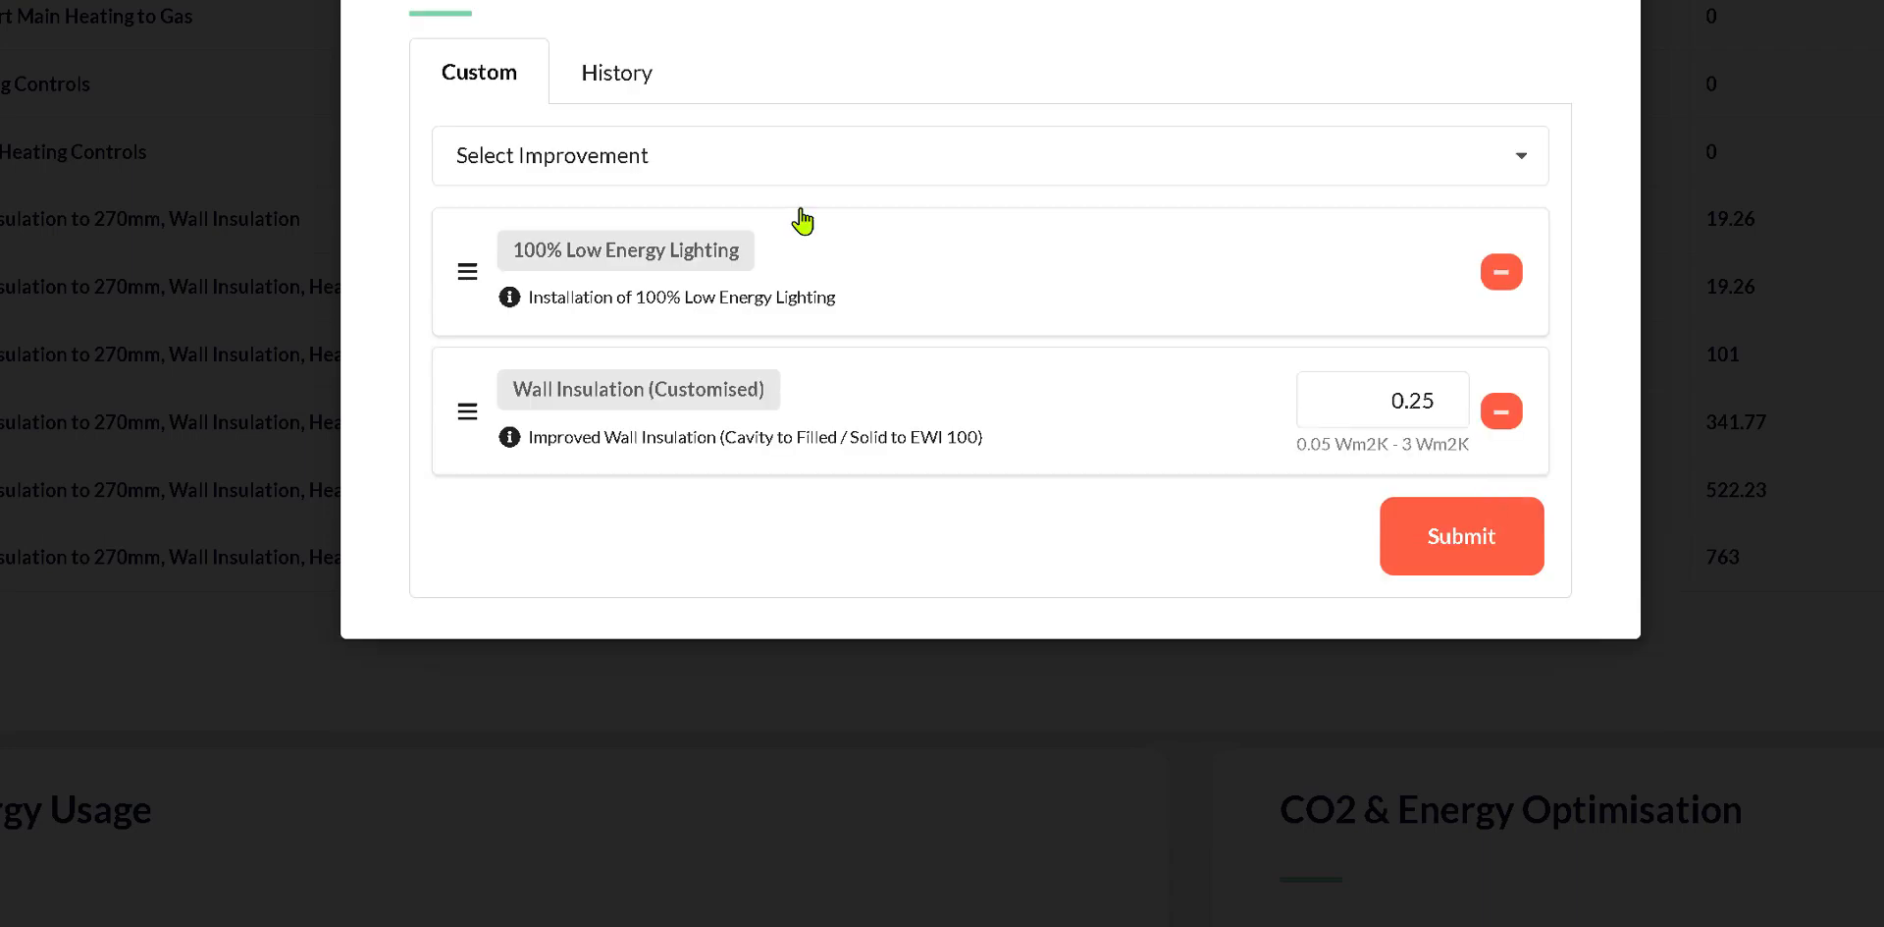
- Add the Under Floor Insulation (Customised) improvement to the custom update
click(597, 158)
scroll(716, 393, down, 15)
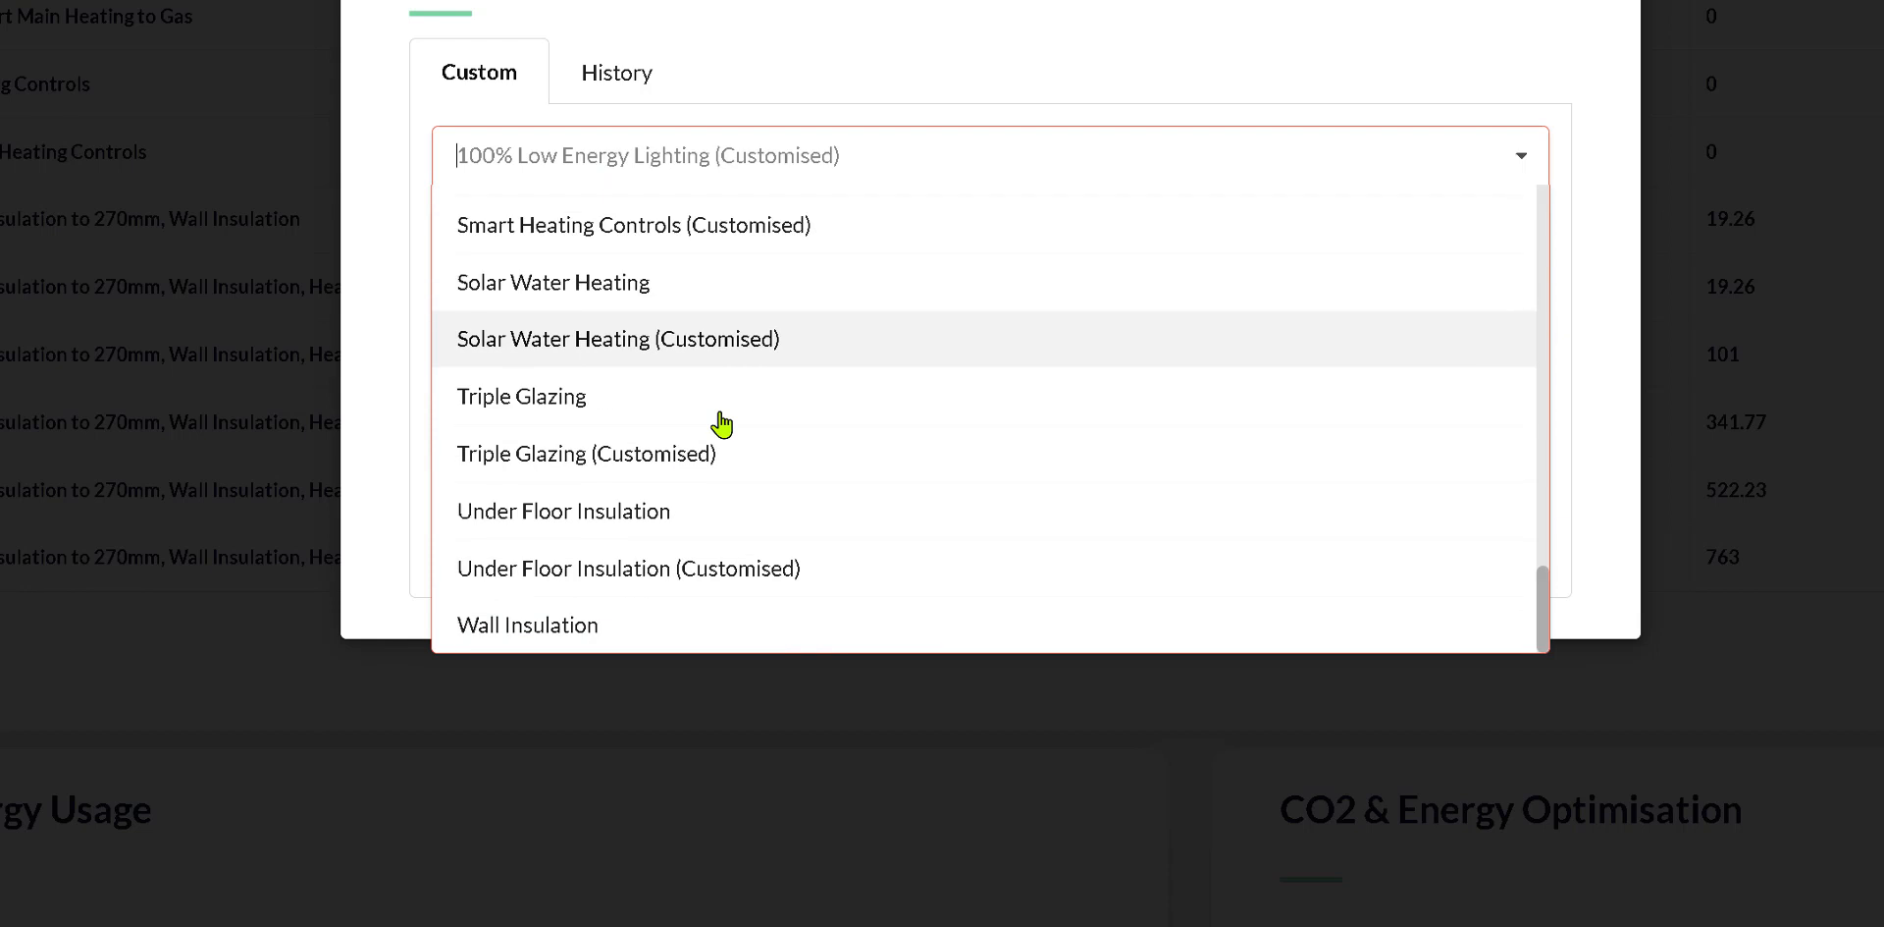
scroll(599, 471, up, 5)
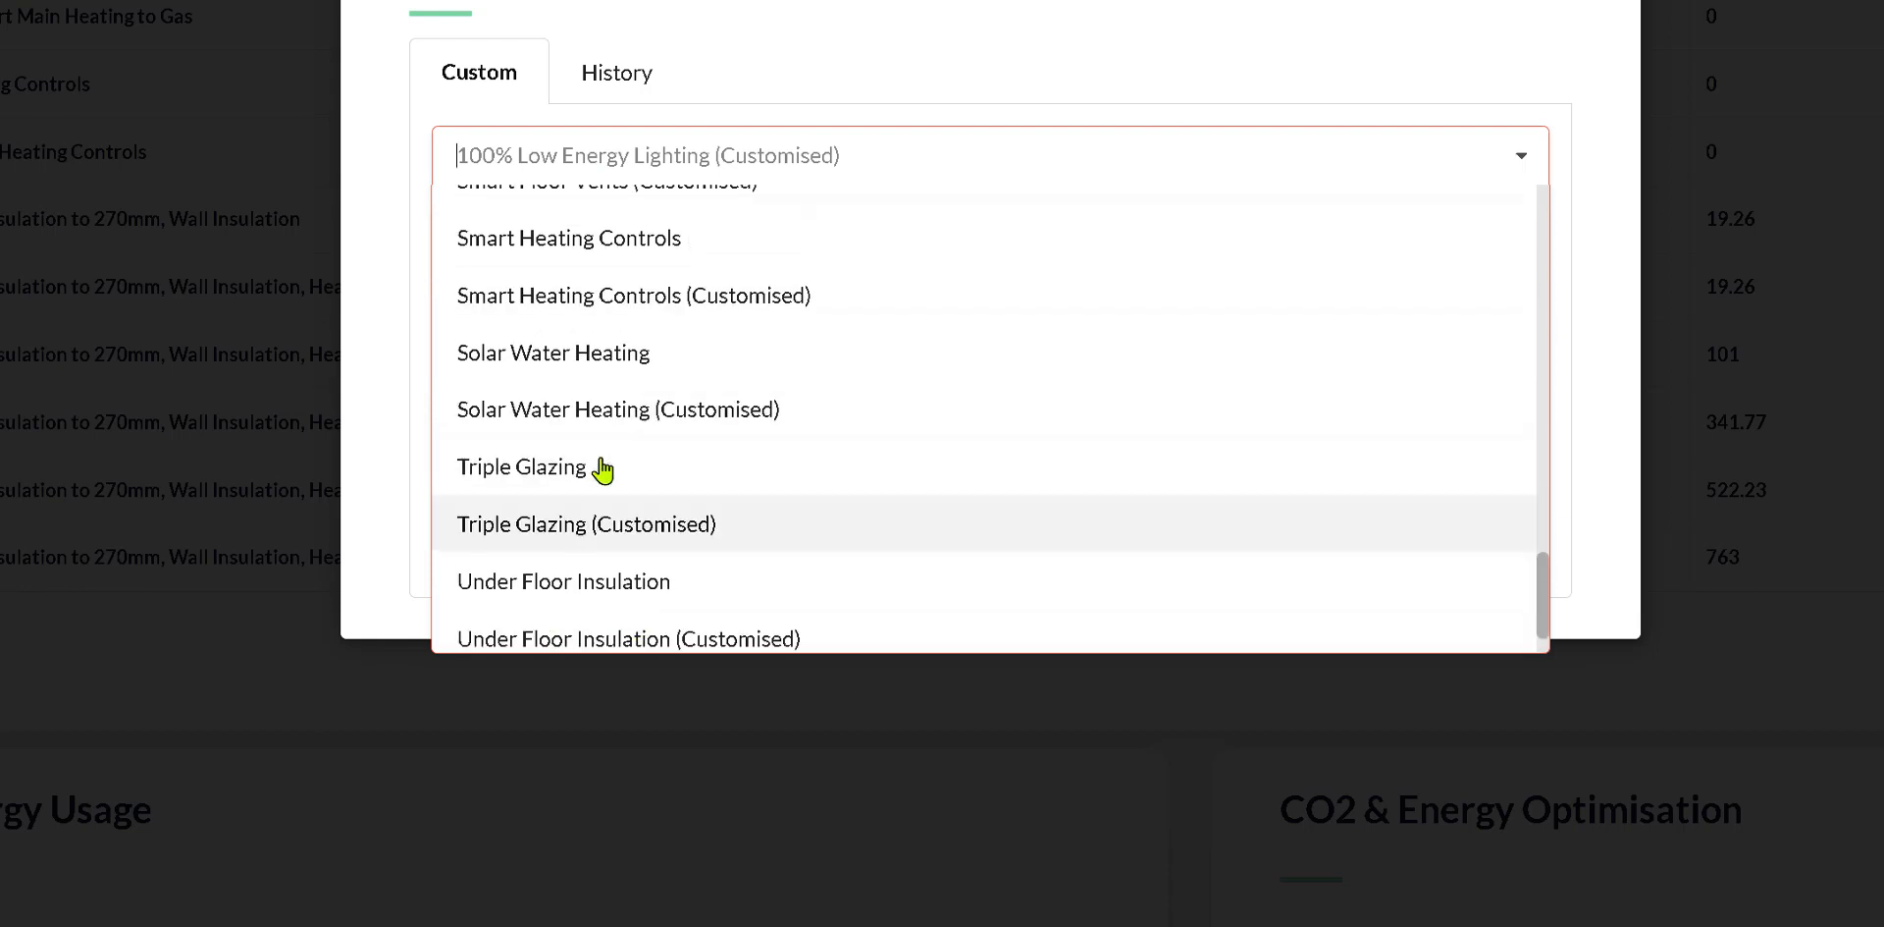
scroll(603, 471, up, 5)
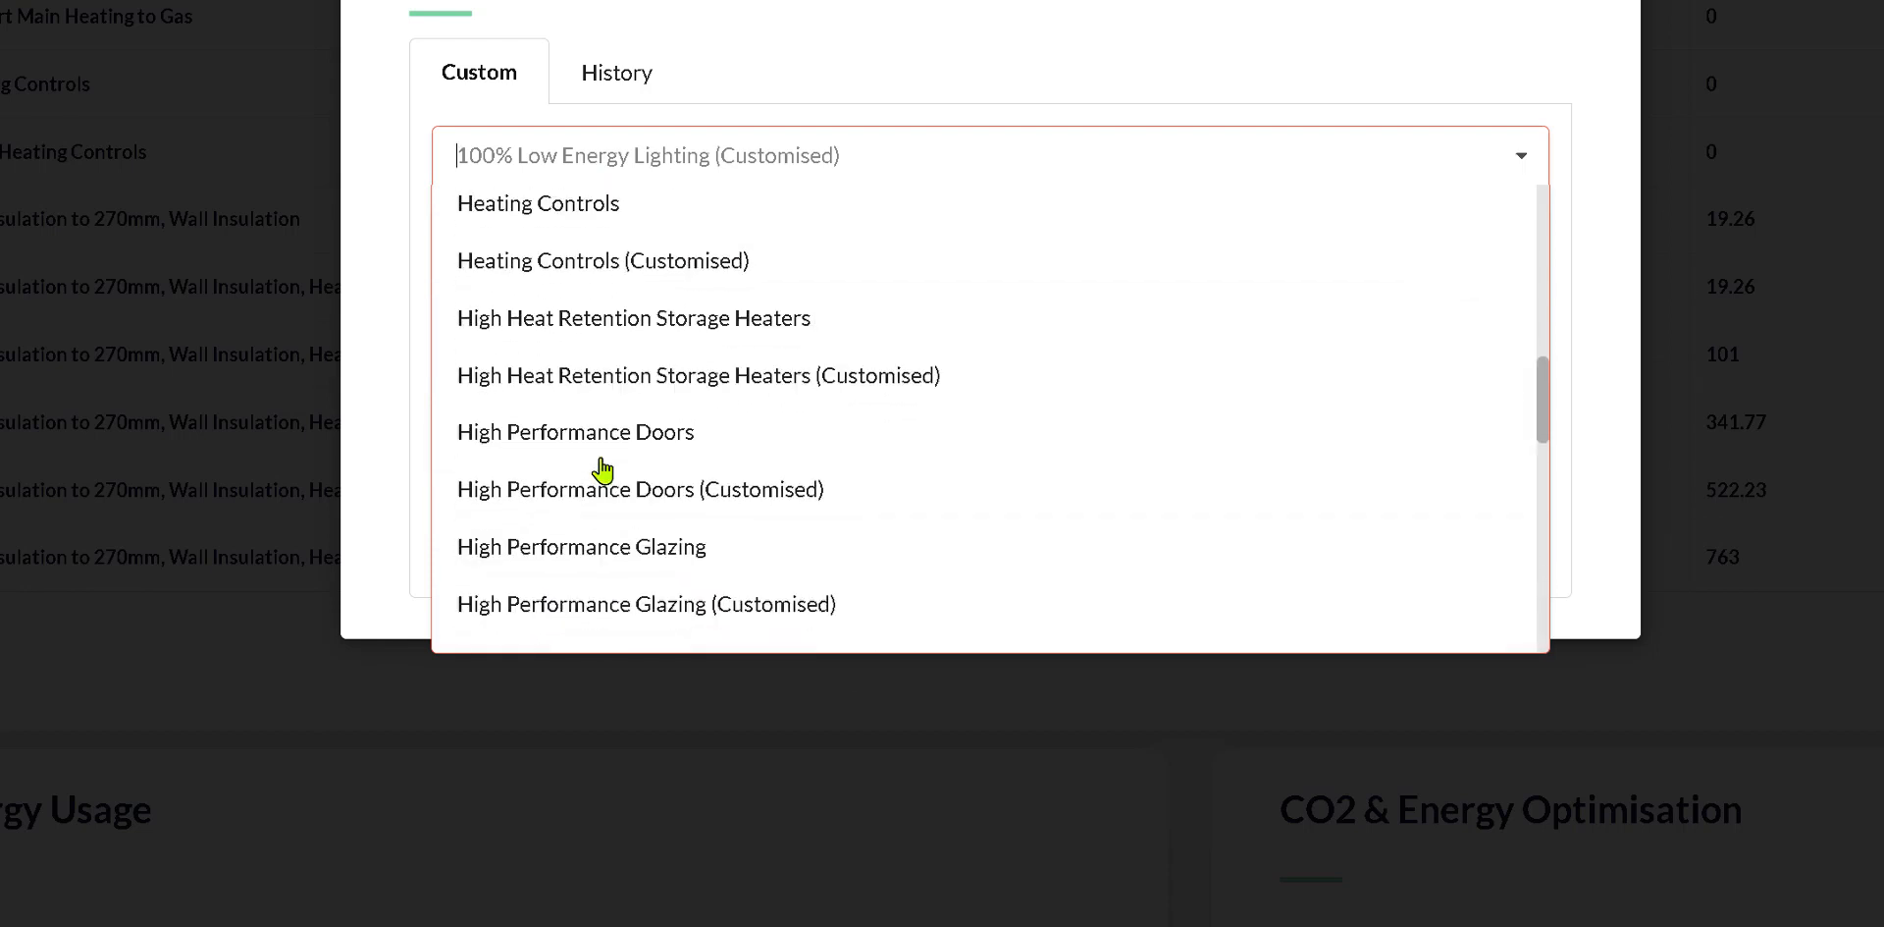
scroll(603, 471, up, 6)
scroll(603, 471, down, 3)
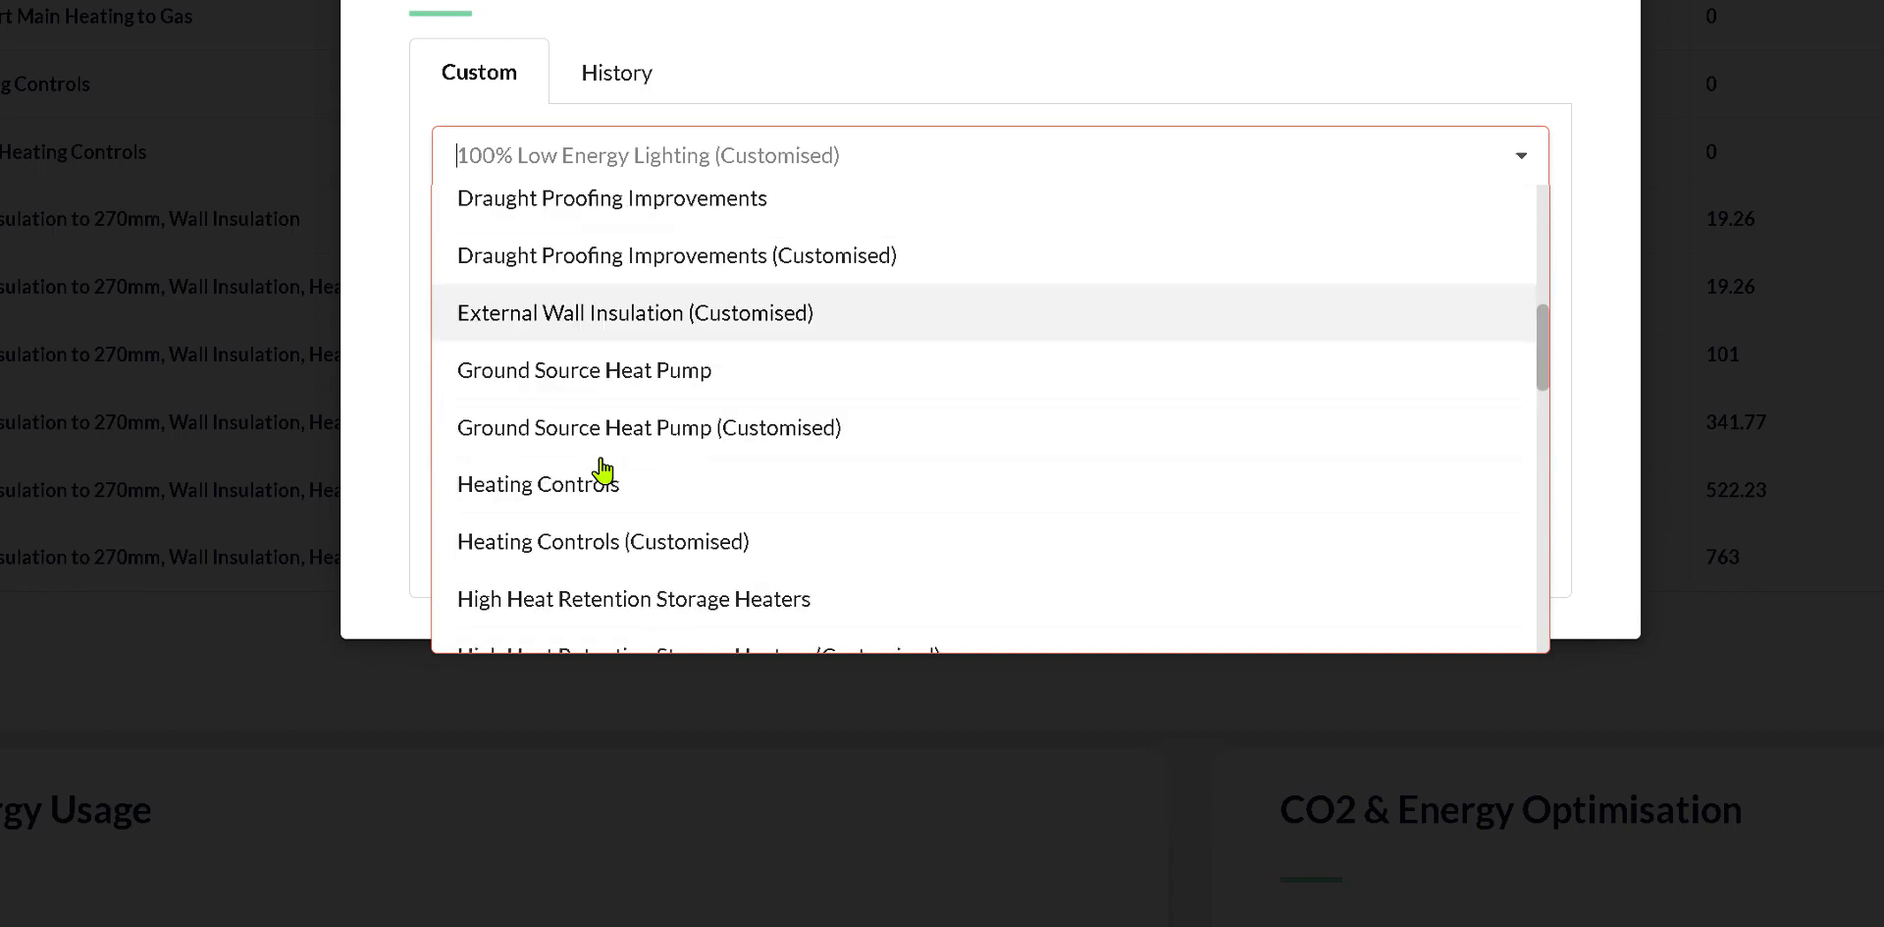
scroll(602, 471, up, 1)
scroll(602, 471, down, 4)
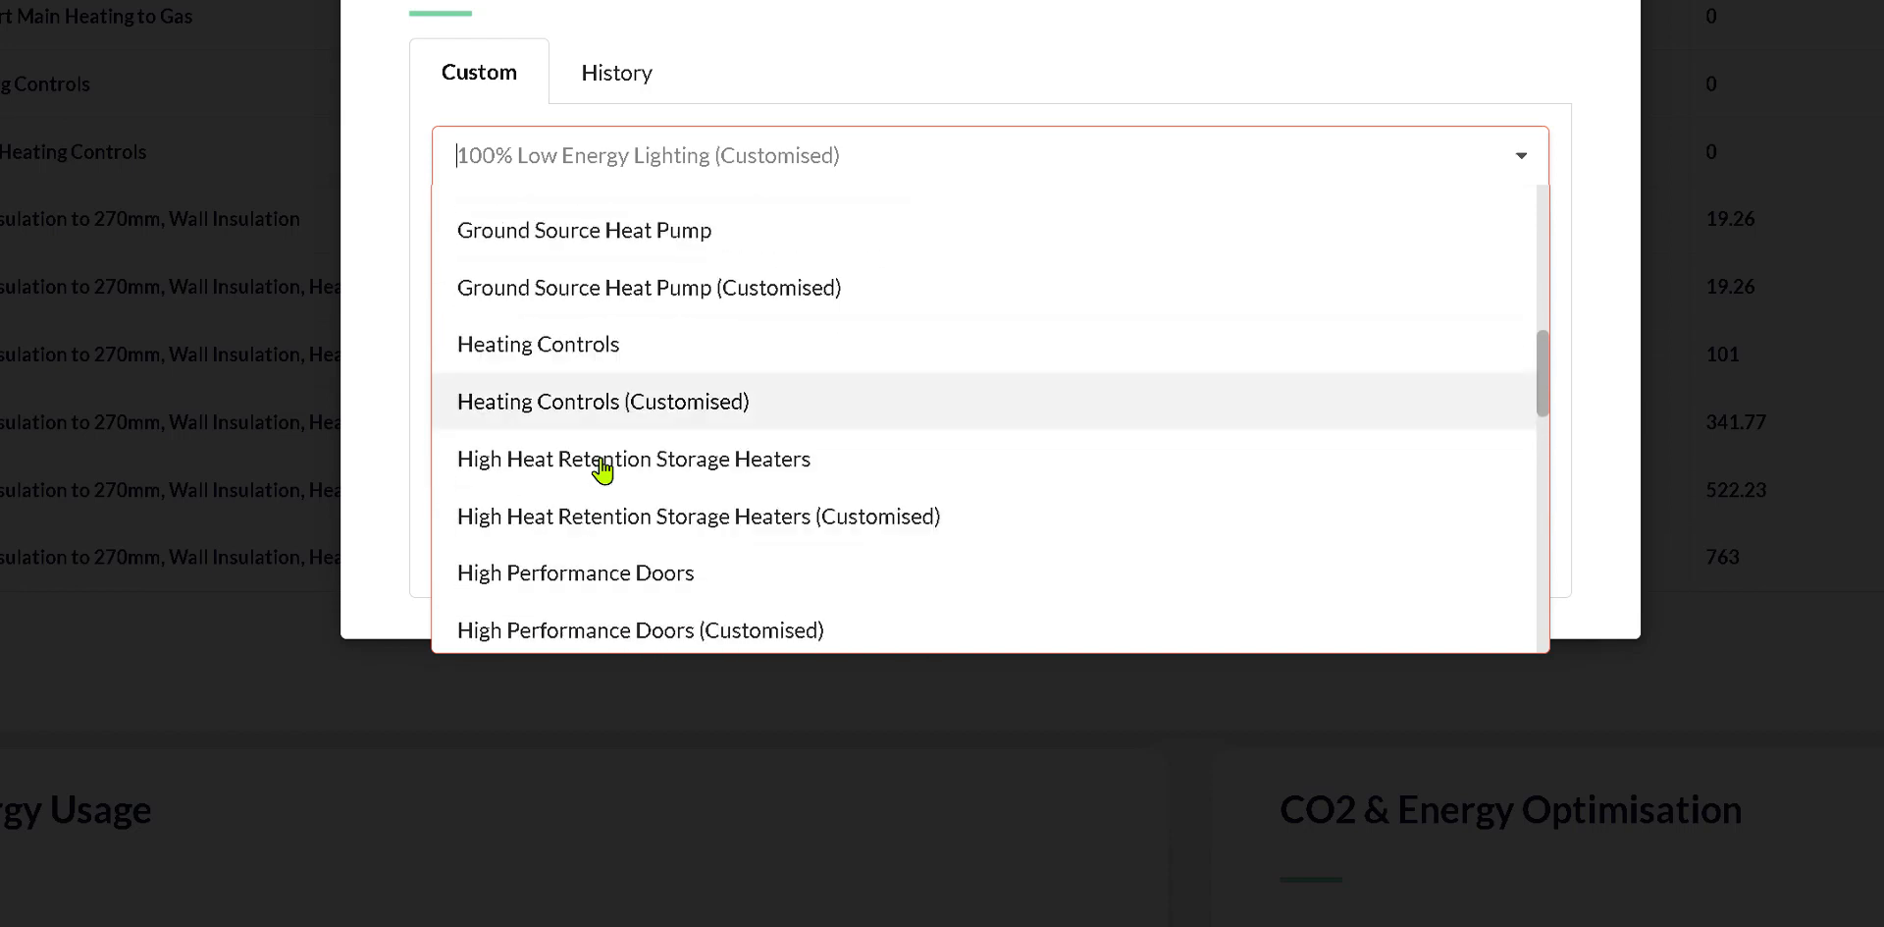
scroll(603, 471, down, 5)
scroll(603, 472, down, 10)
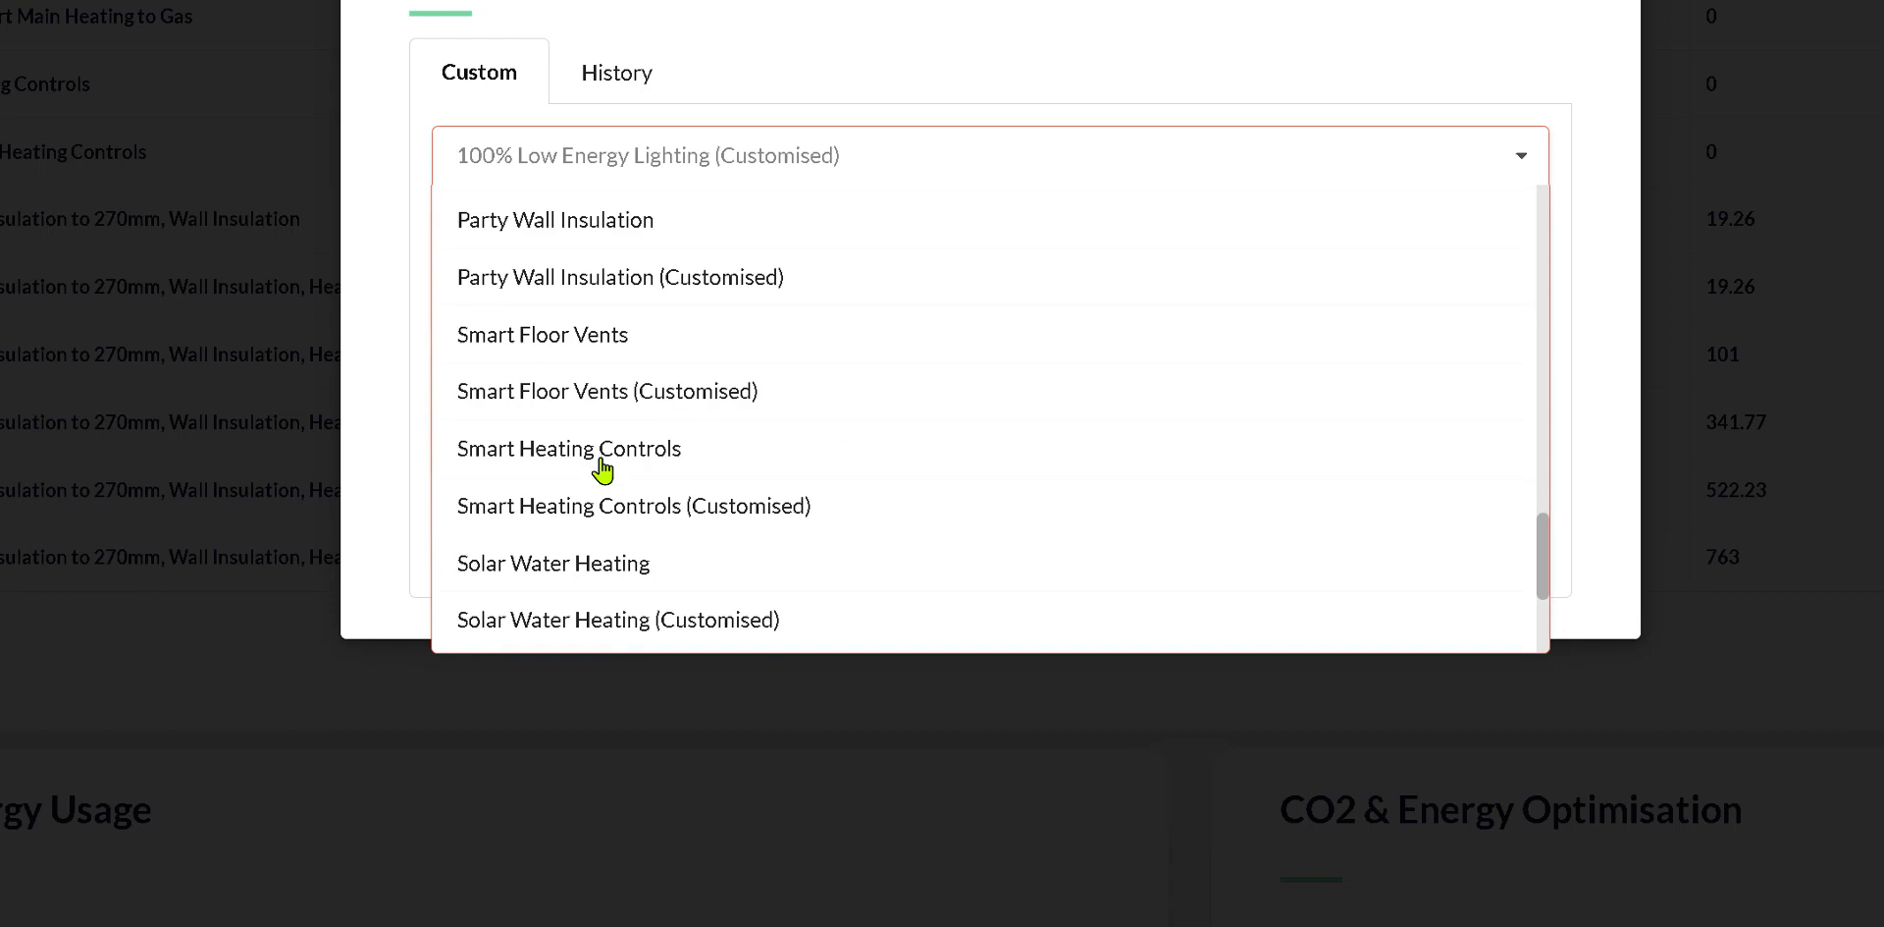
scroll(602, 471, down, 4)
click(602, 556)
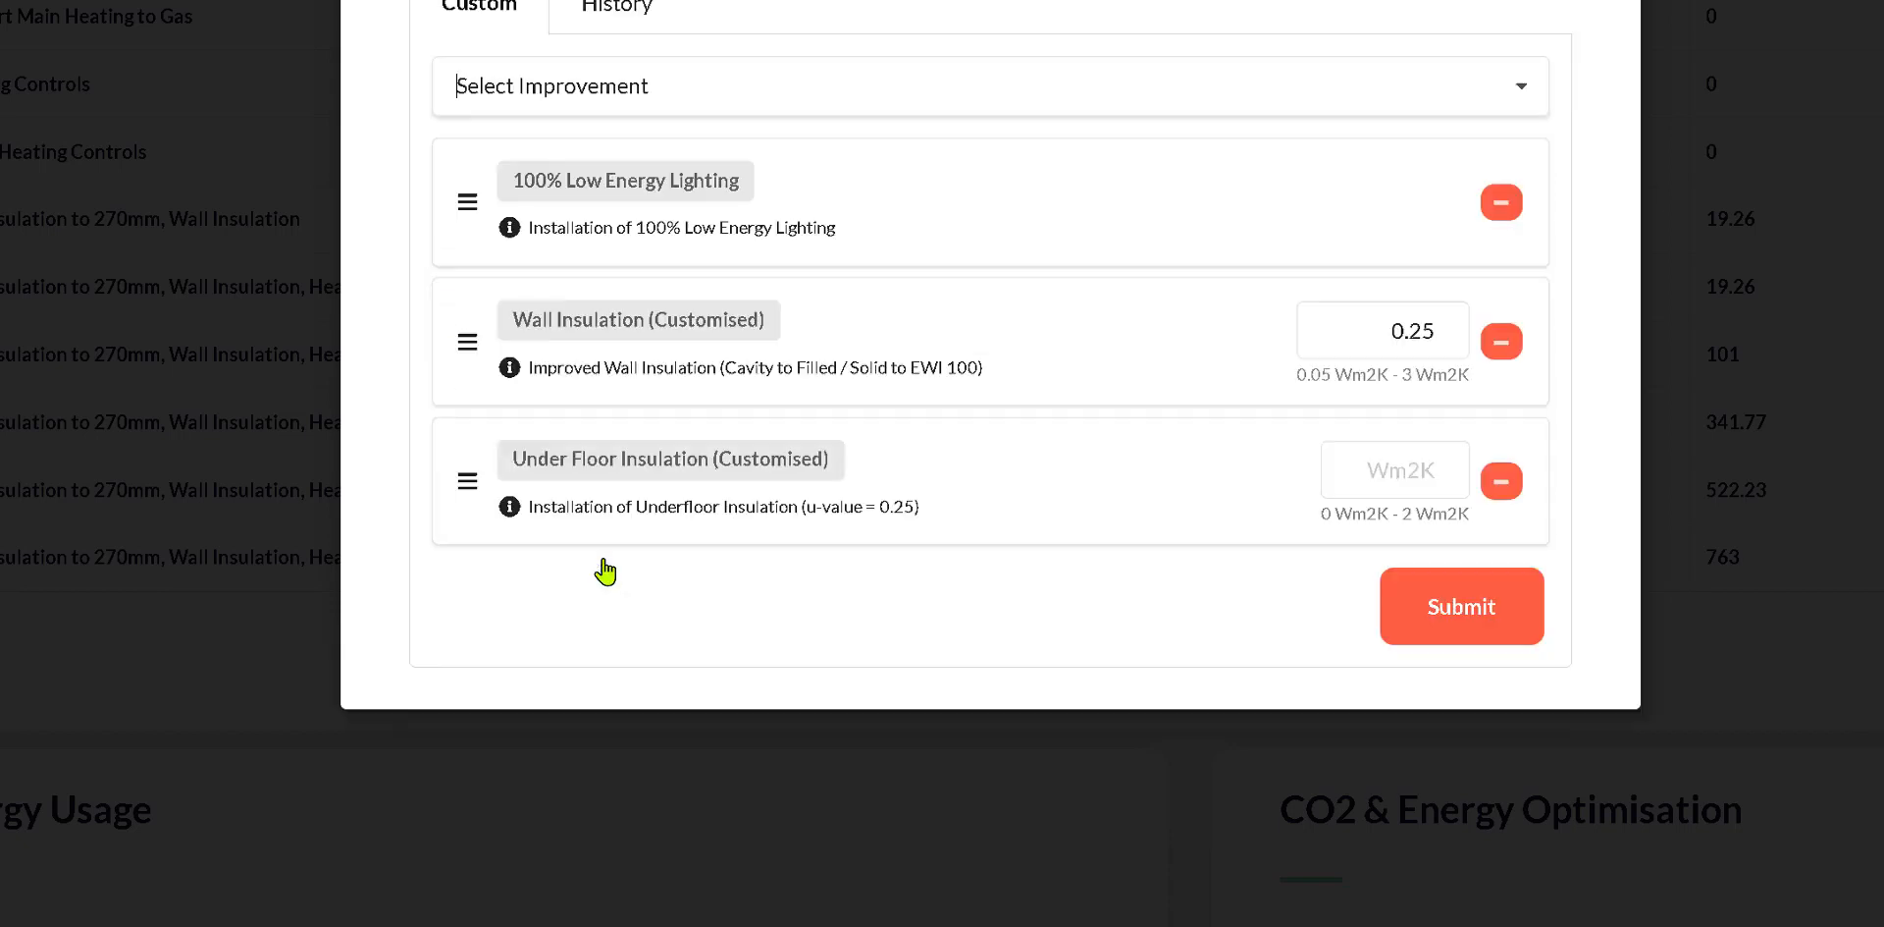
- Set Under Floor Insulation (Customised) to 0.1 Wm2K and submit the custom update
click(1431, 473)
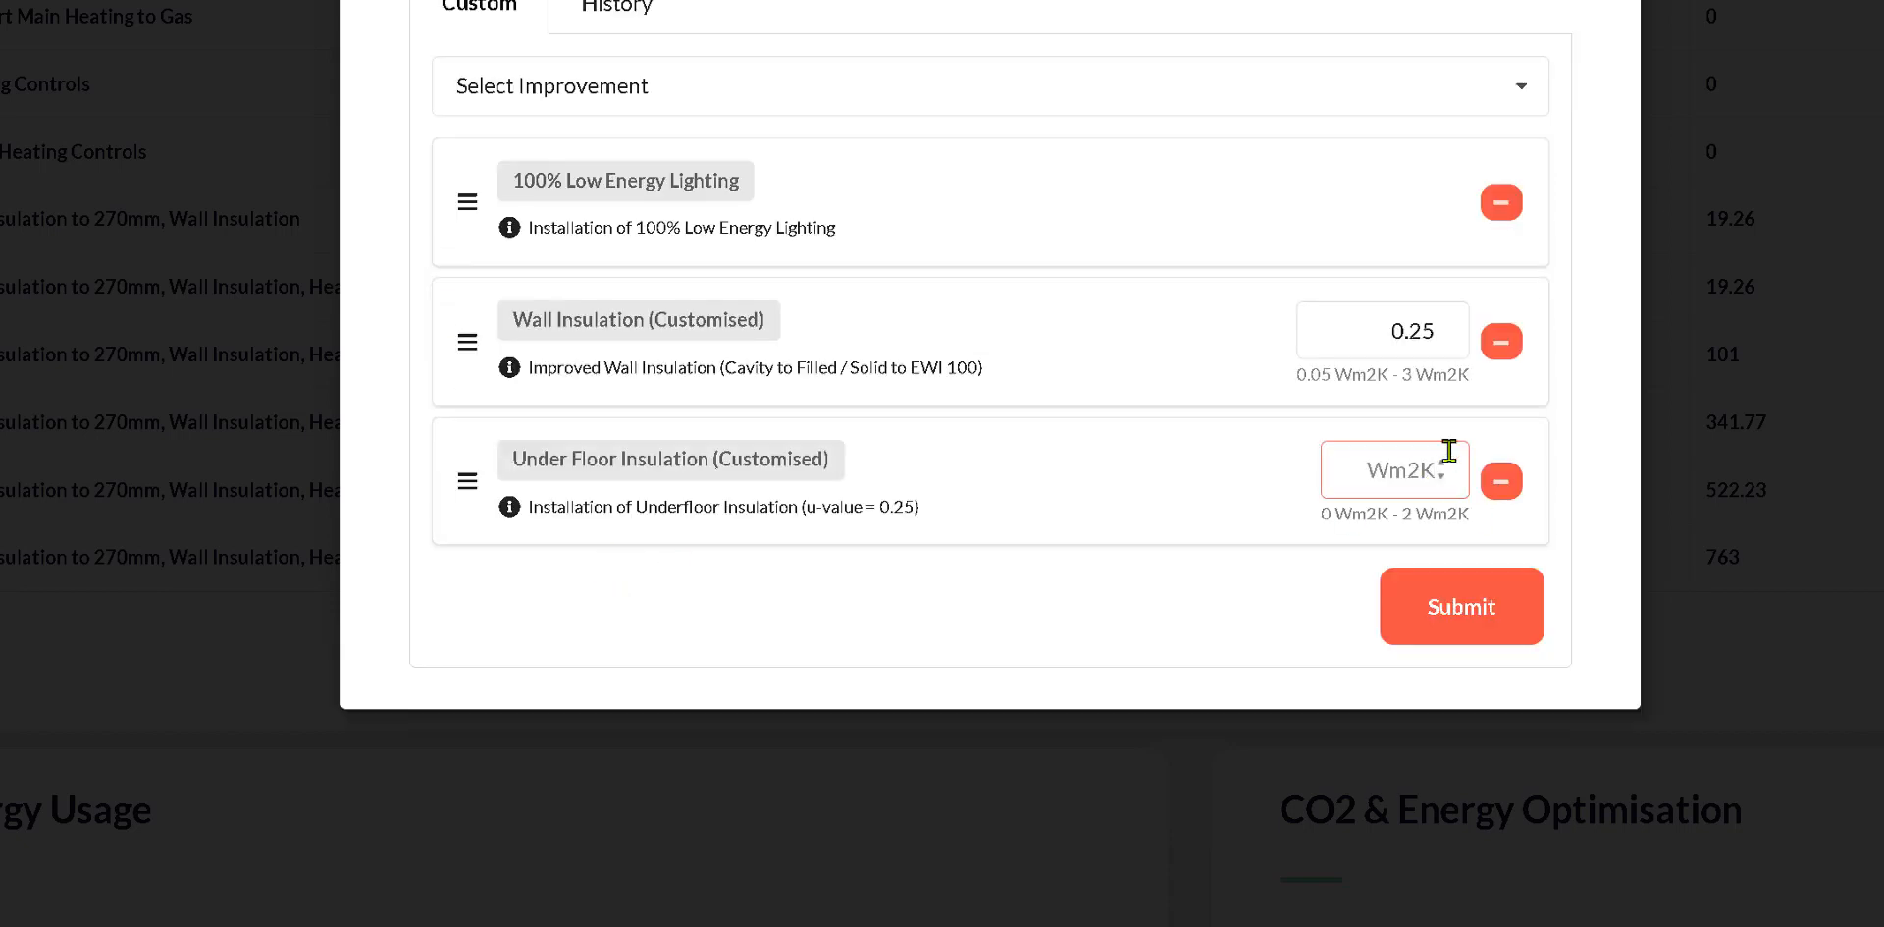
text(0.1)
click(1482, 638)
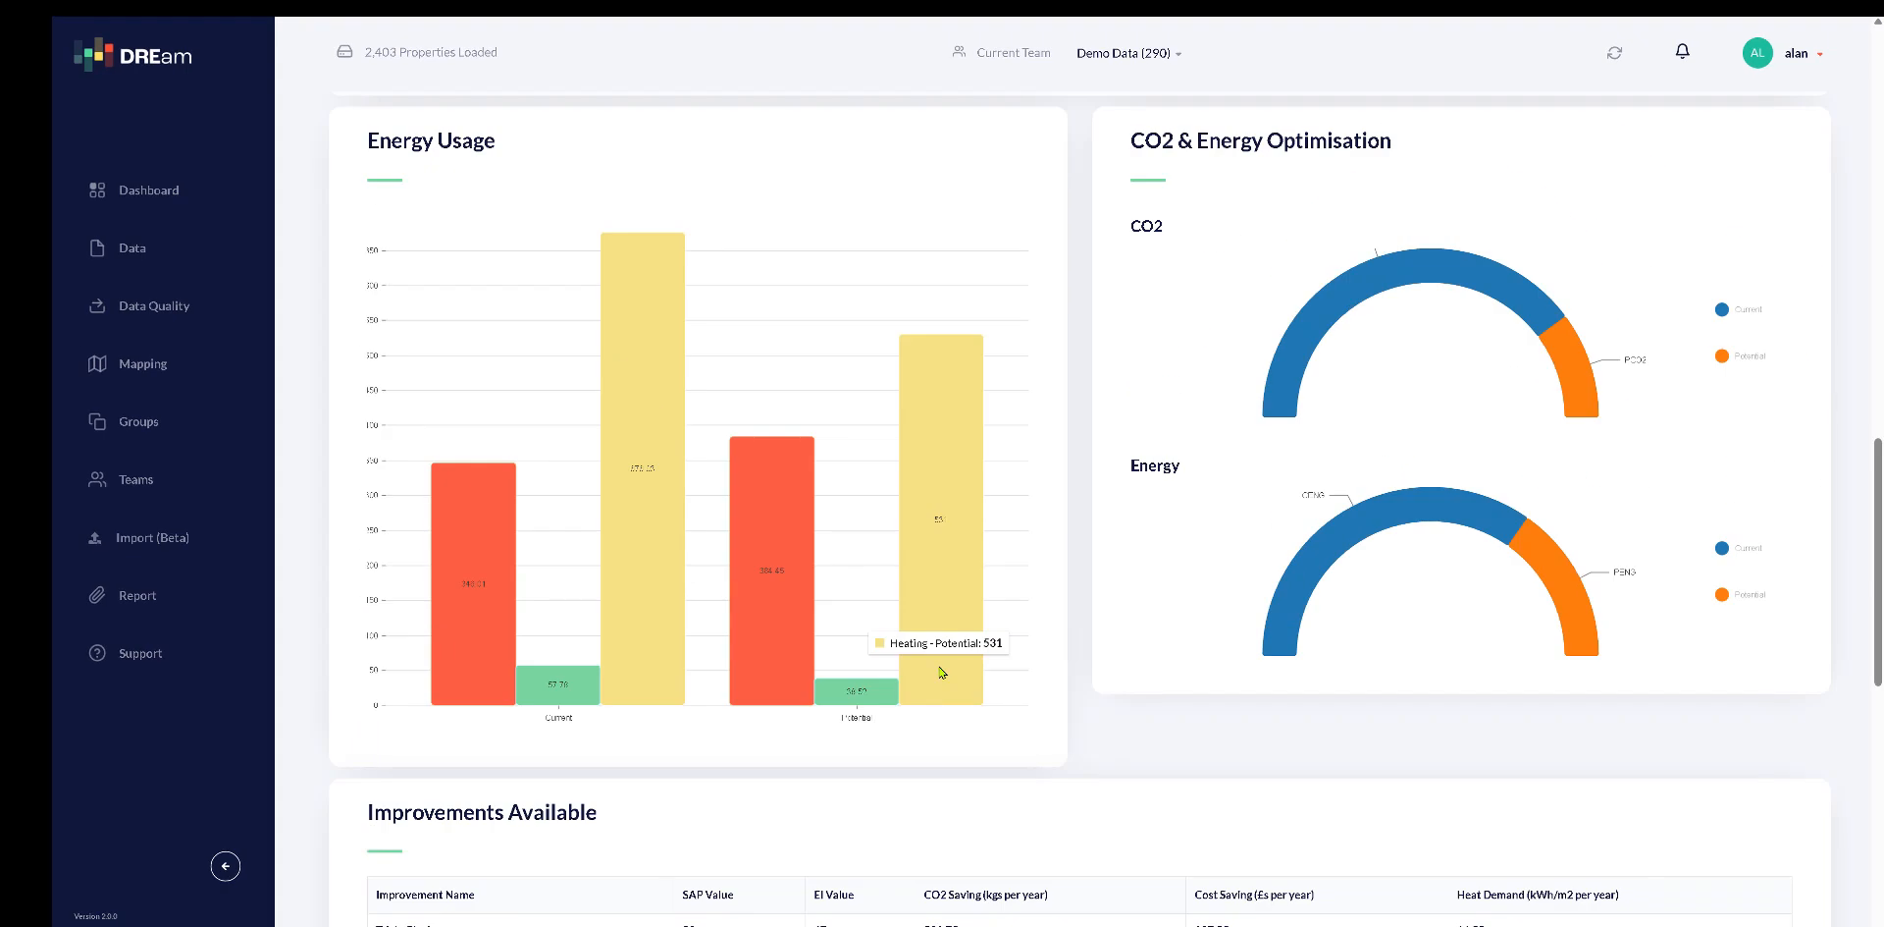
- Review the property's custom improvement results and the history of previously run improvement combinations
scroll(941, 672, up, 7)
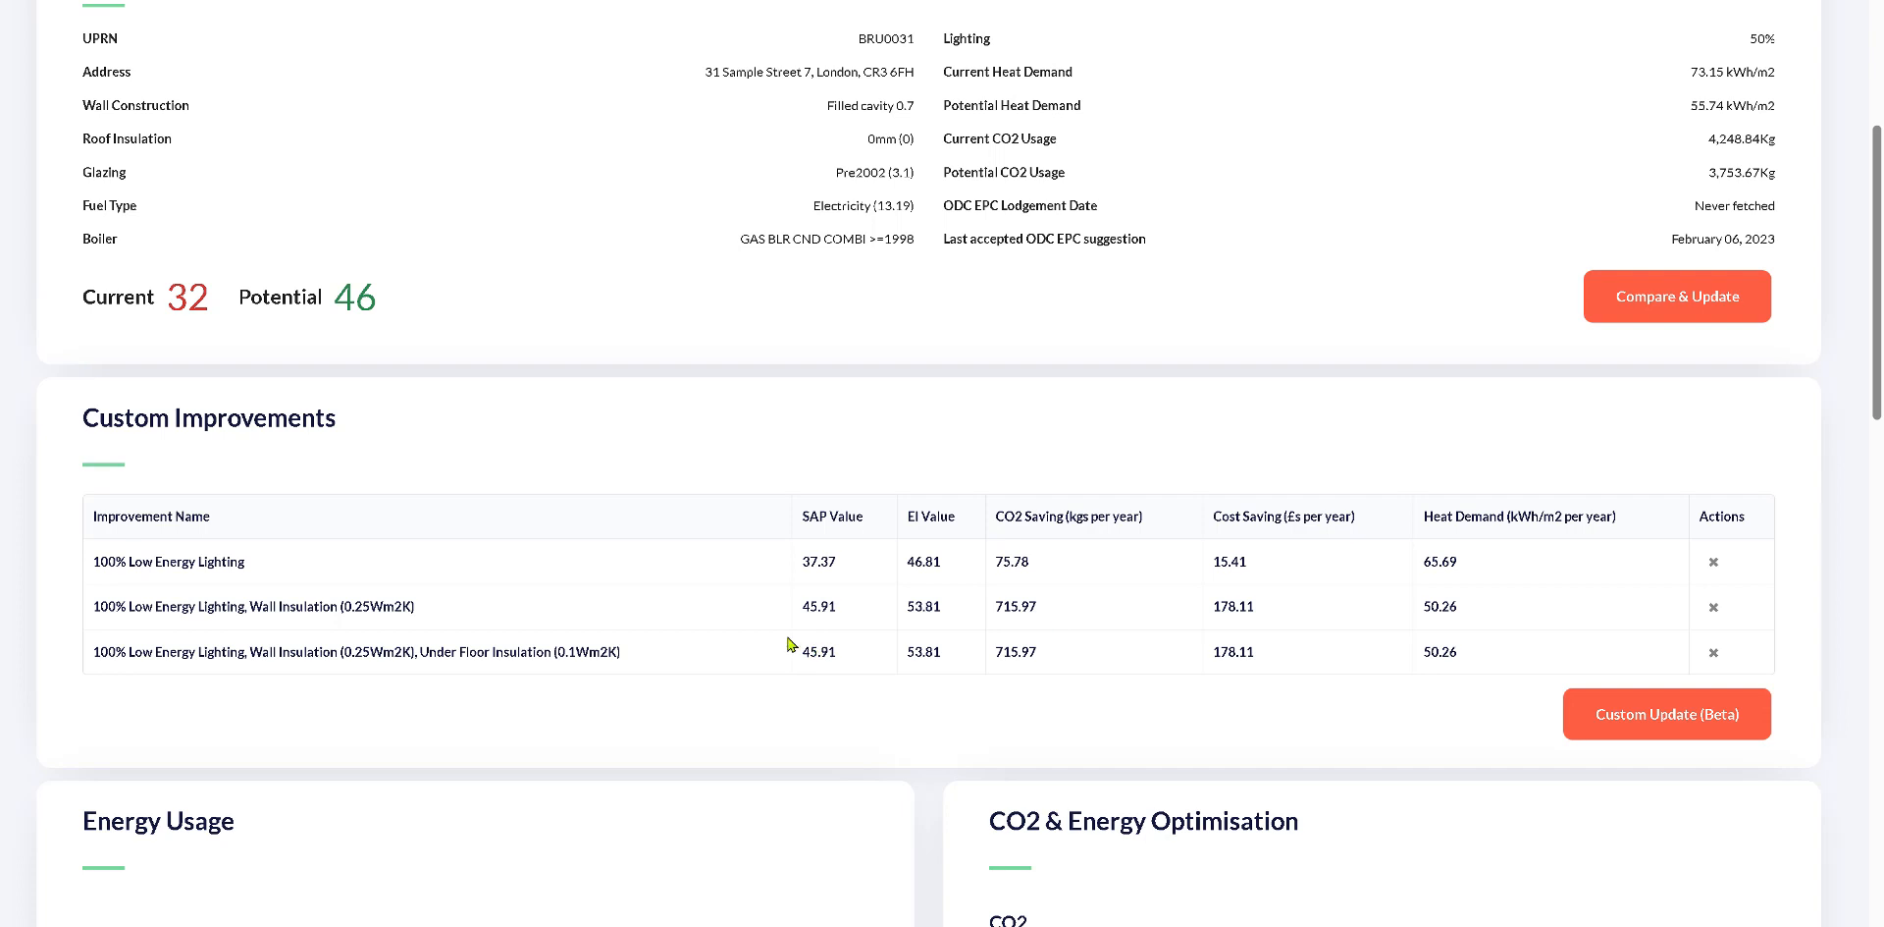
click(1669, 717)
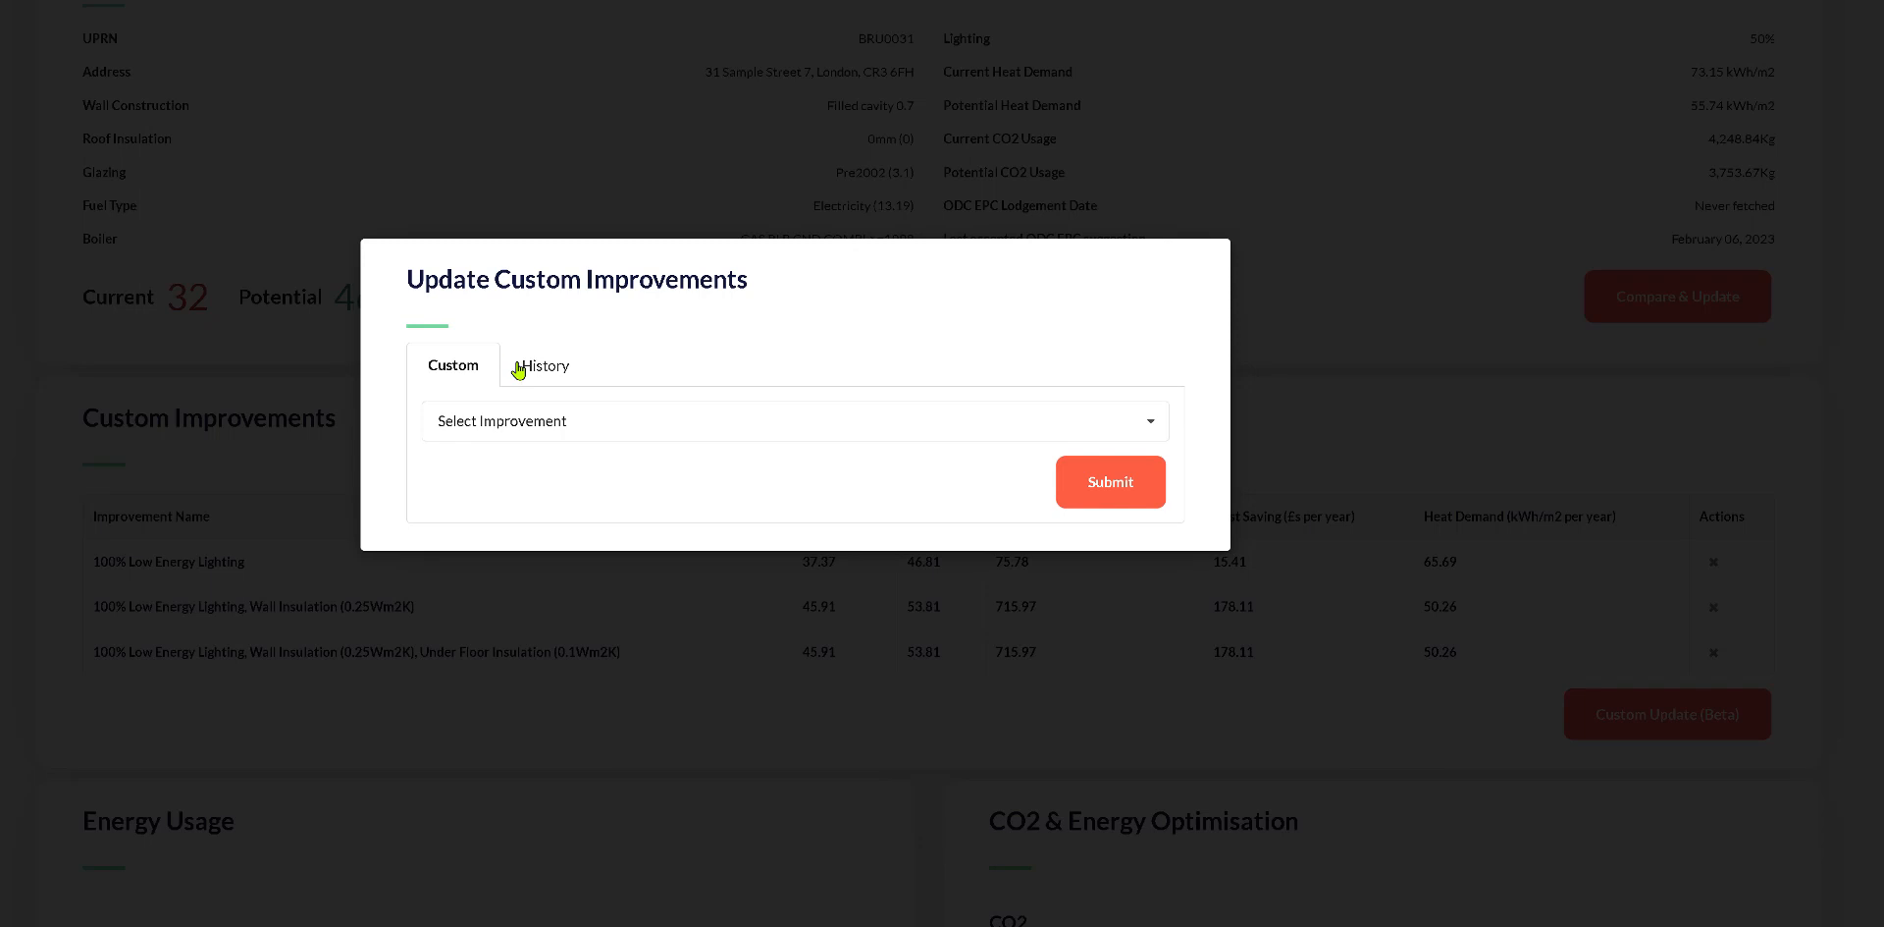
click(519, 369)
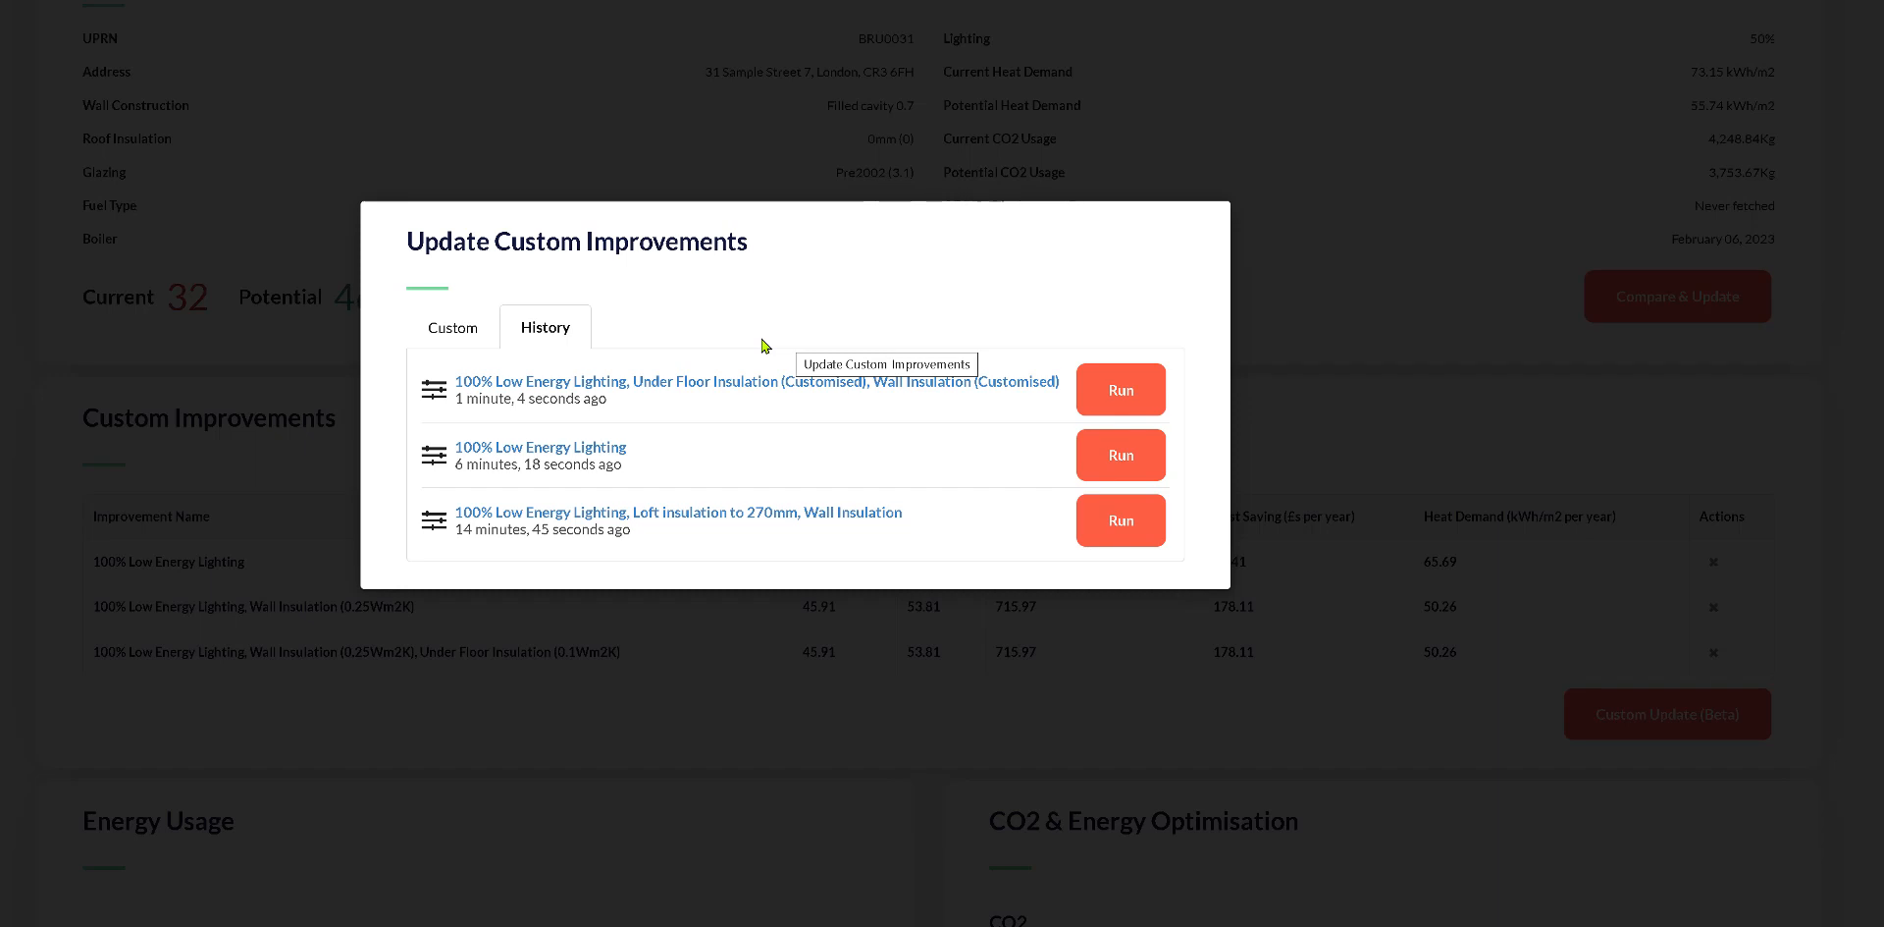
click(467, 343)
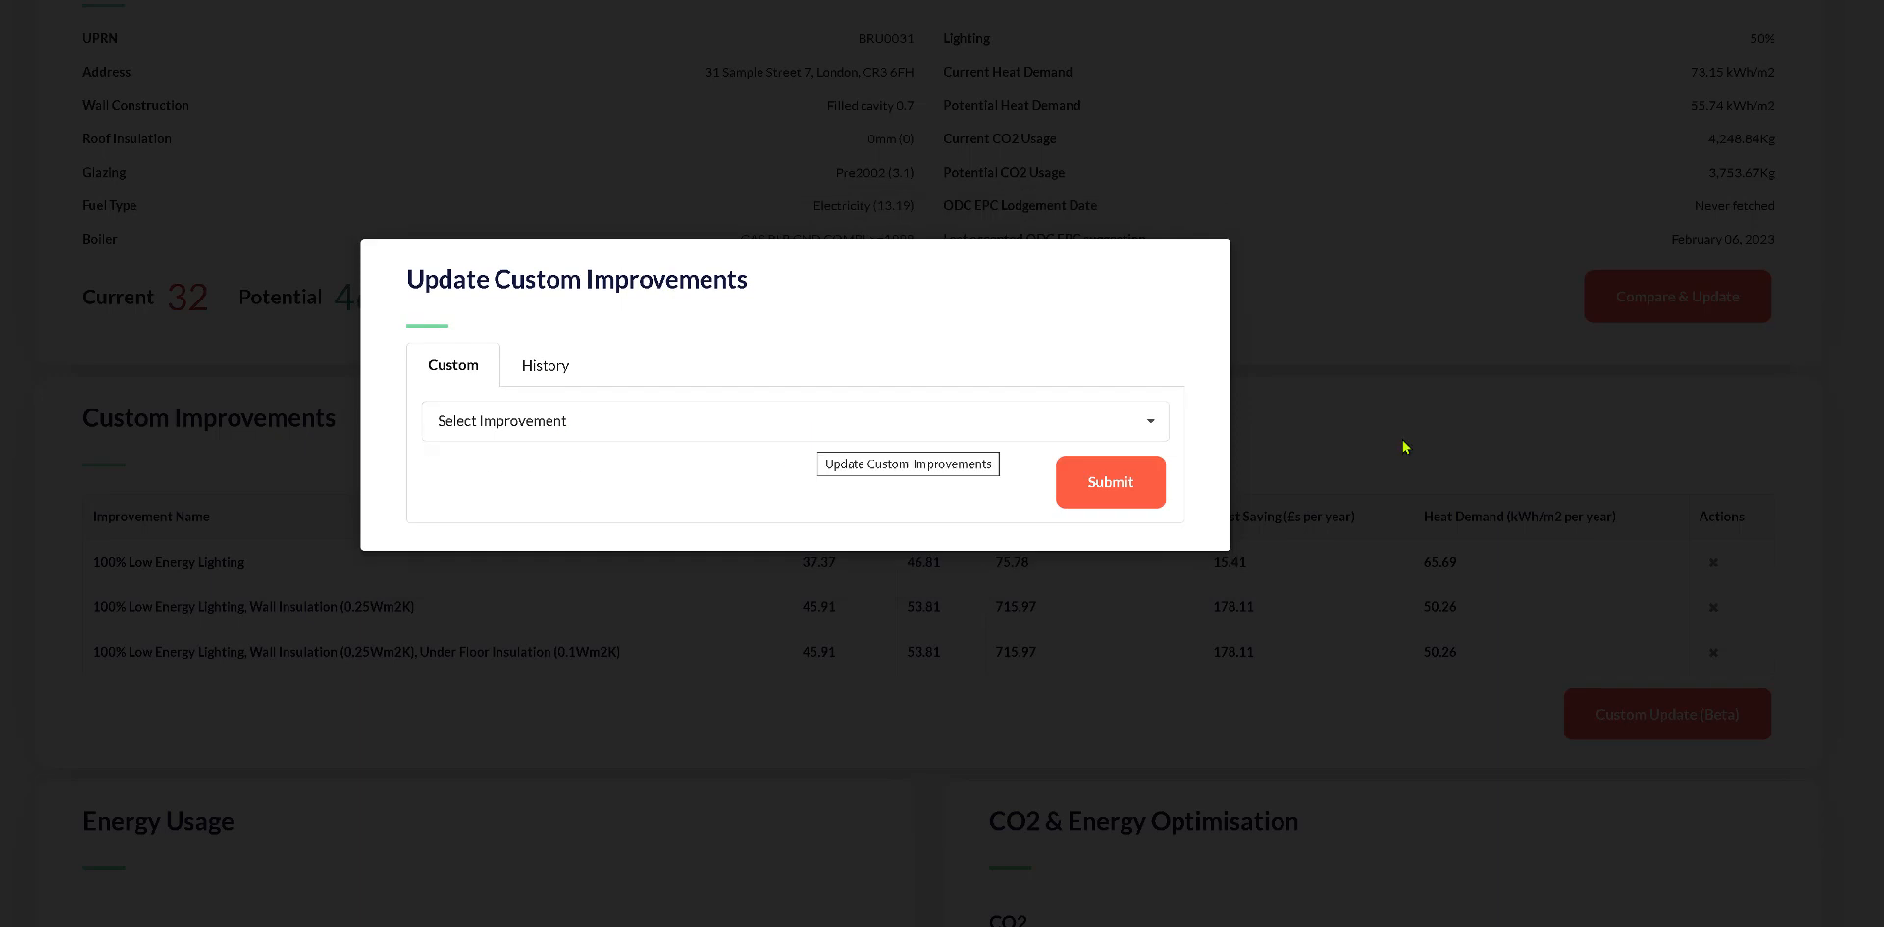
click(1379, 418)
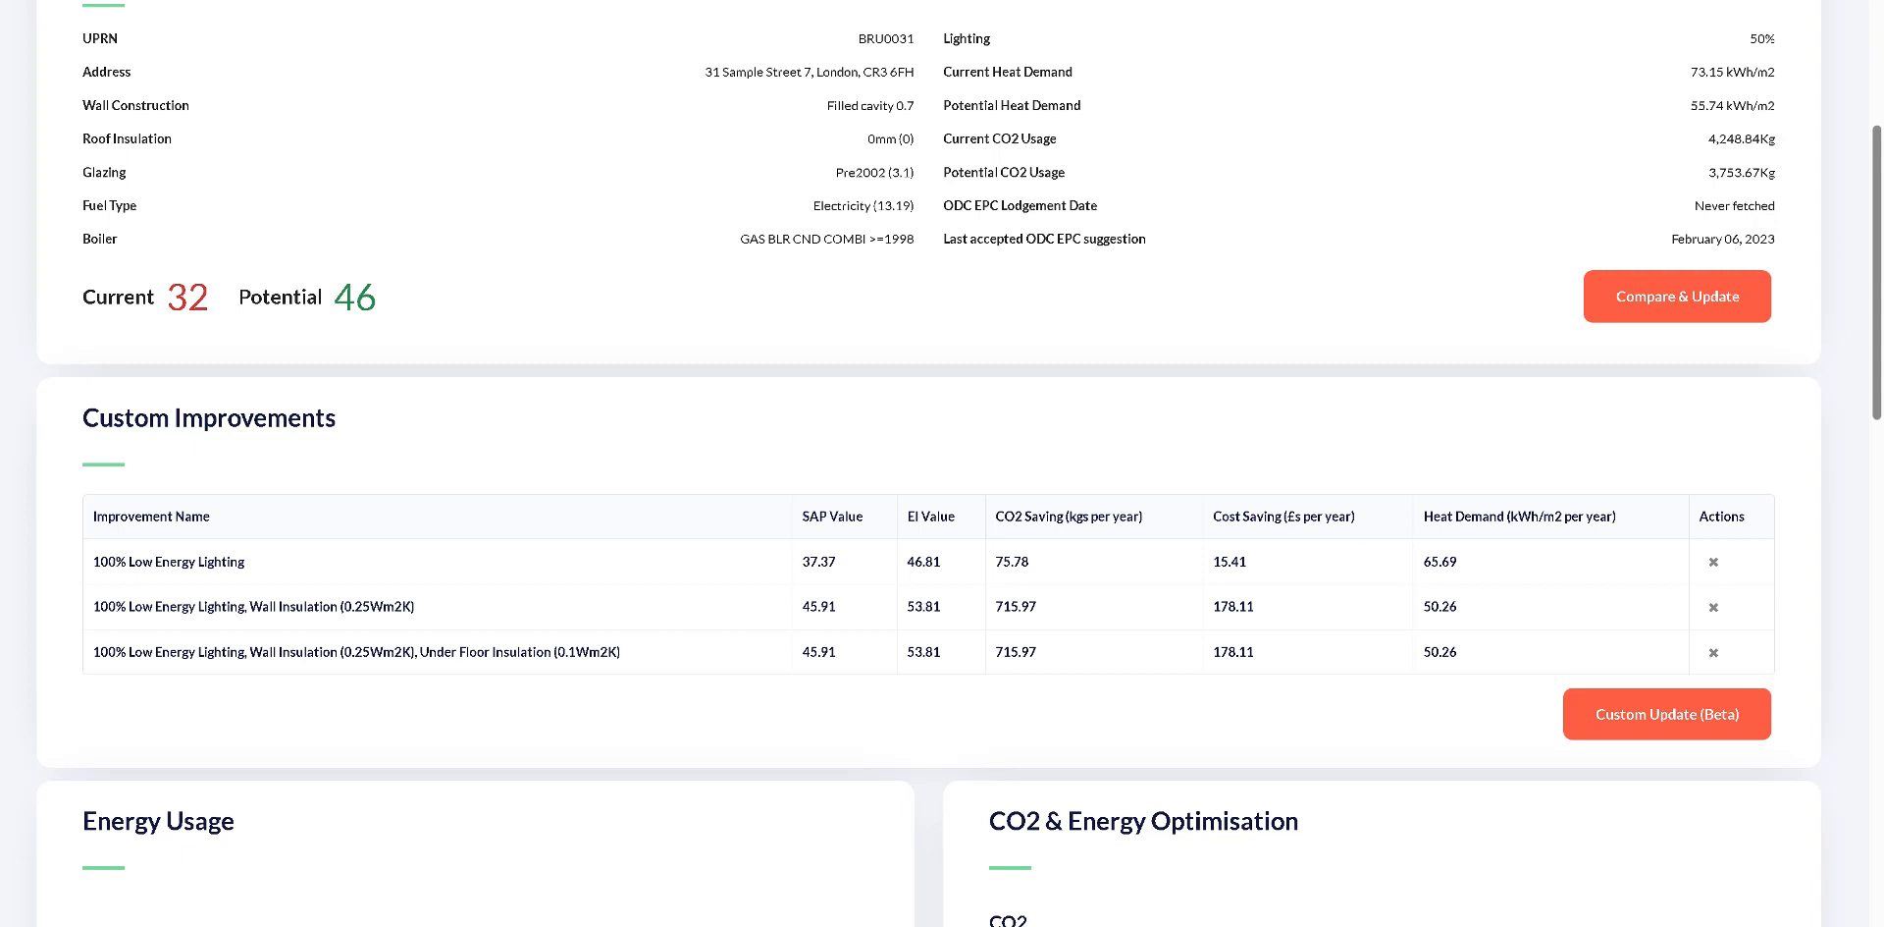
- Return to the property data list and filter it to EPC value F
key(alt+Left)
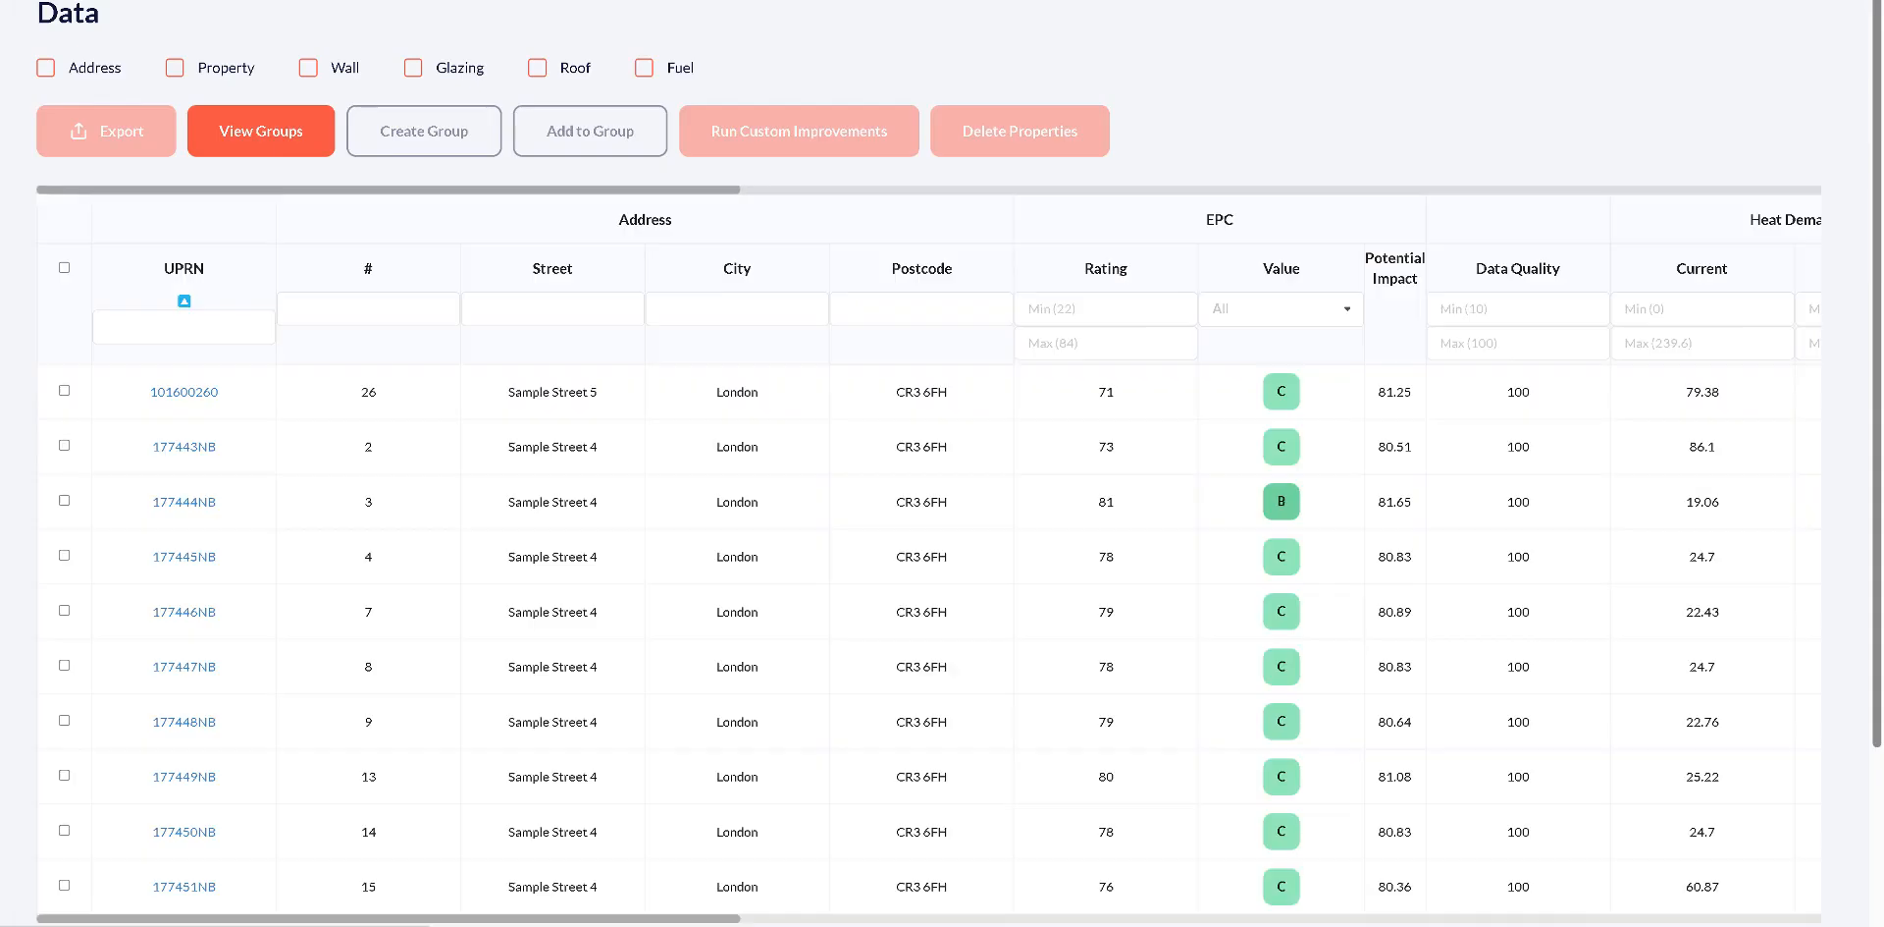
click(1302, 310)
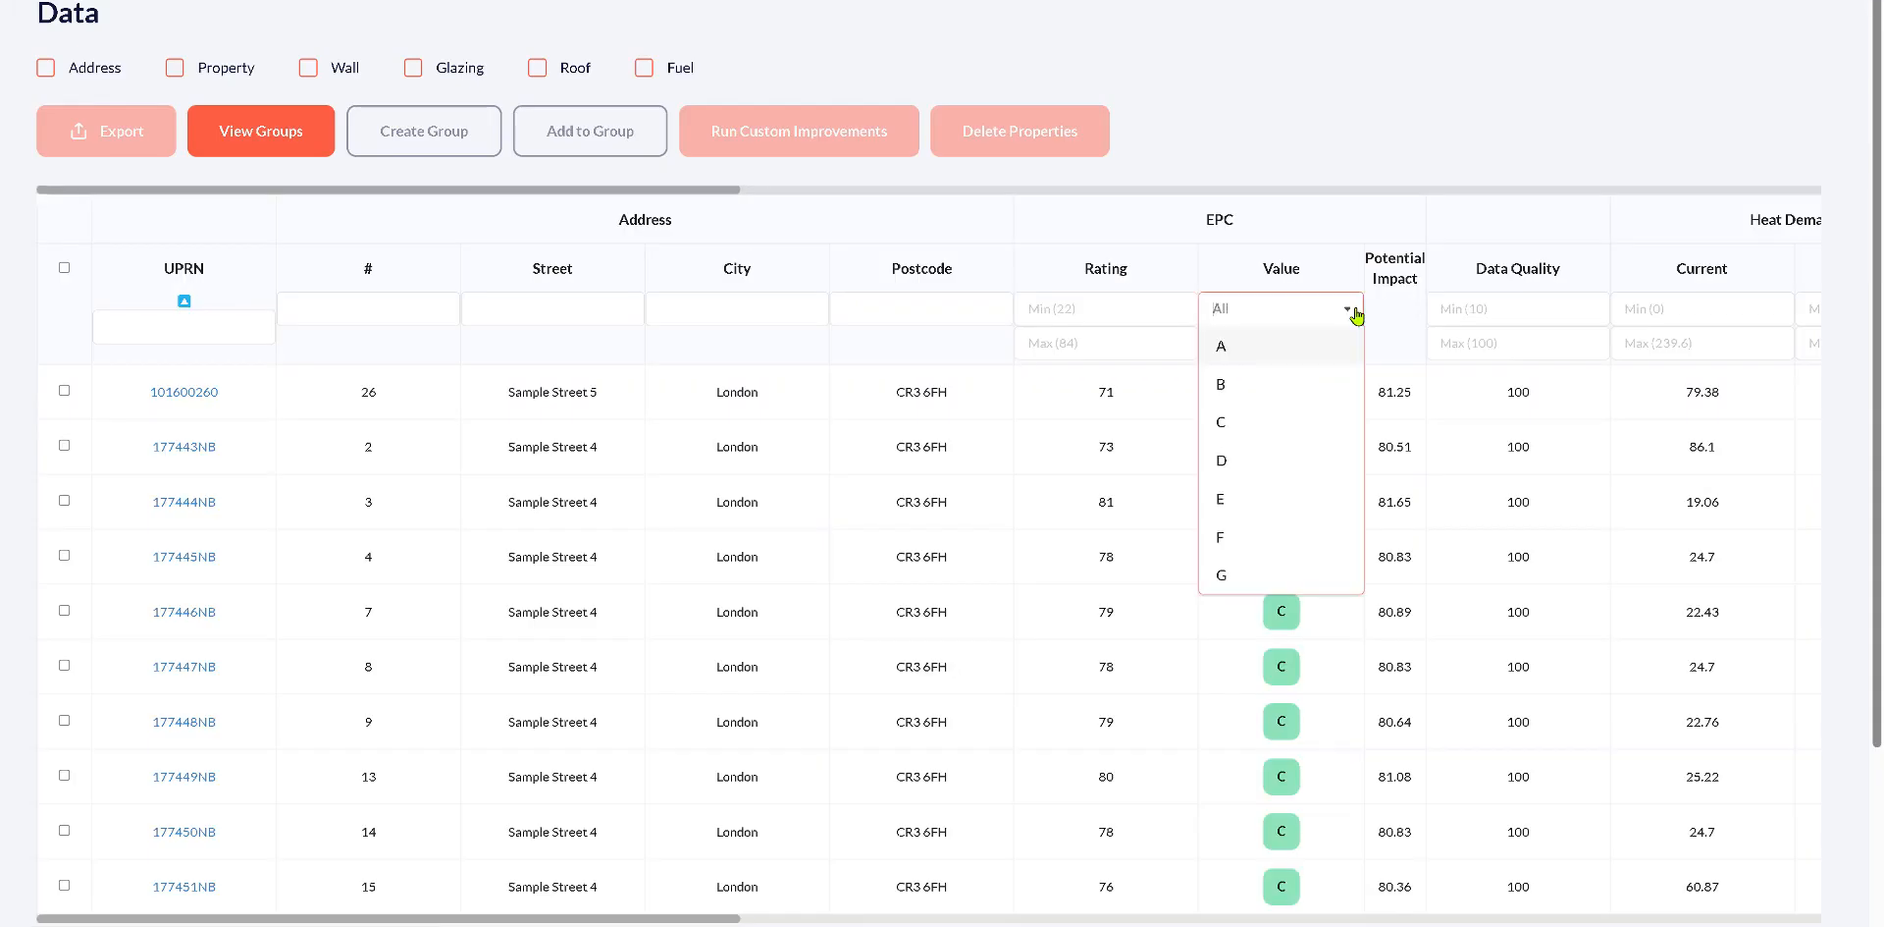
click(1242, 545)
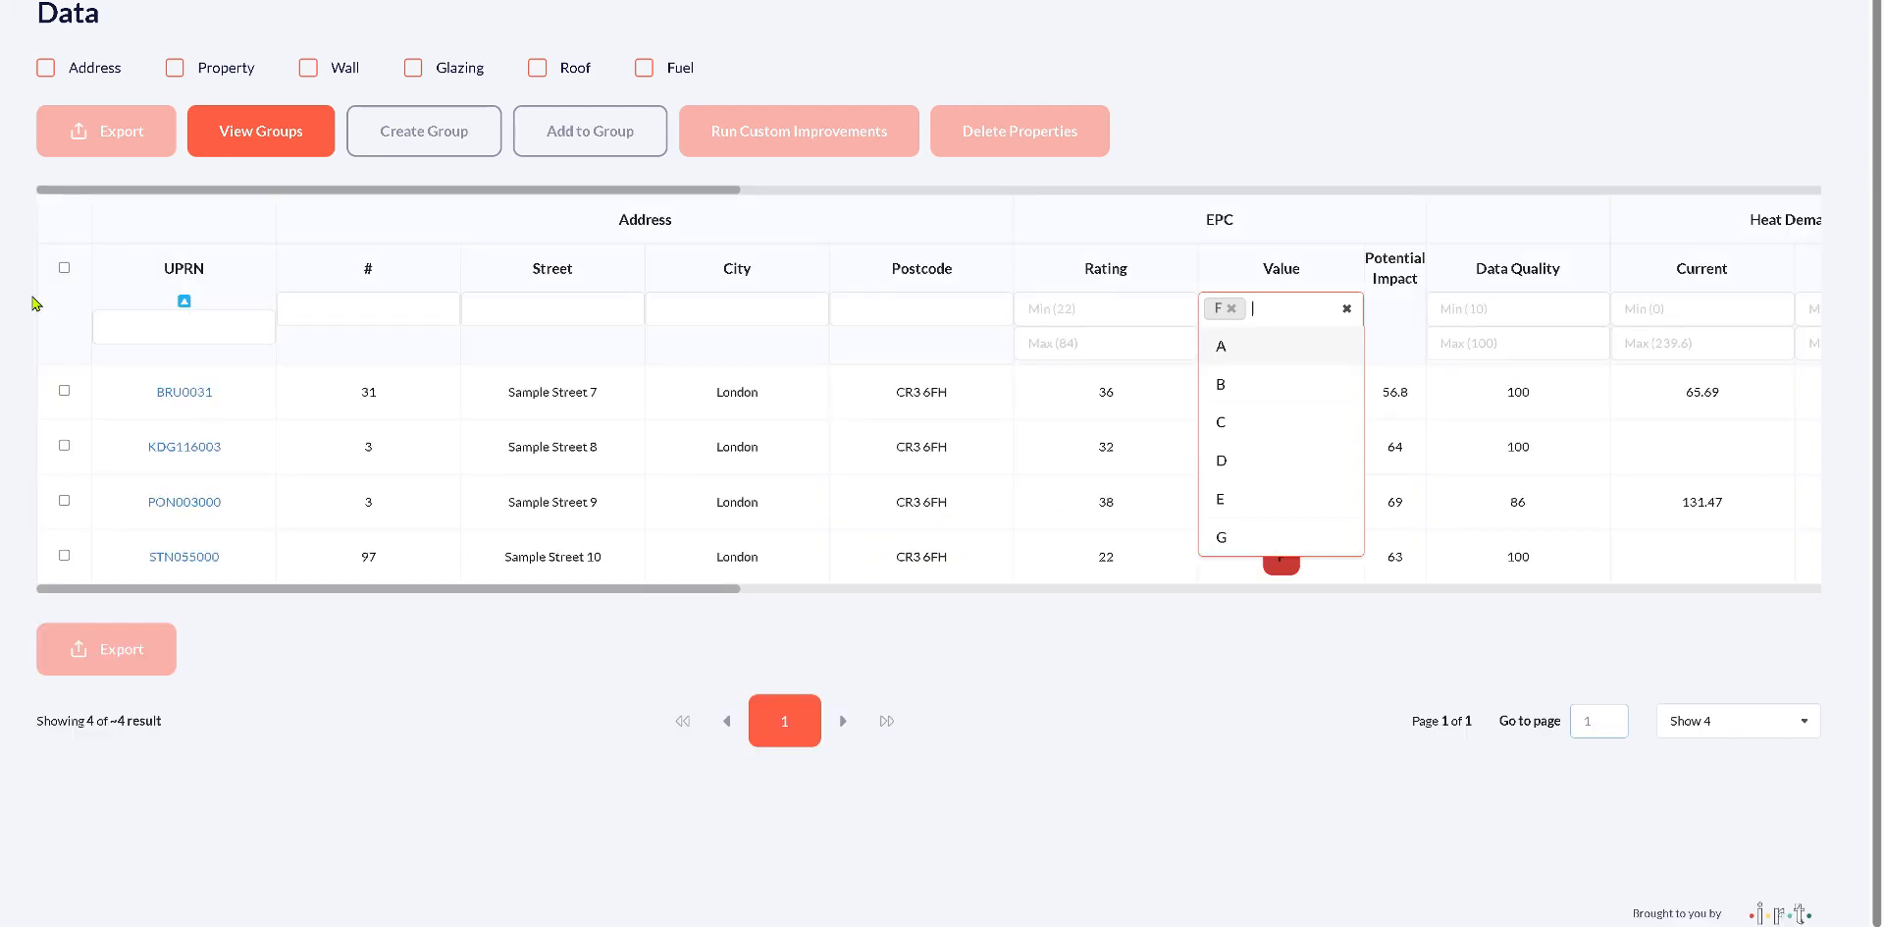
- Select all the F-rated properties except the third one in the list
click(64, 268)
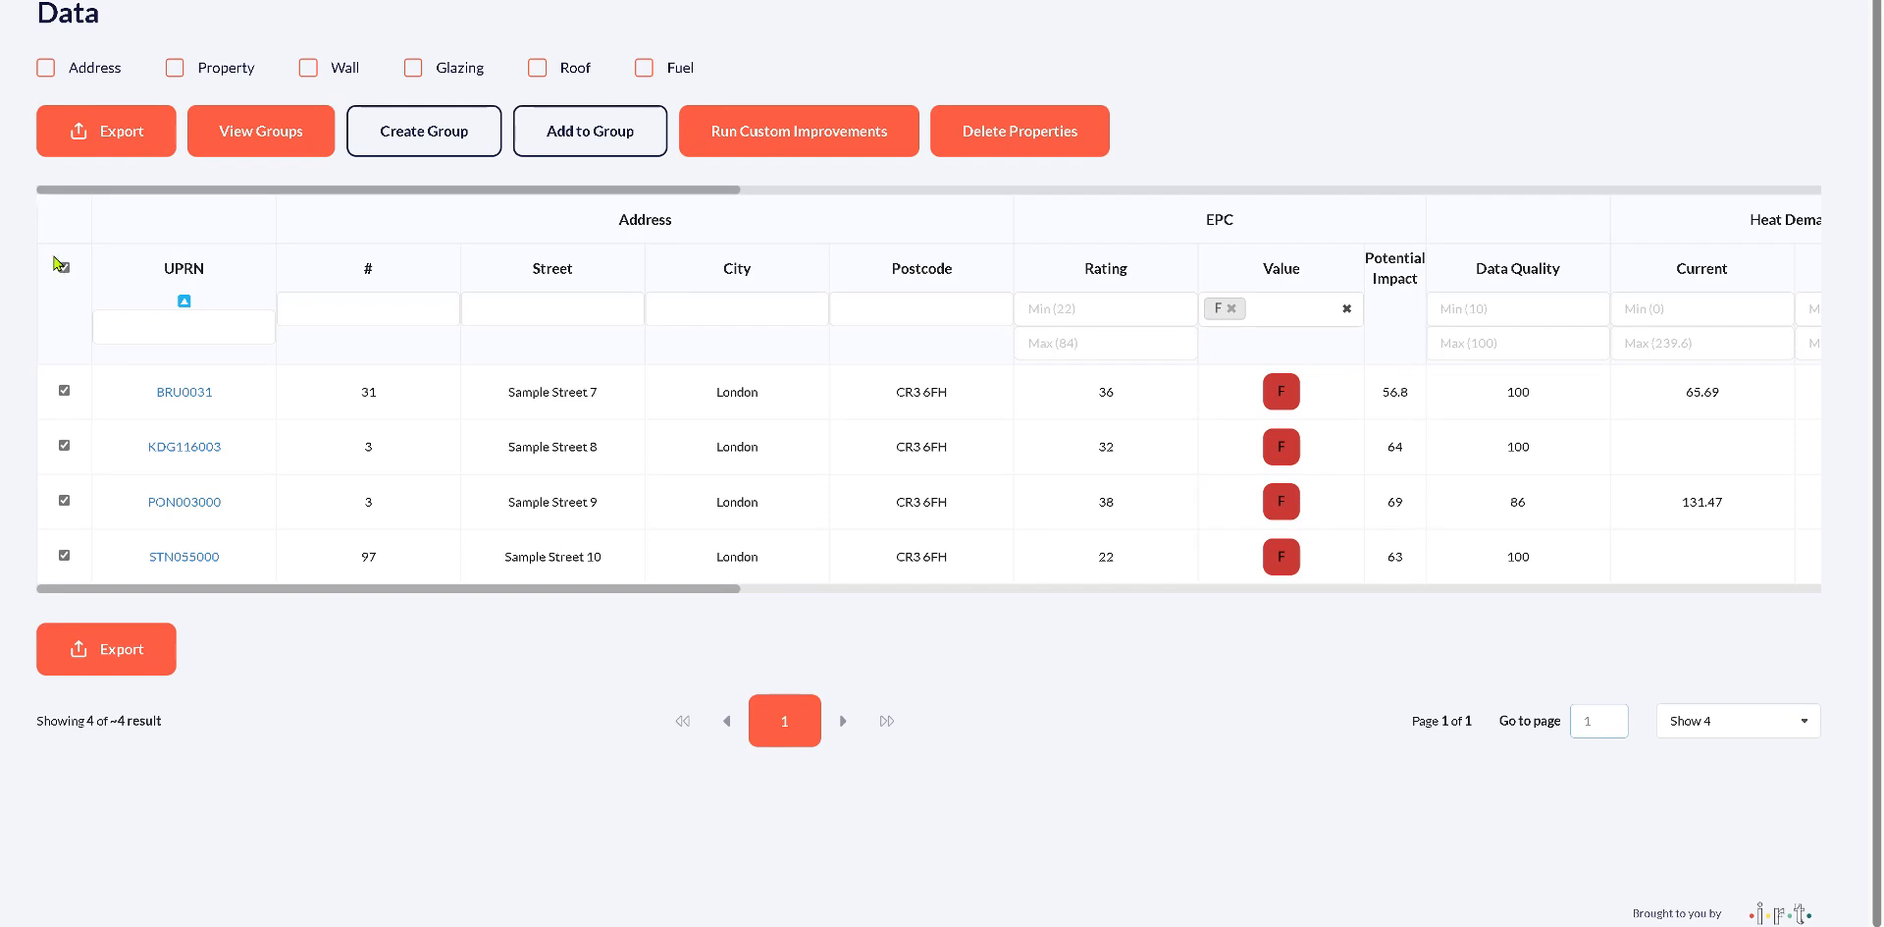
click(63, 390)
click(64, 445)
click(63, 501)
click(64, 446)
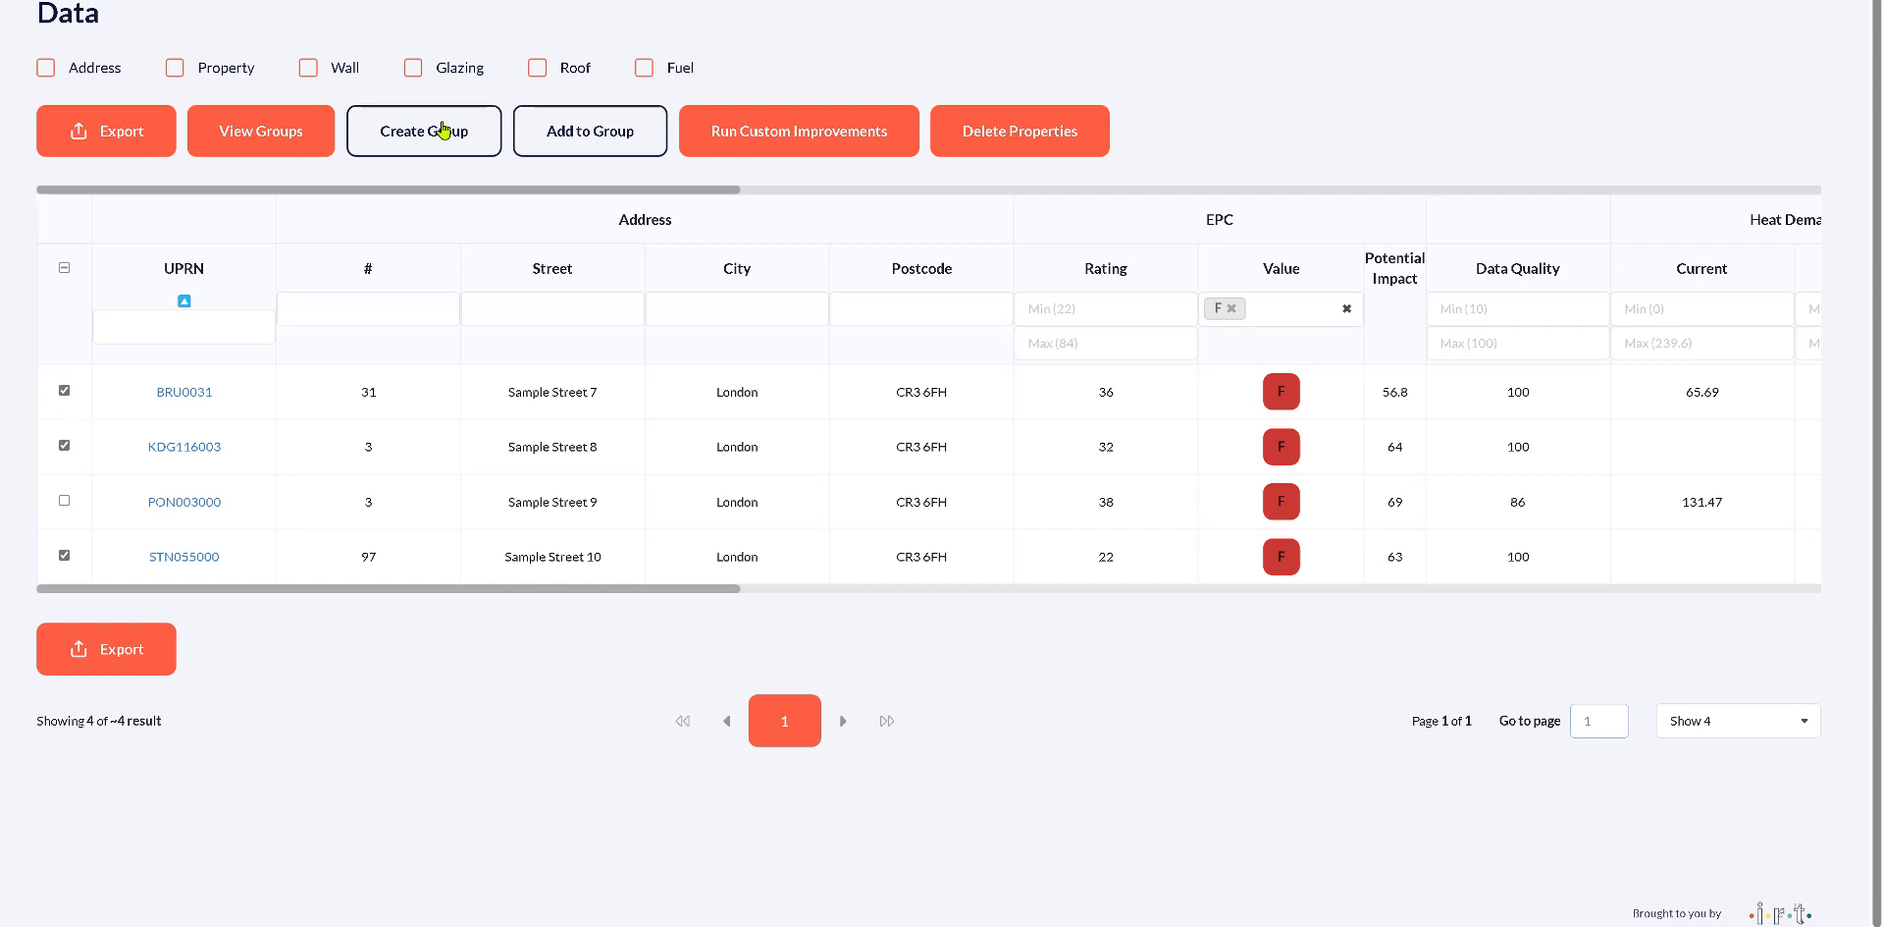
- Start a bulk custom improvements run for the selected properties and add 100% Low Energy Lighting
click(797, 144)
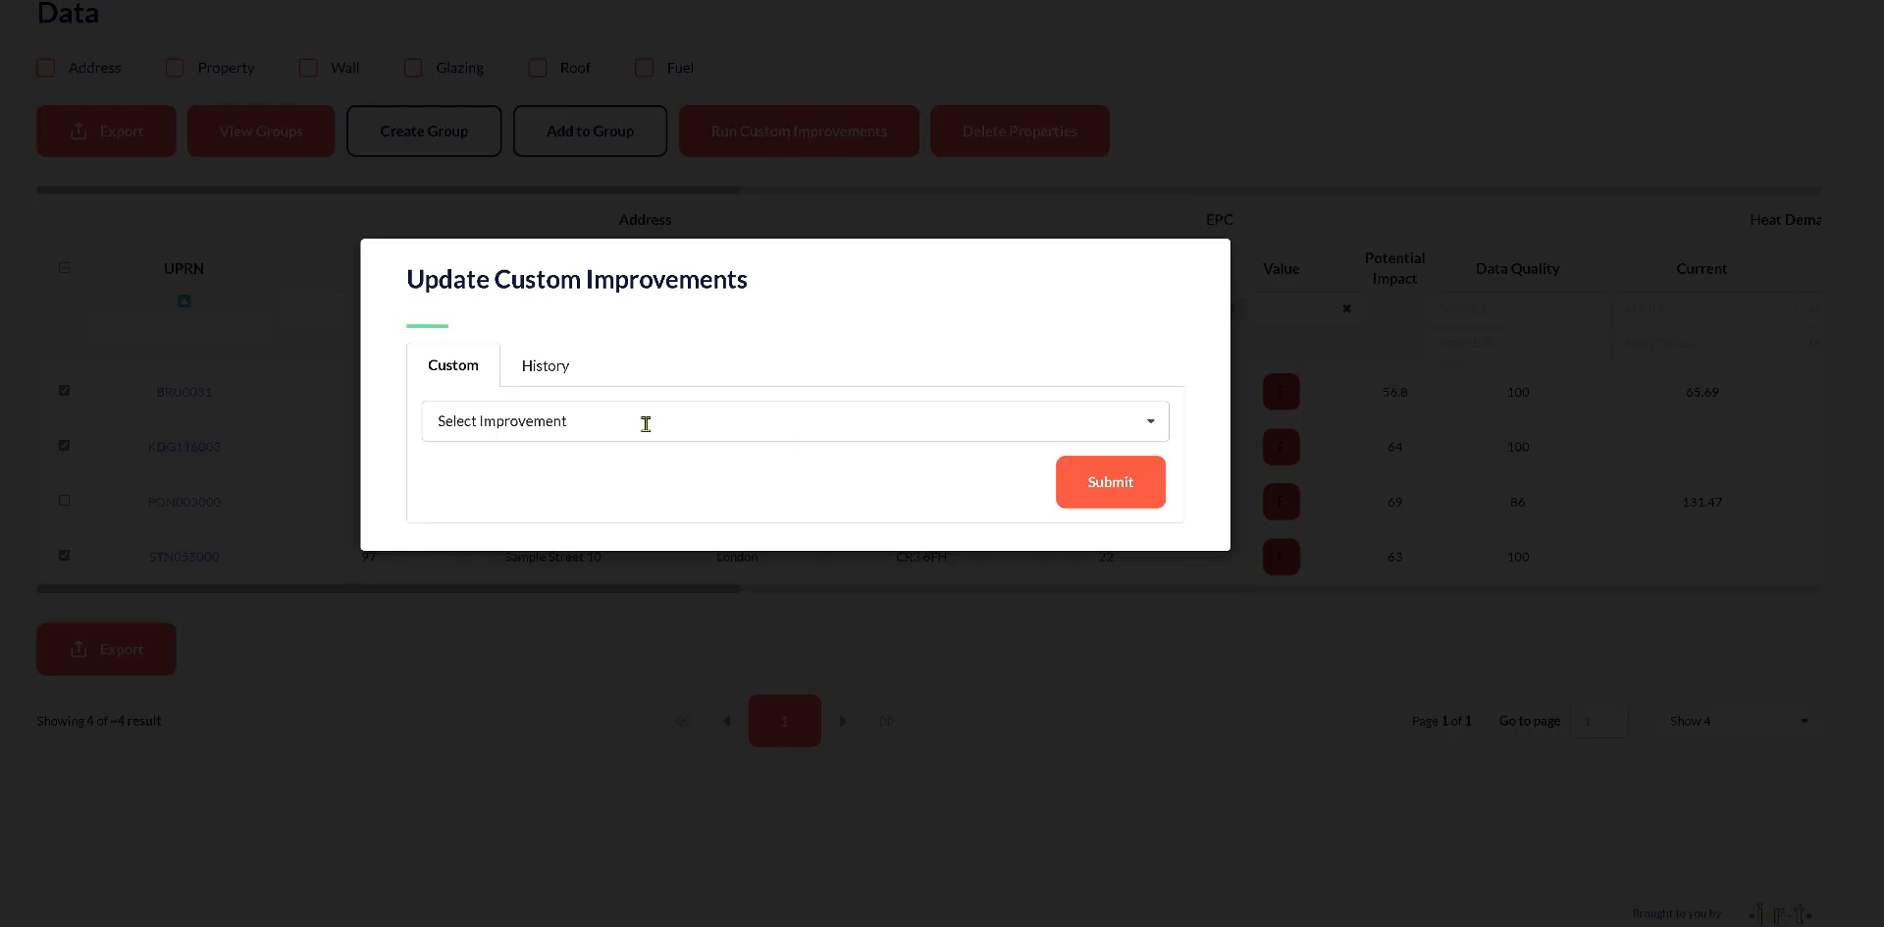
click(646, 424)
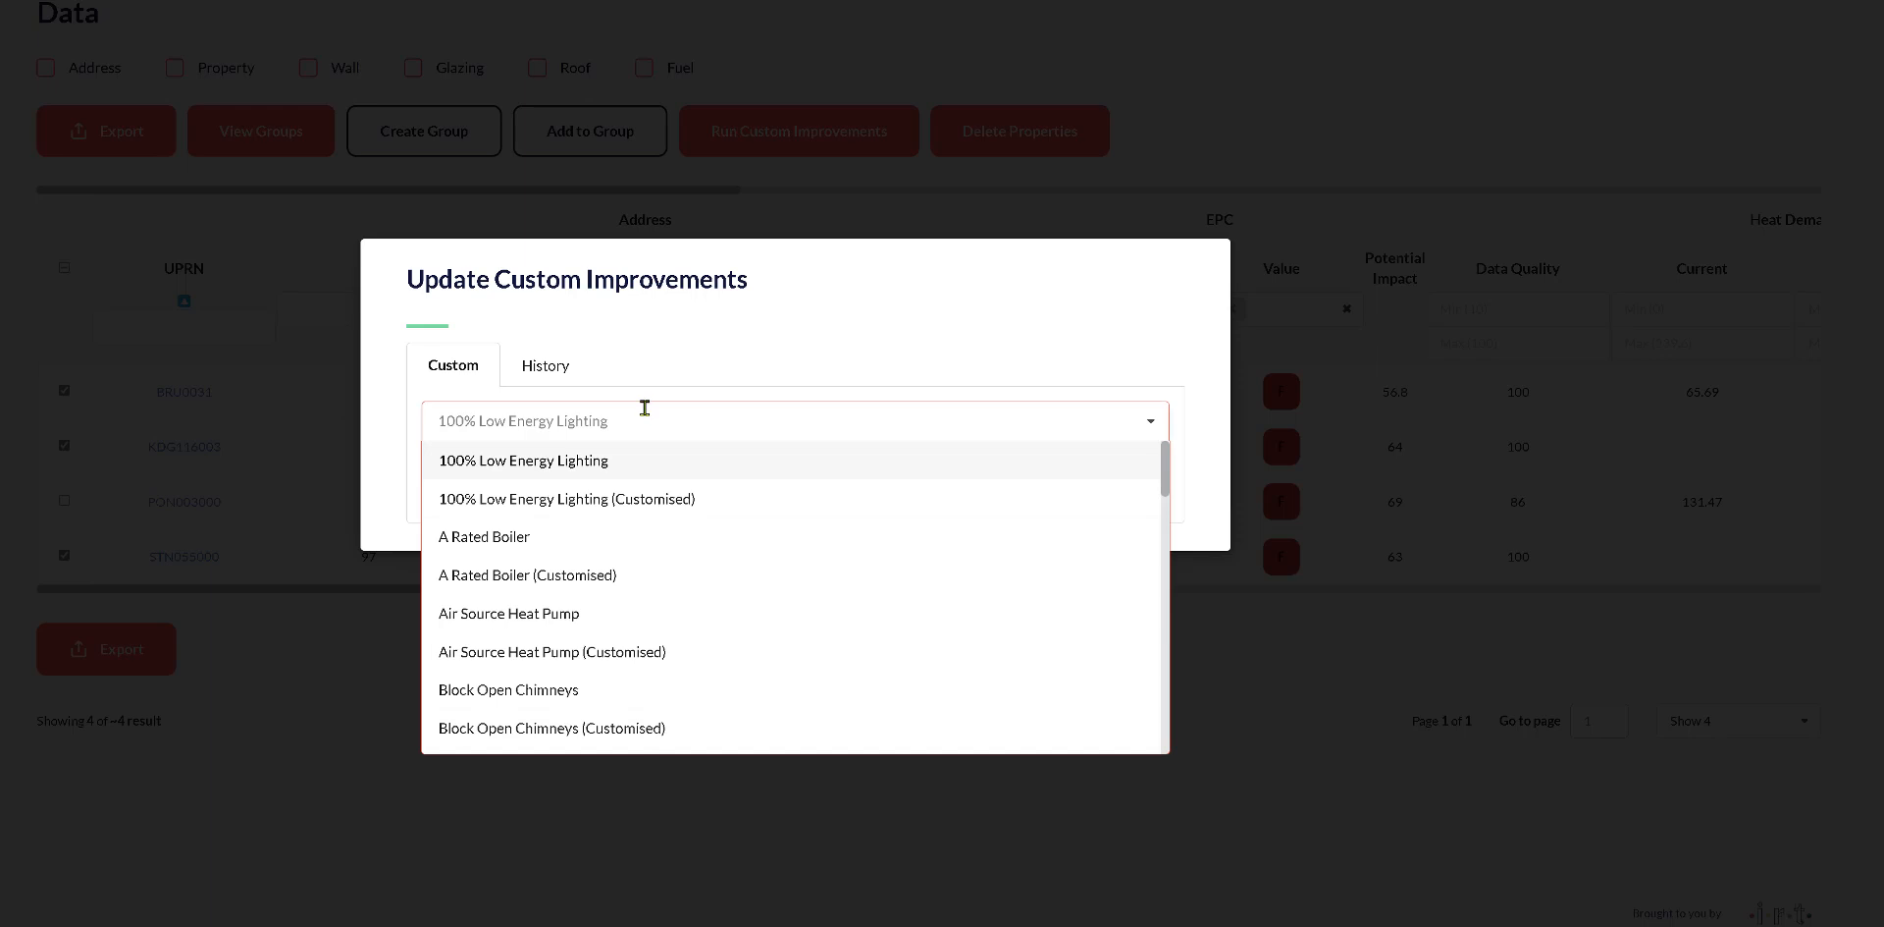
click(546, 370)
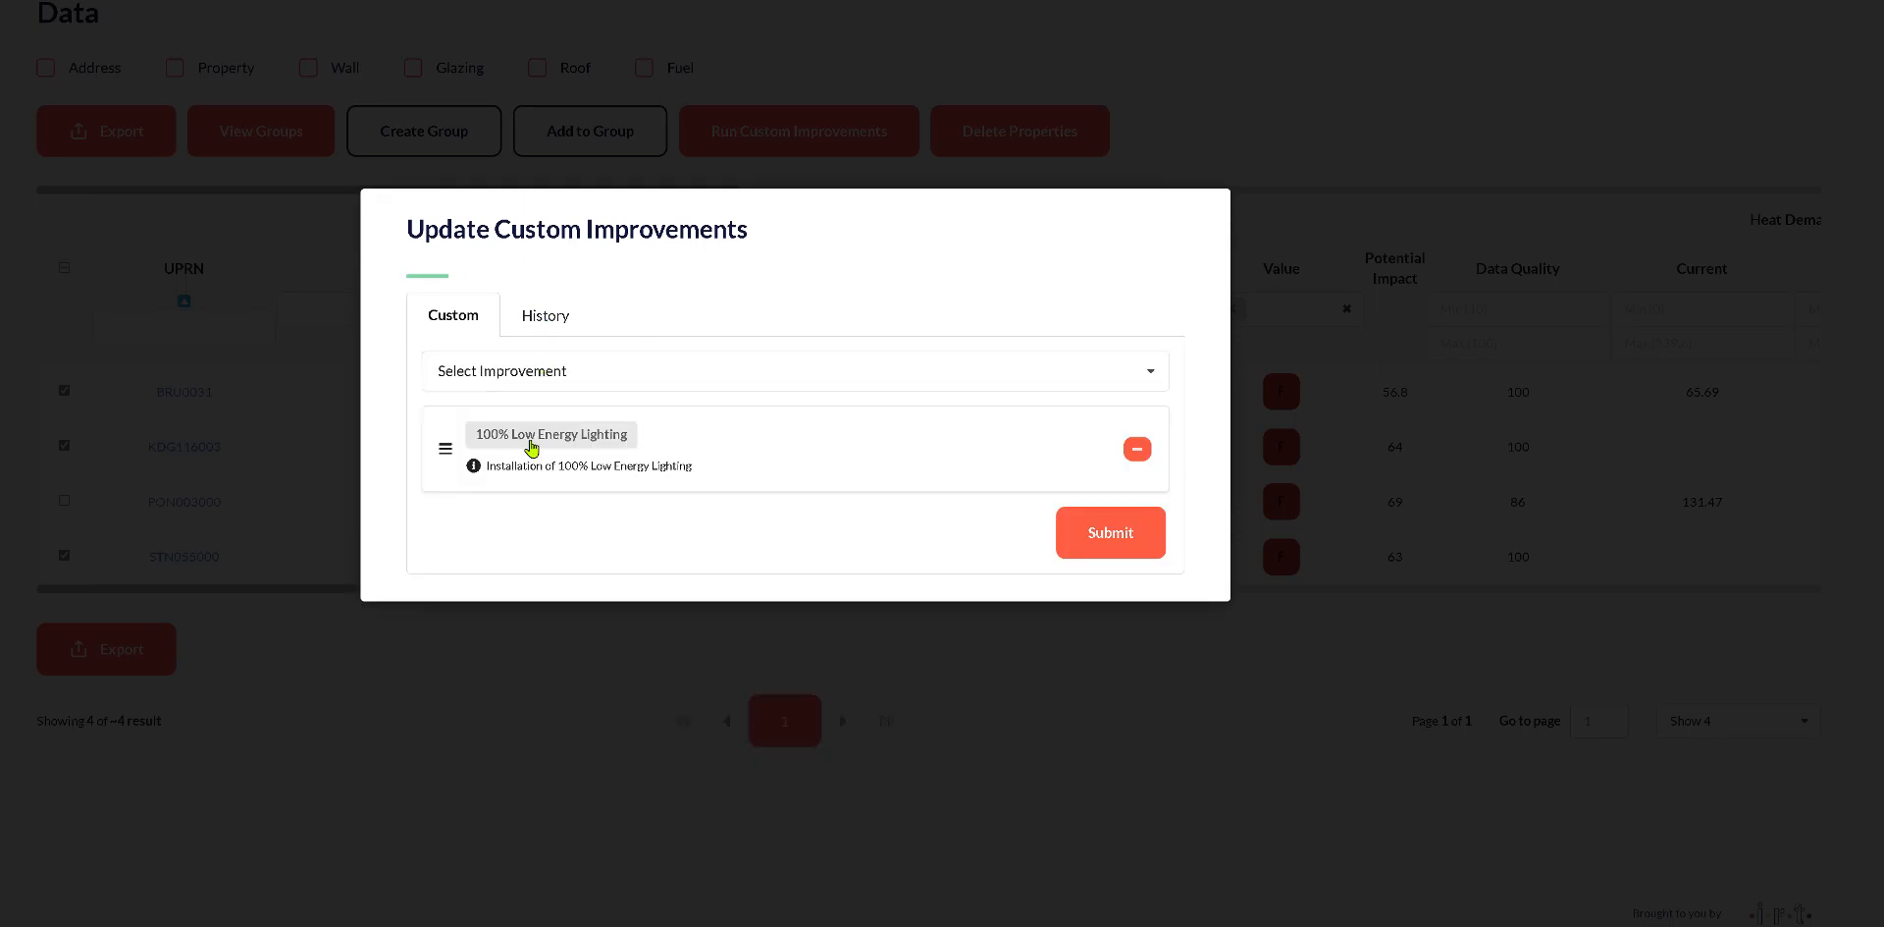
- Add the standard Heating Controls improvement to the bulk custom update
click(496, 370)
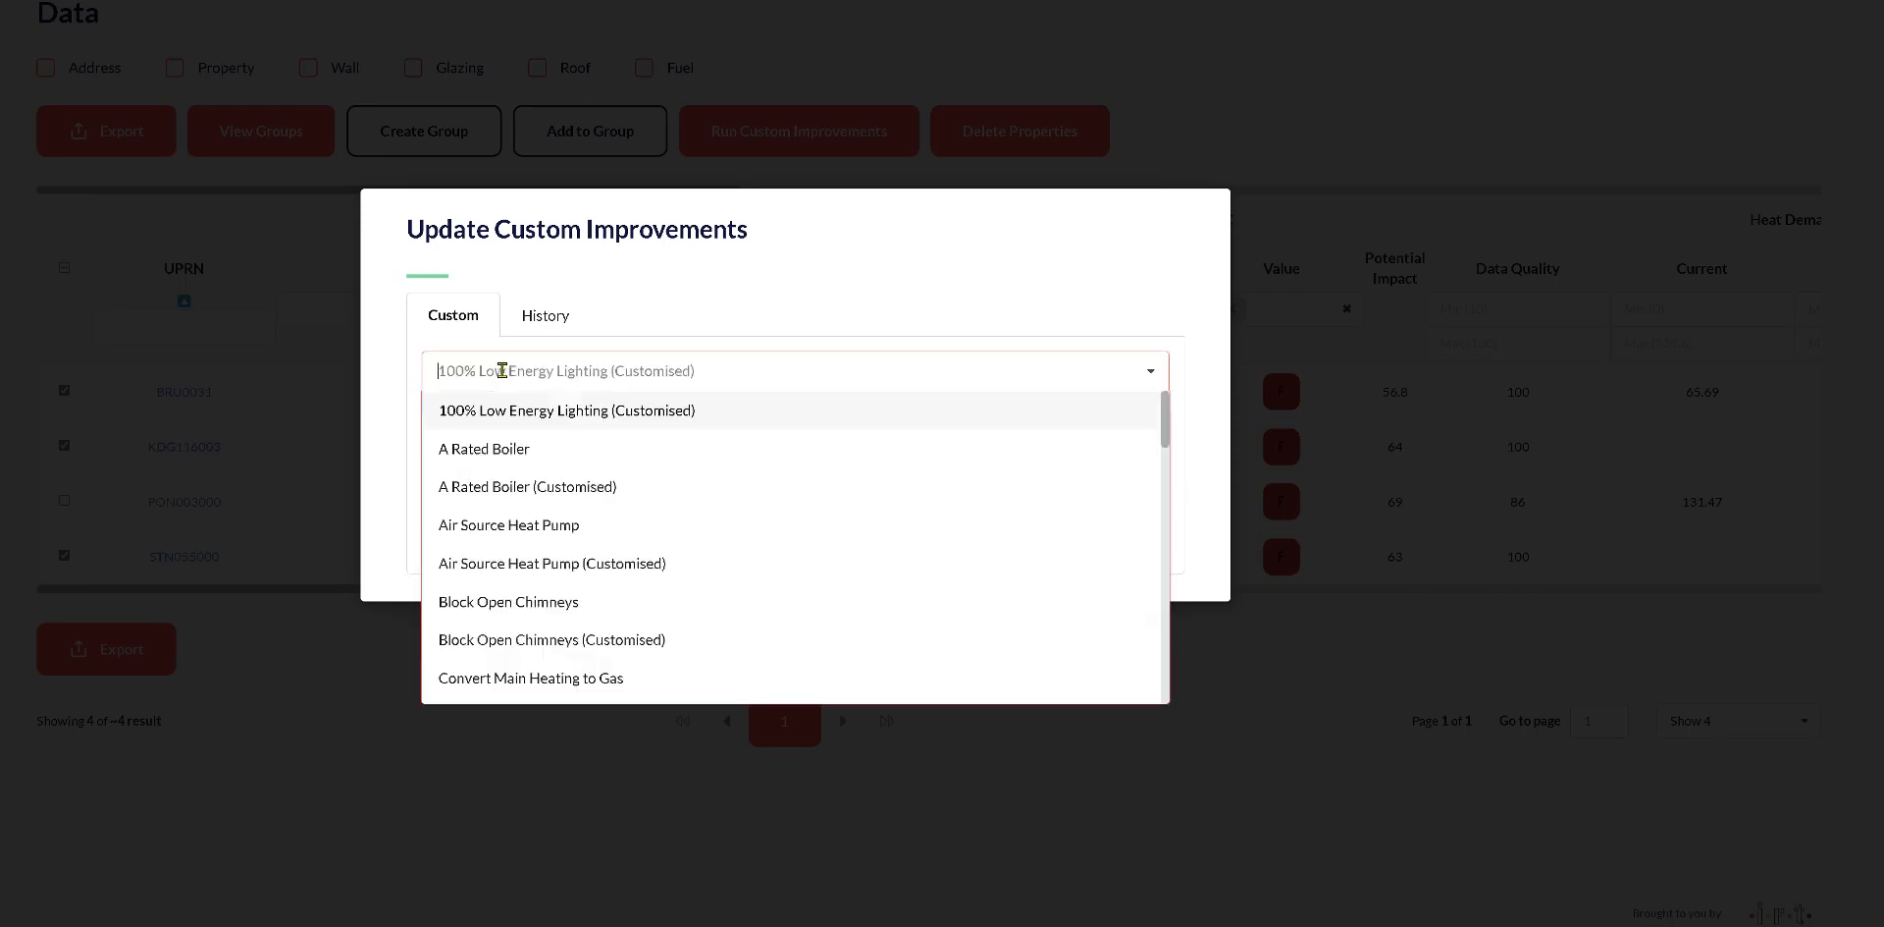
scroll(526, 510, down, 5)
scroll(525, 515, down, 2)
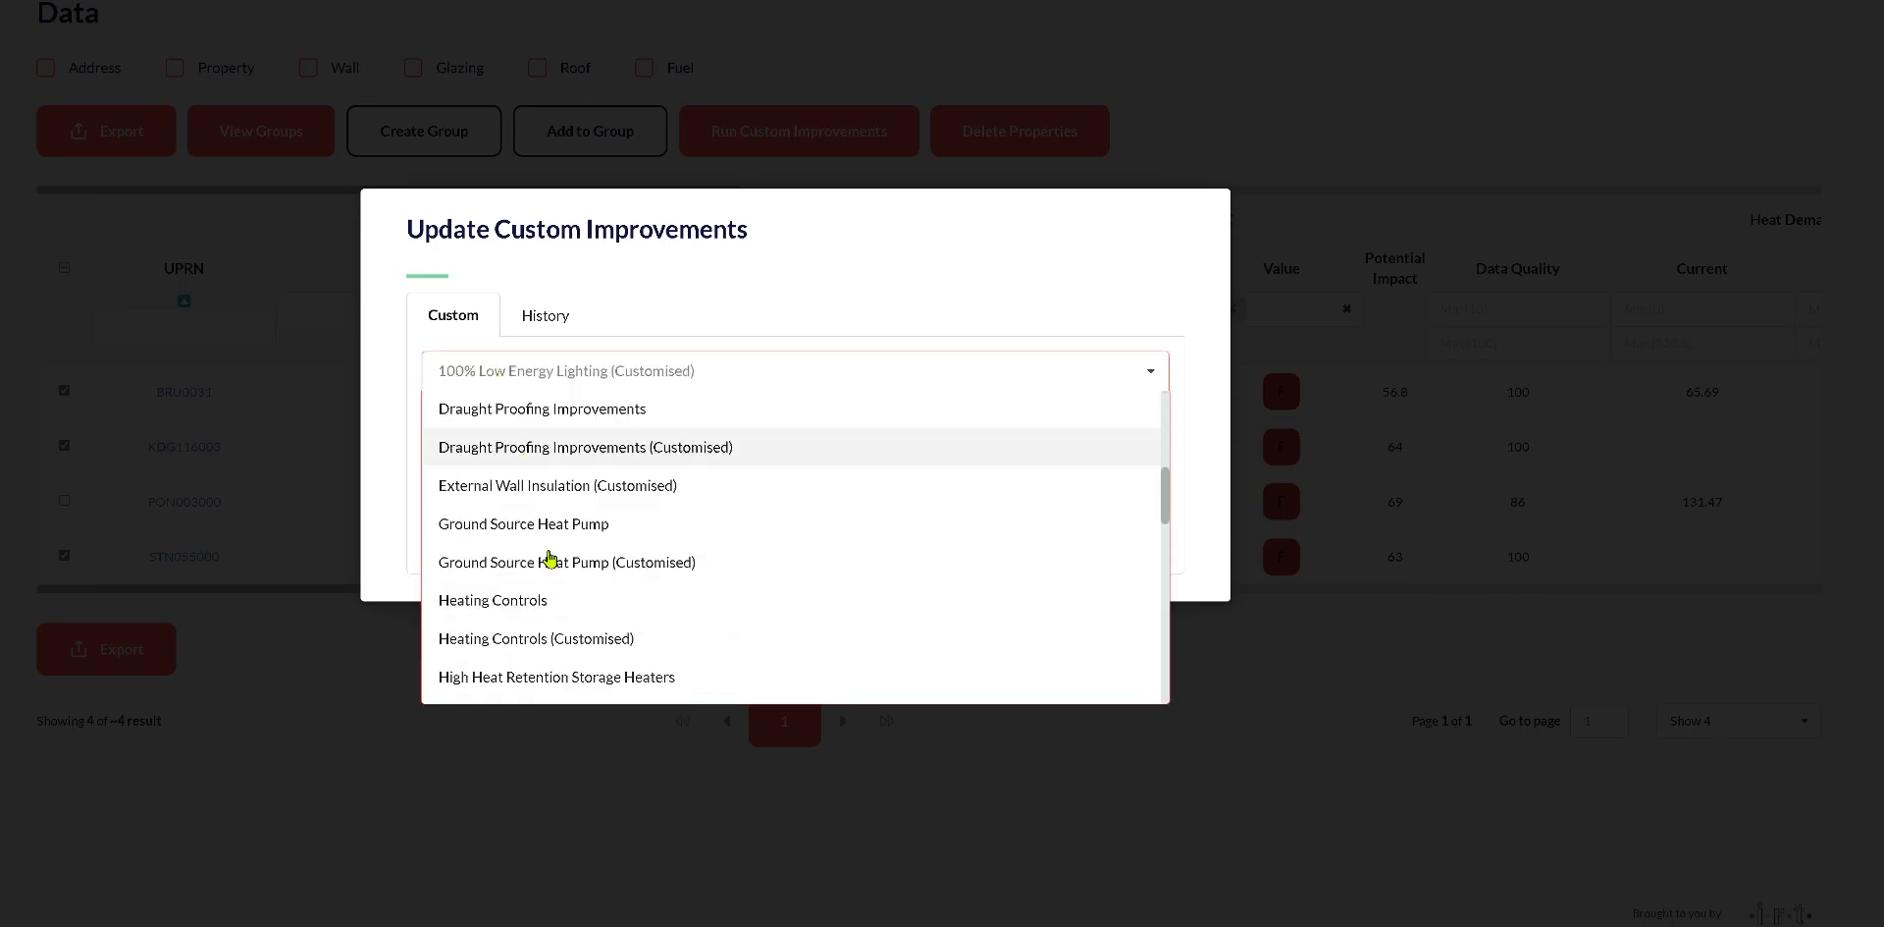
click(520, 599)
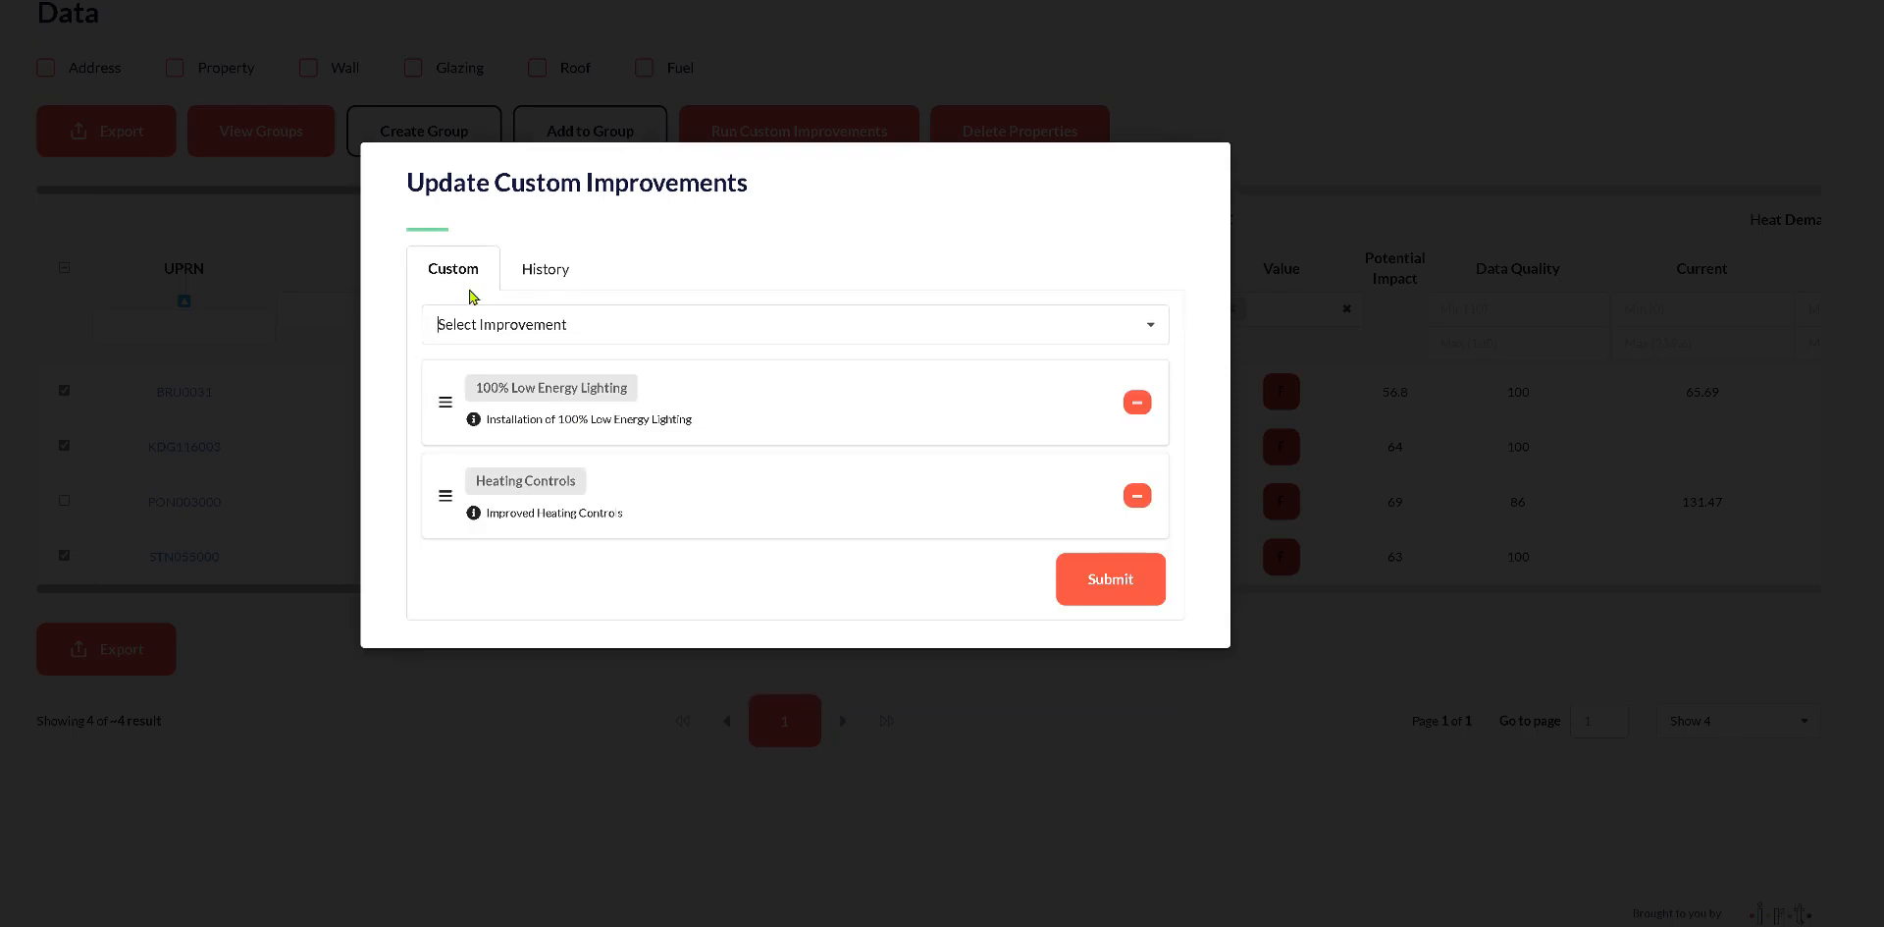
- Add the Solar Water Heating (Customised) improvement to the bulk custom update
click(469, 322)
scroll(633, 455, down, 8)
scroll(633, 454, down, 5)
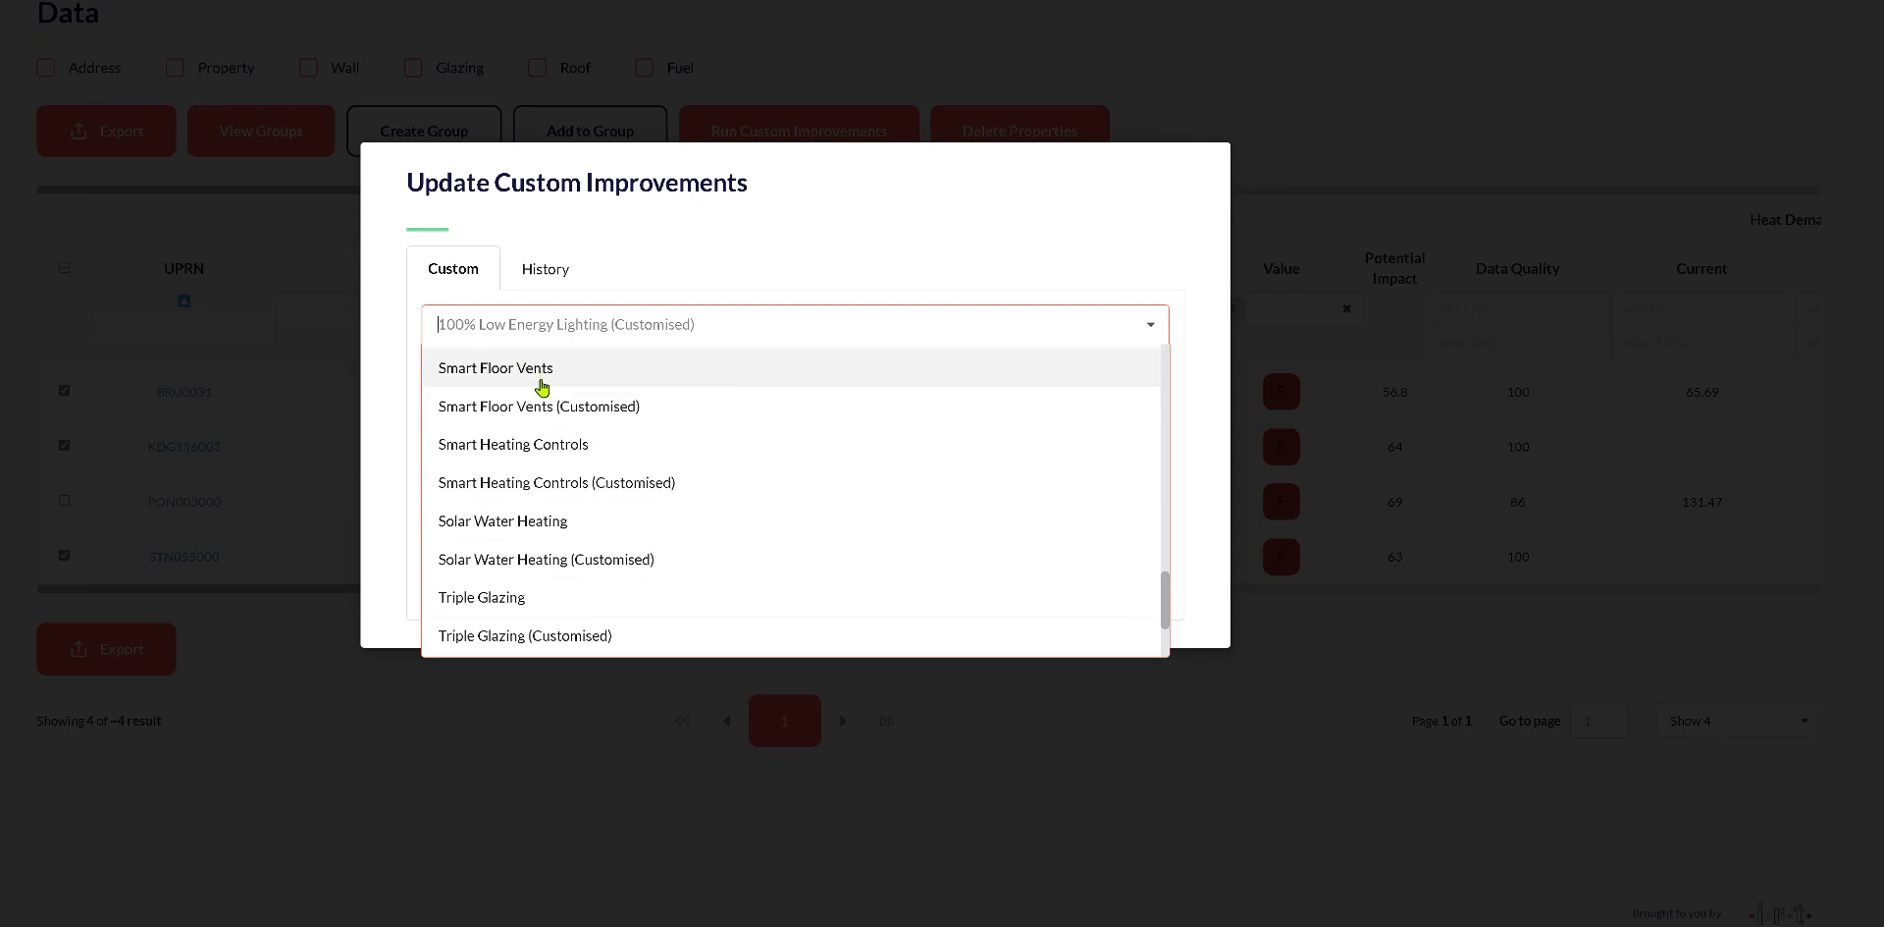
scroll(535, 388, down, 3)
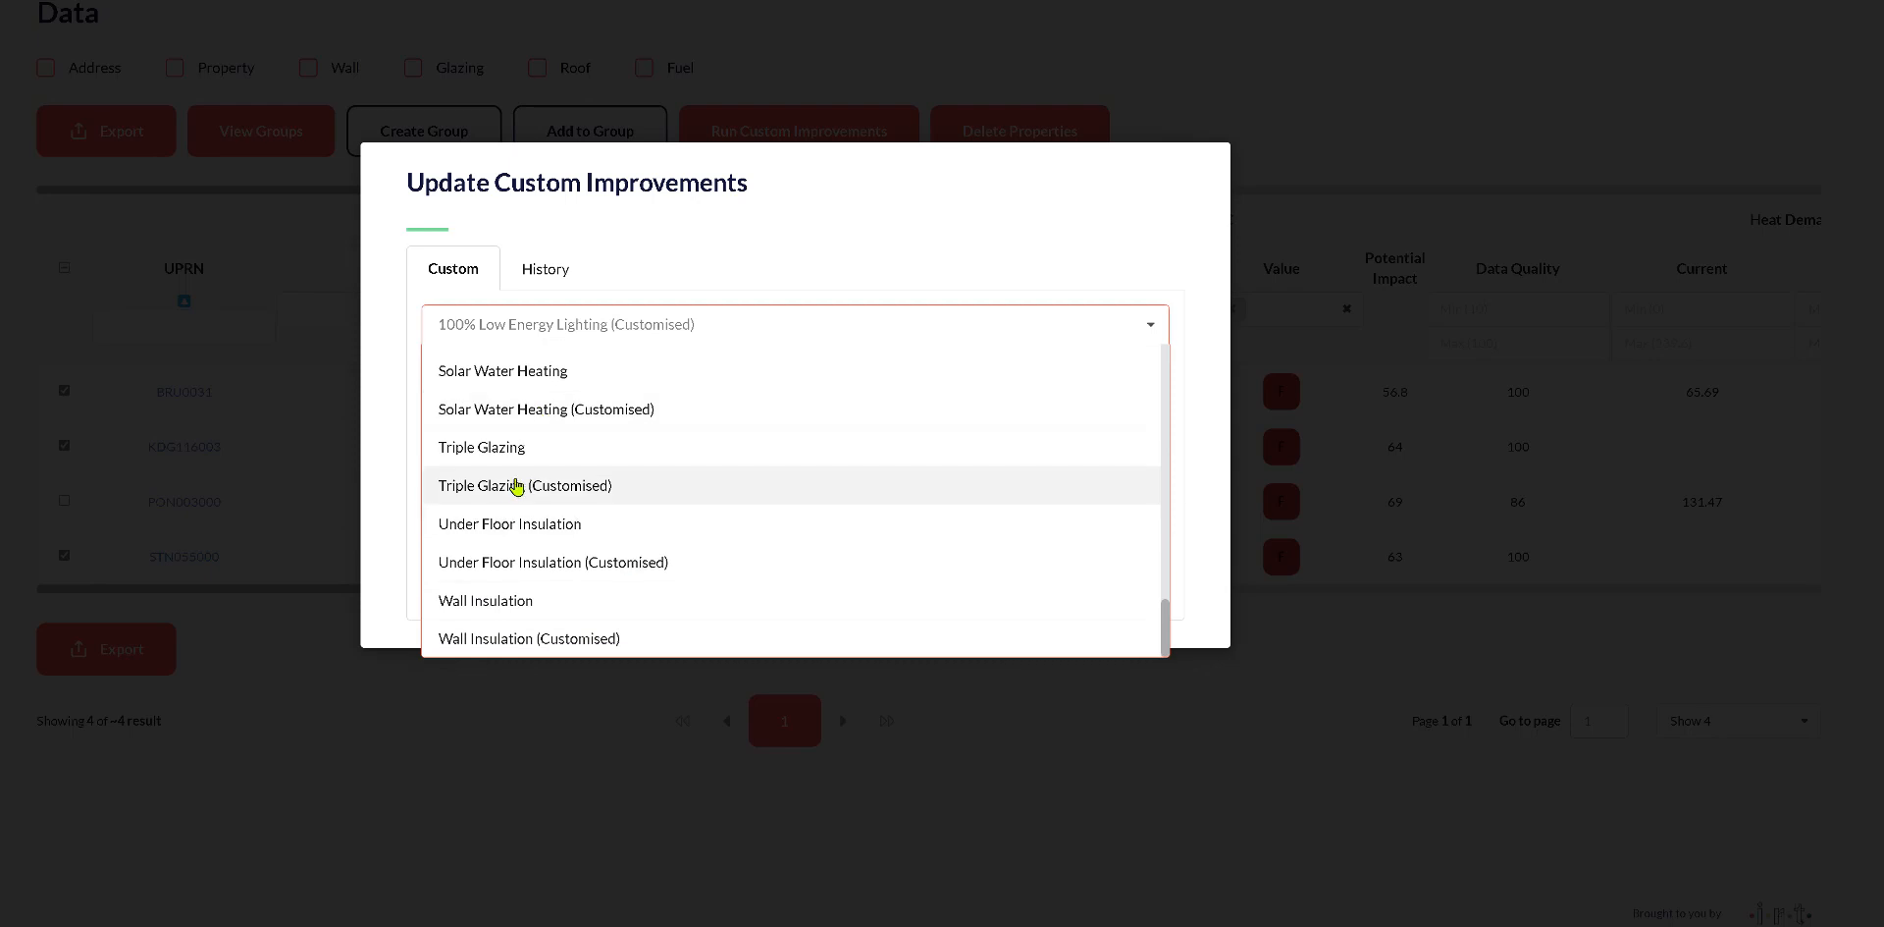
scroll(512, 482, up, 1)
click(530, 452)
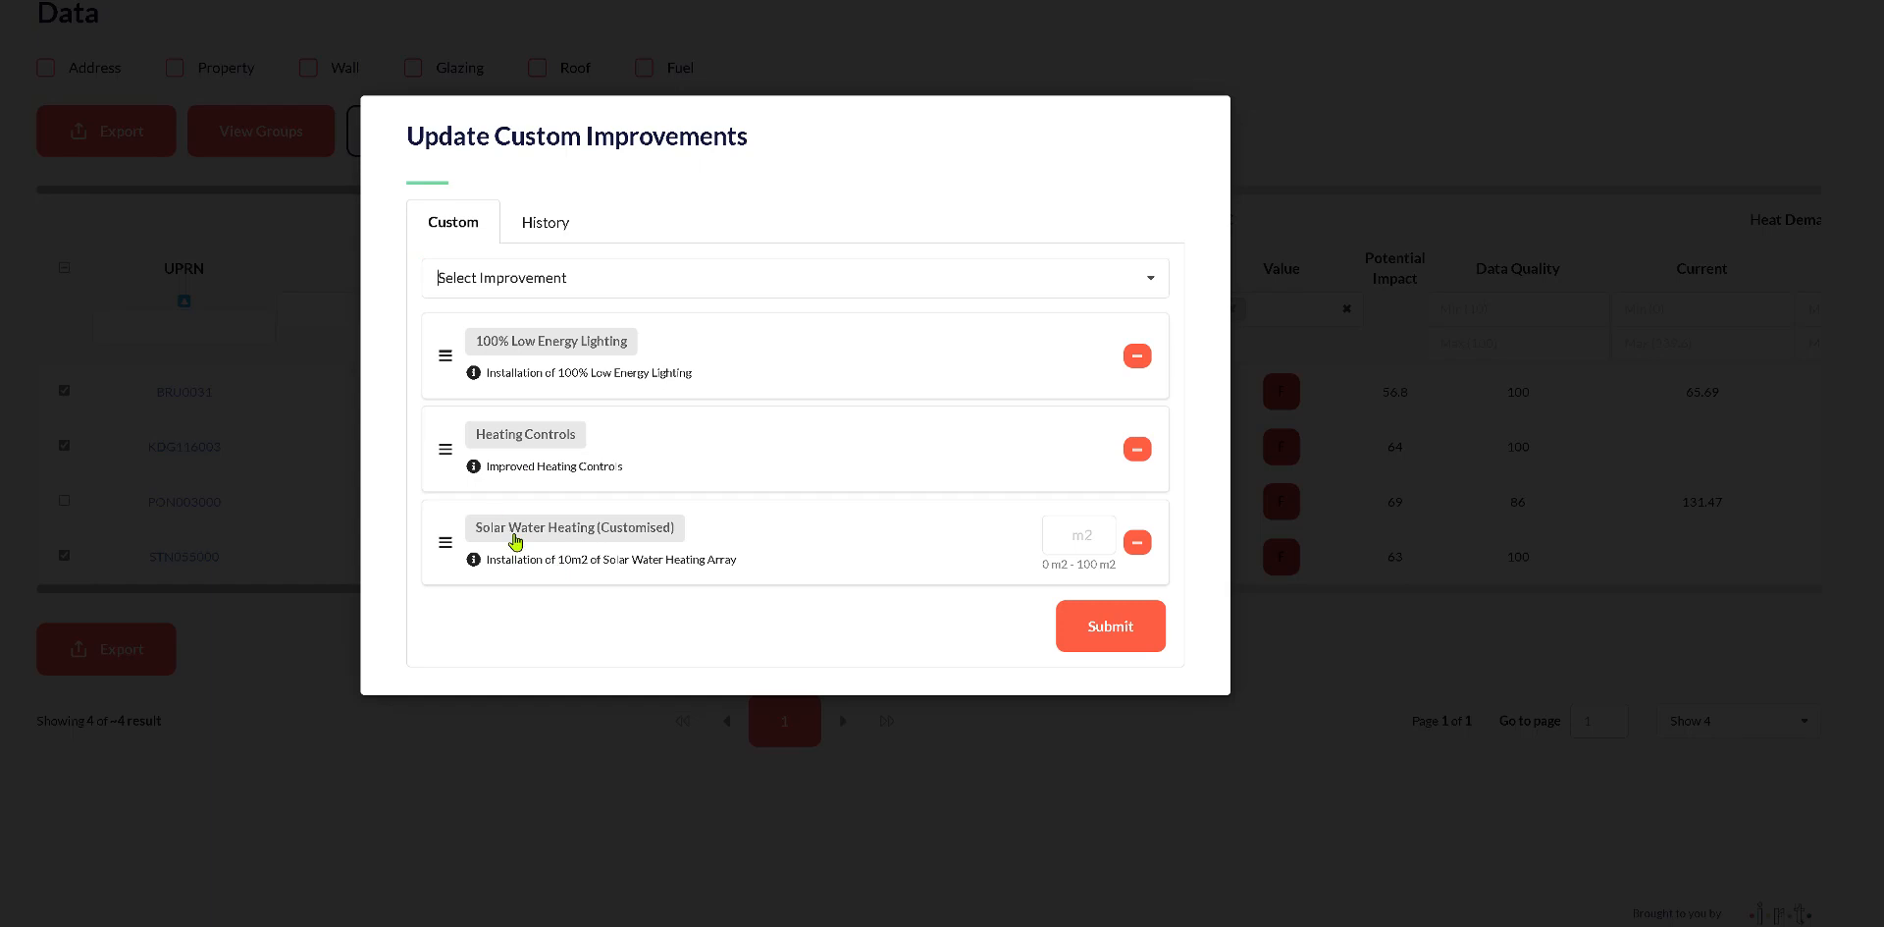
- Set Solar Water Heating (Customised) to 10 m2 and submit the bulk custom update
click(1069, 531)
text(10)
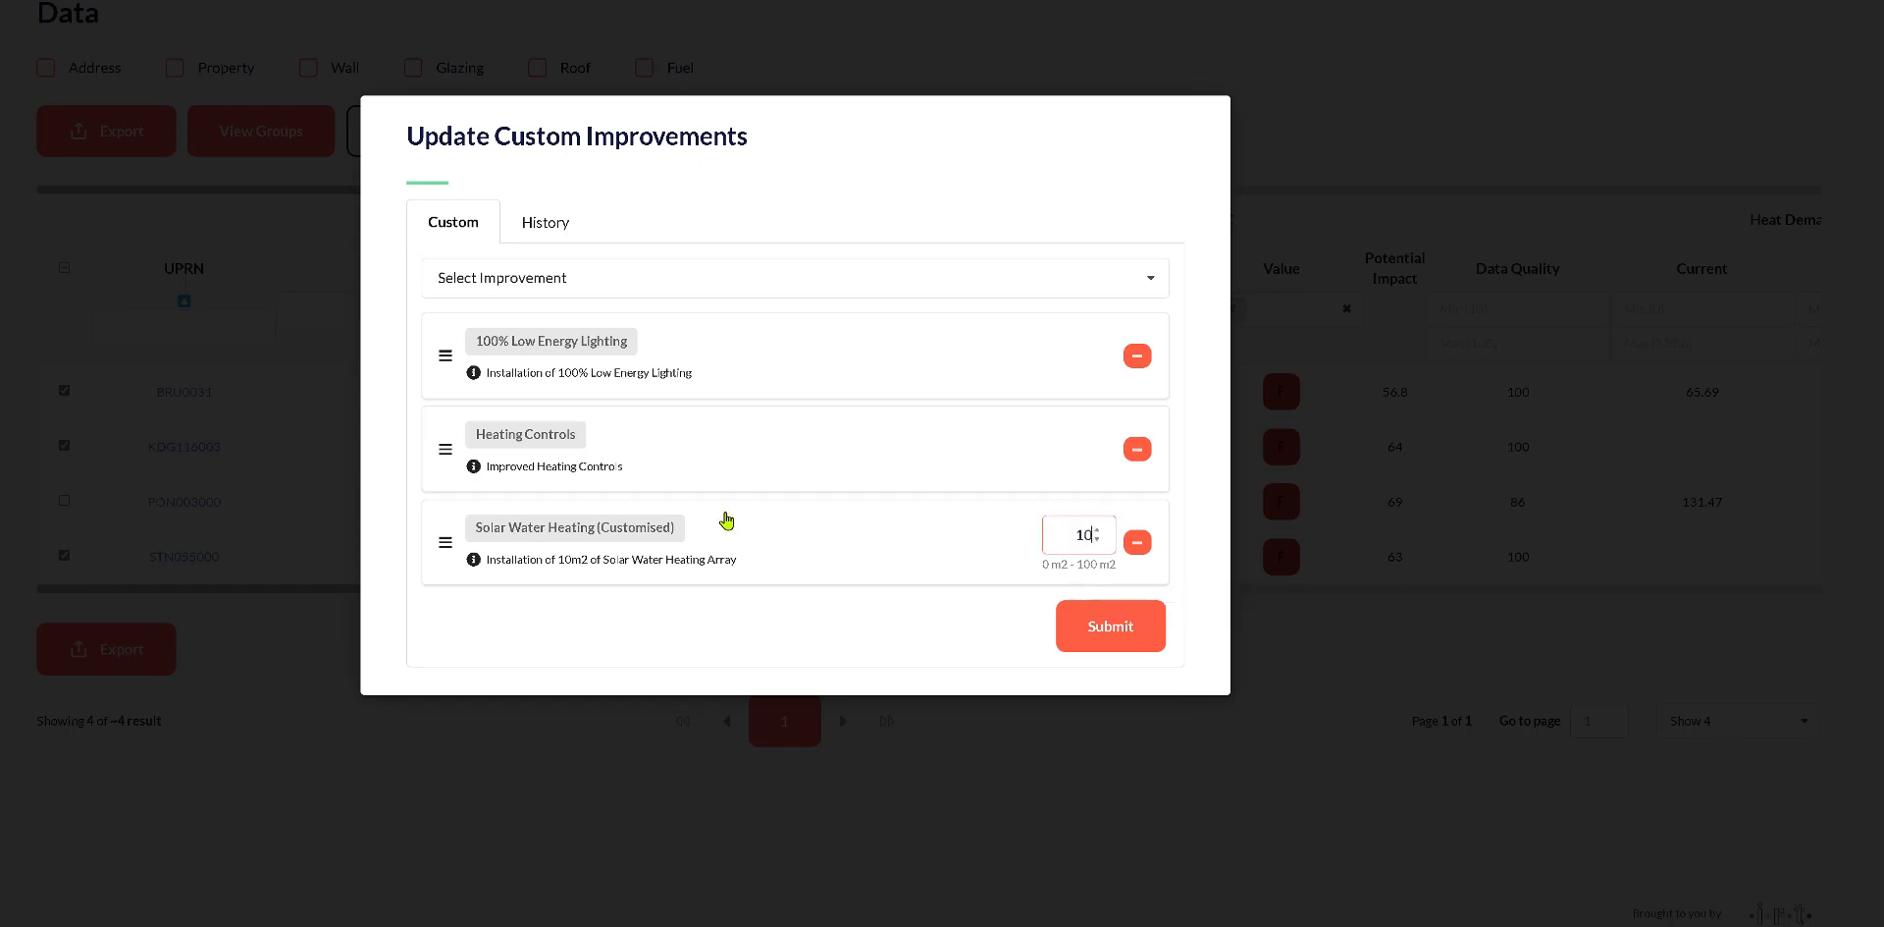
click(1123, 636)
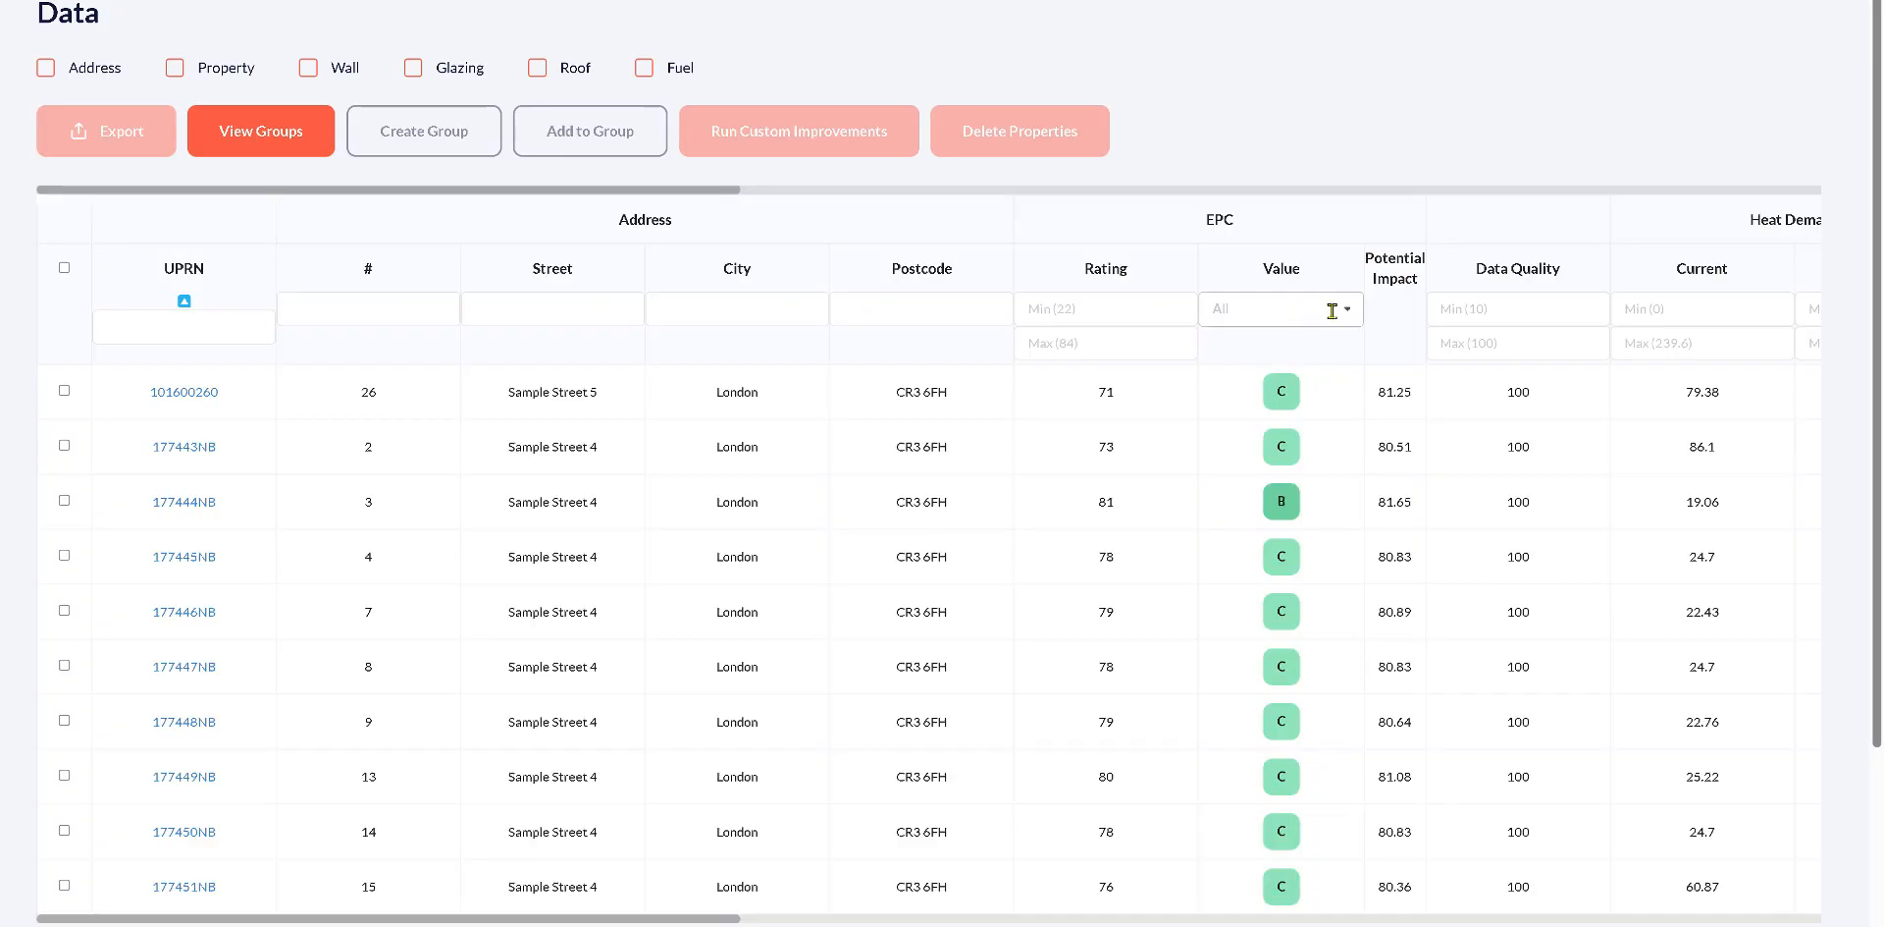
- Filter the property list to EPC value F and open the first property's Custom Improvements section
click(1332, 311)
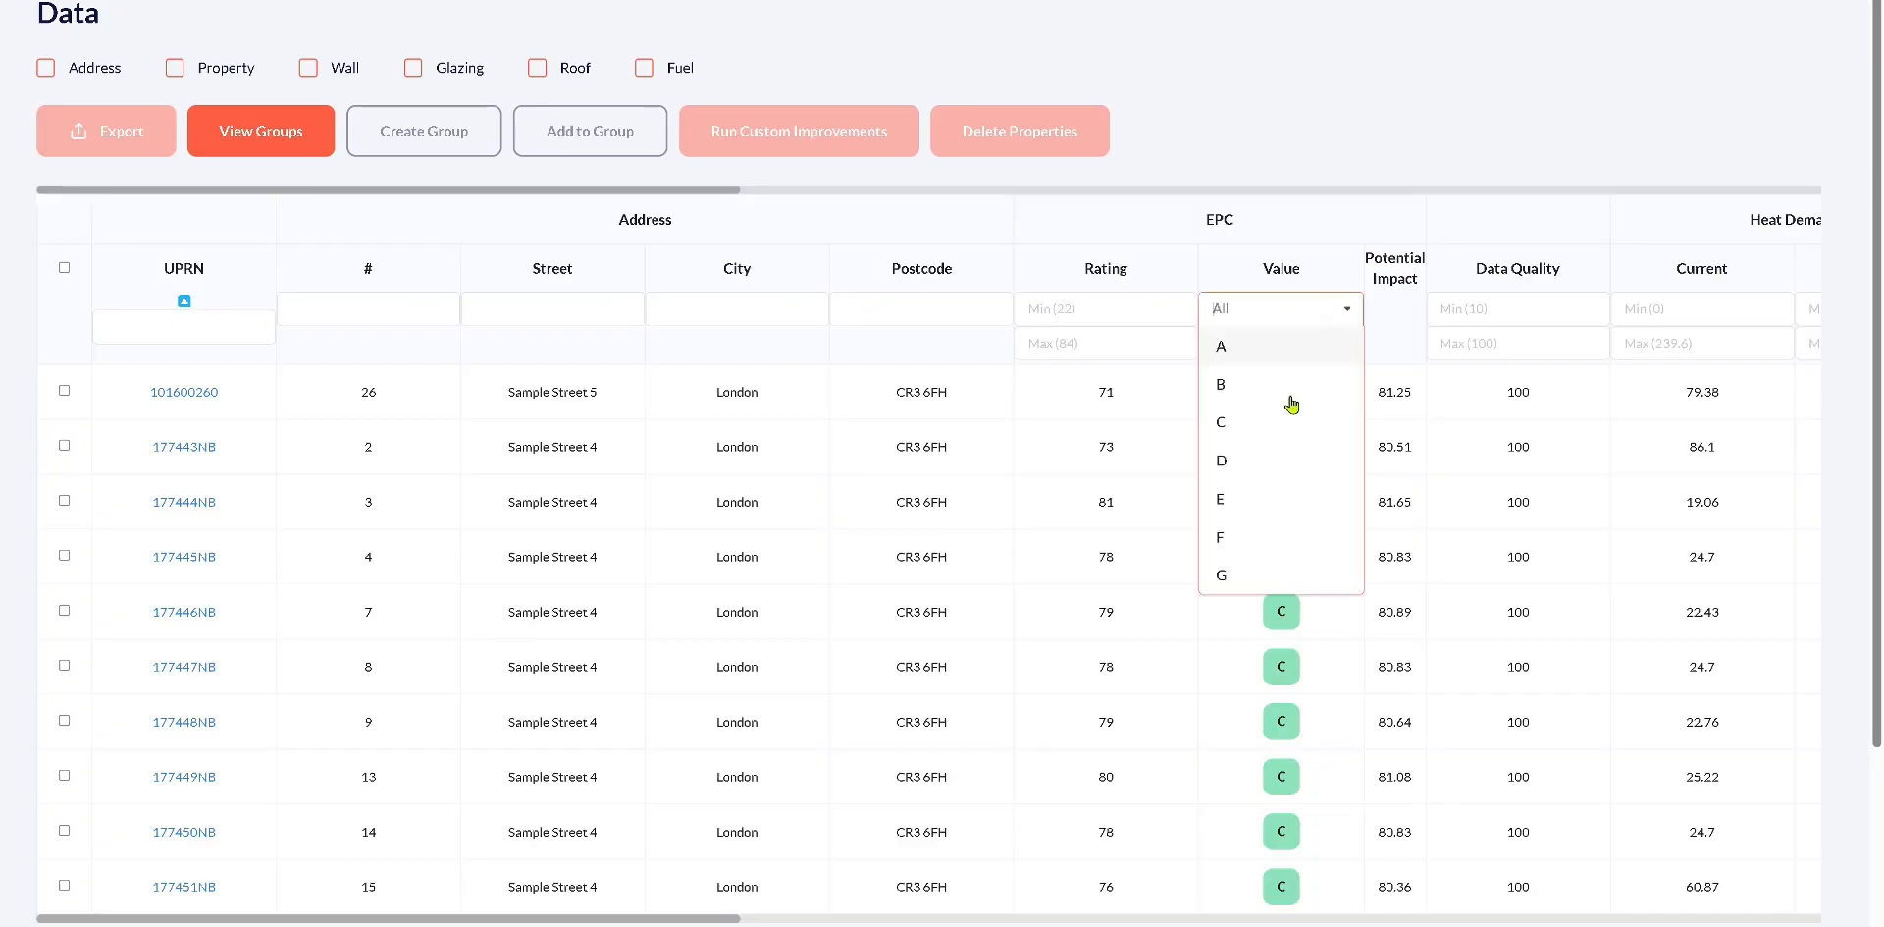
click(1247, 537)
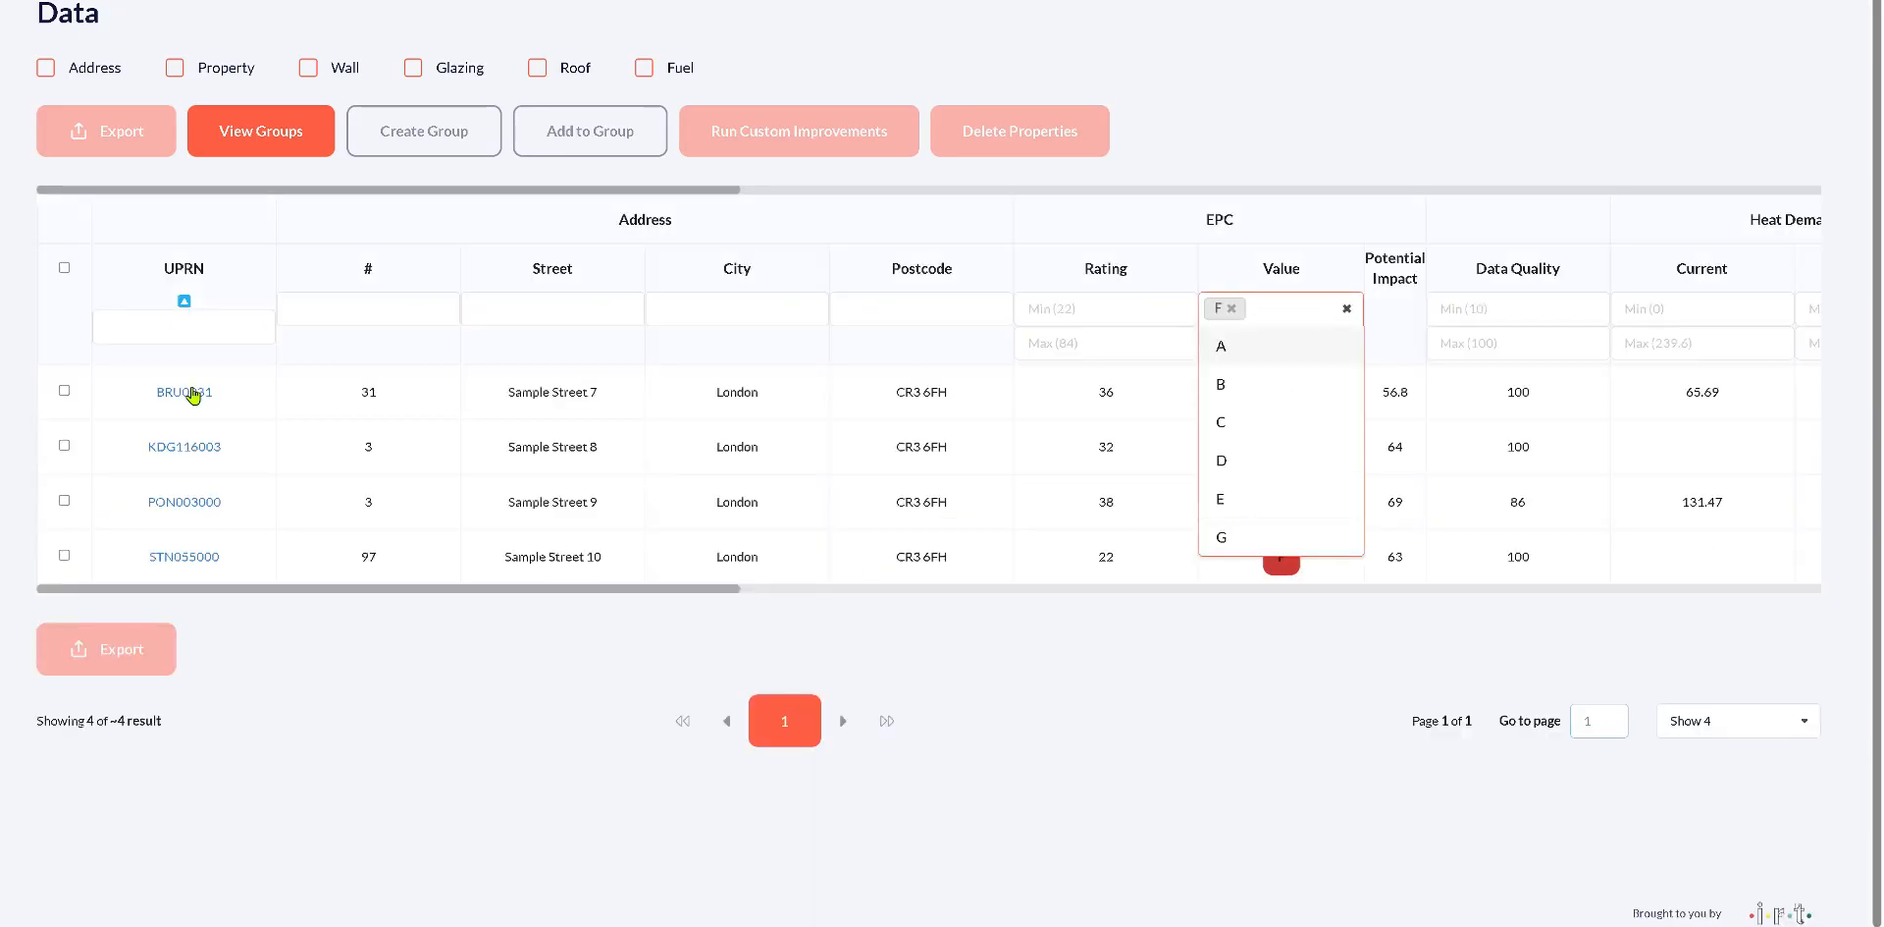
click(190, 395)
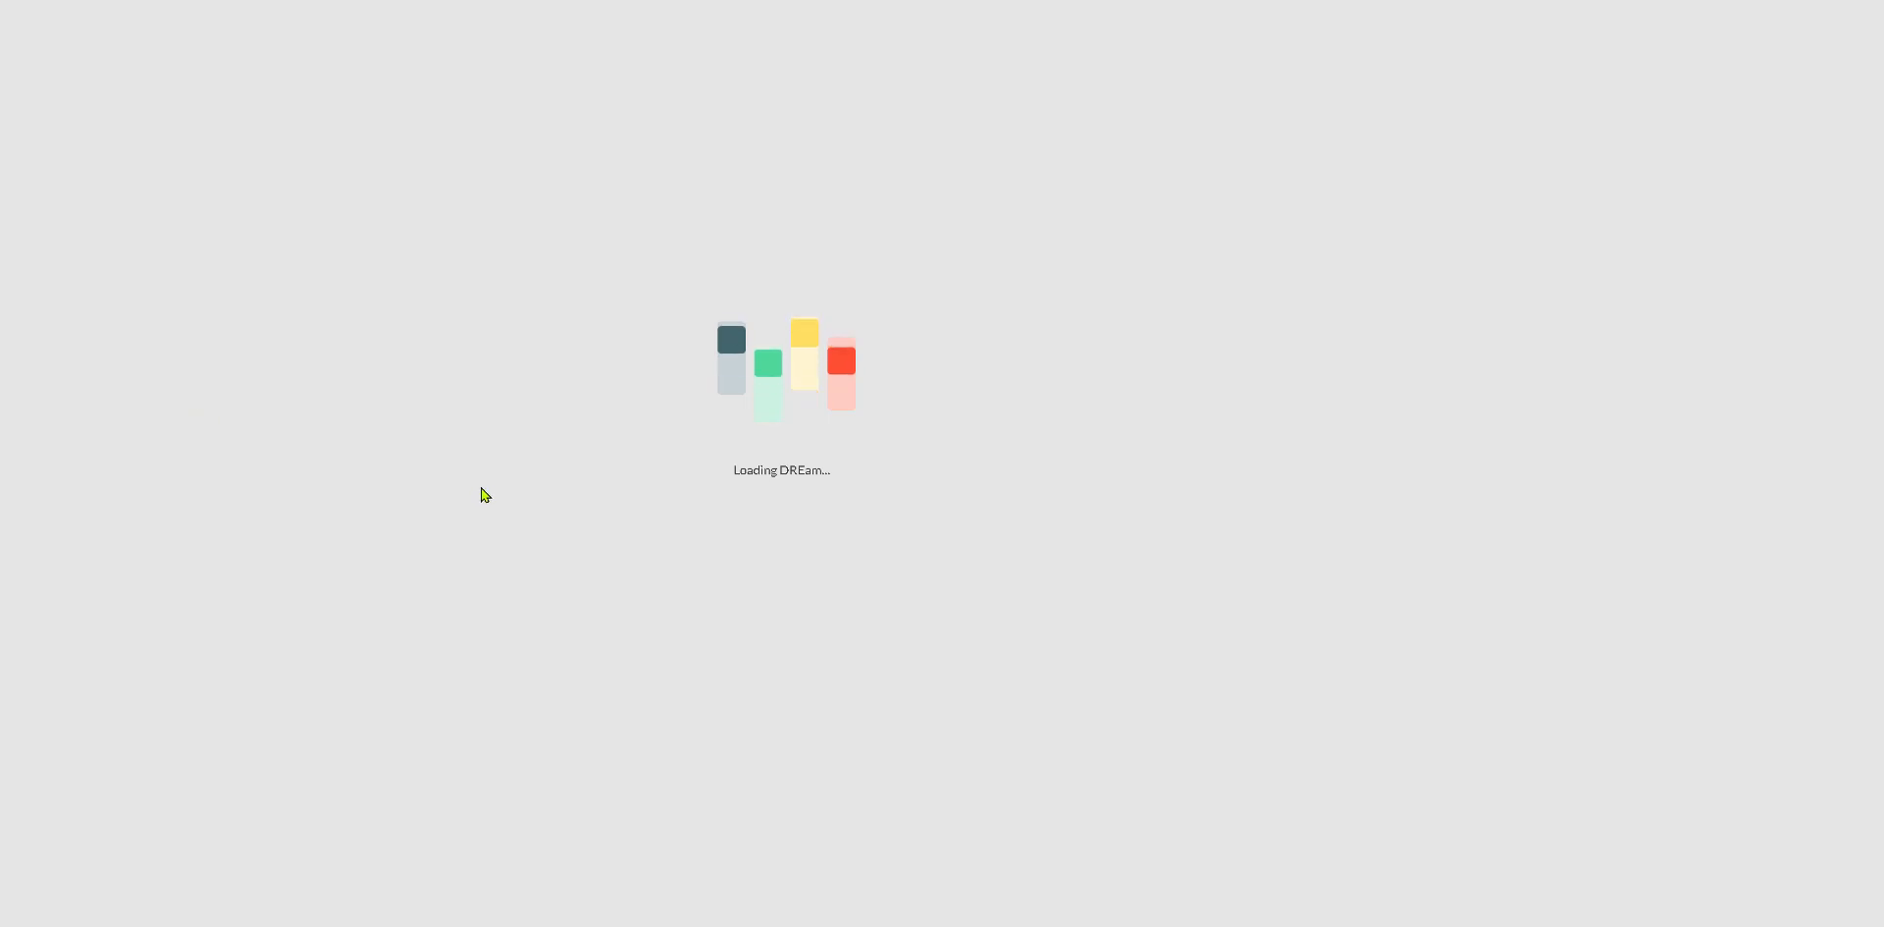
scroll(485, 494, down, 10)
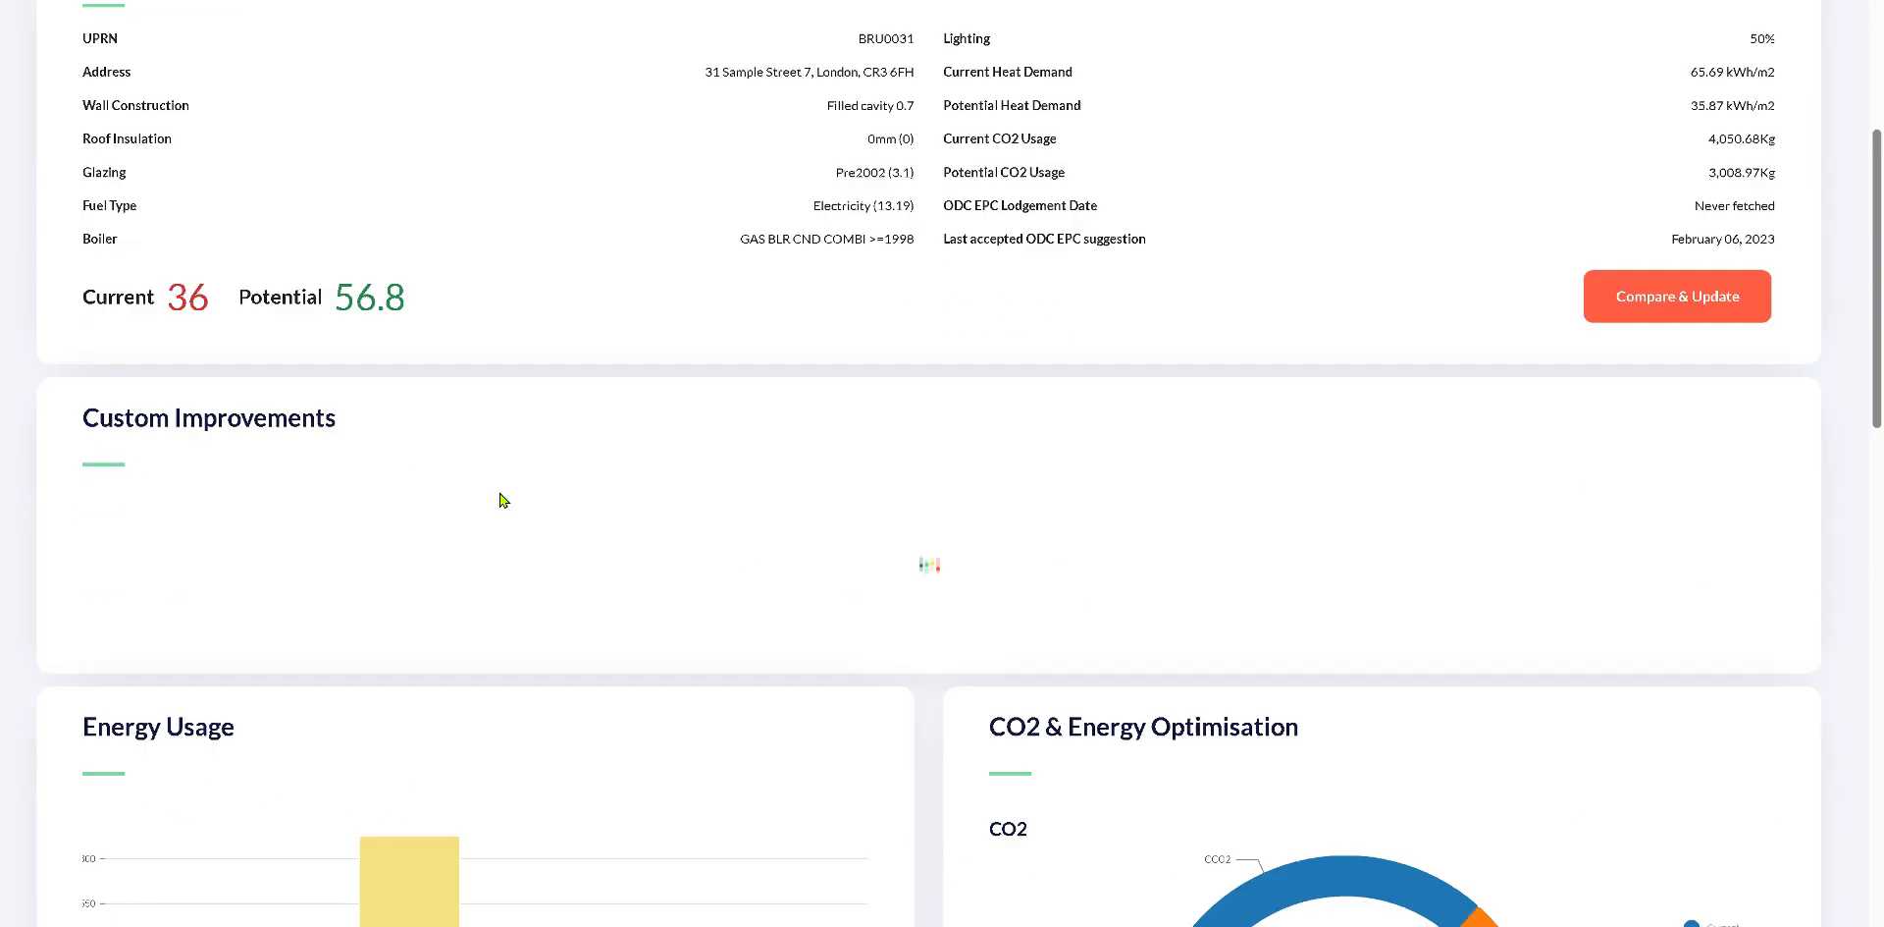